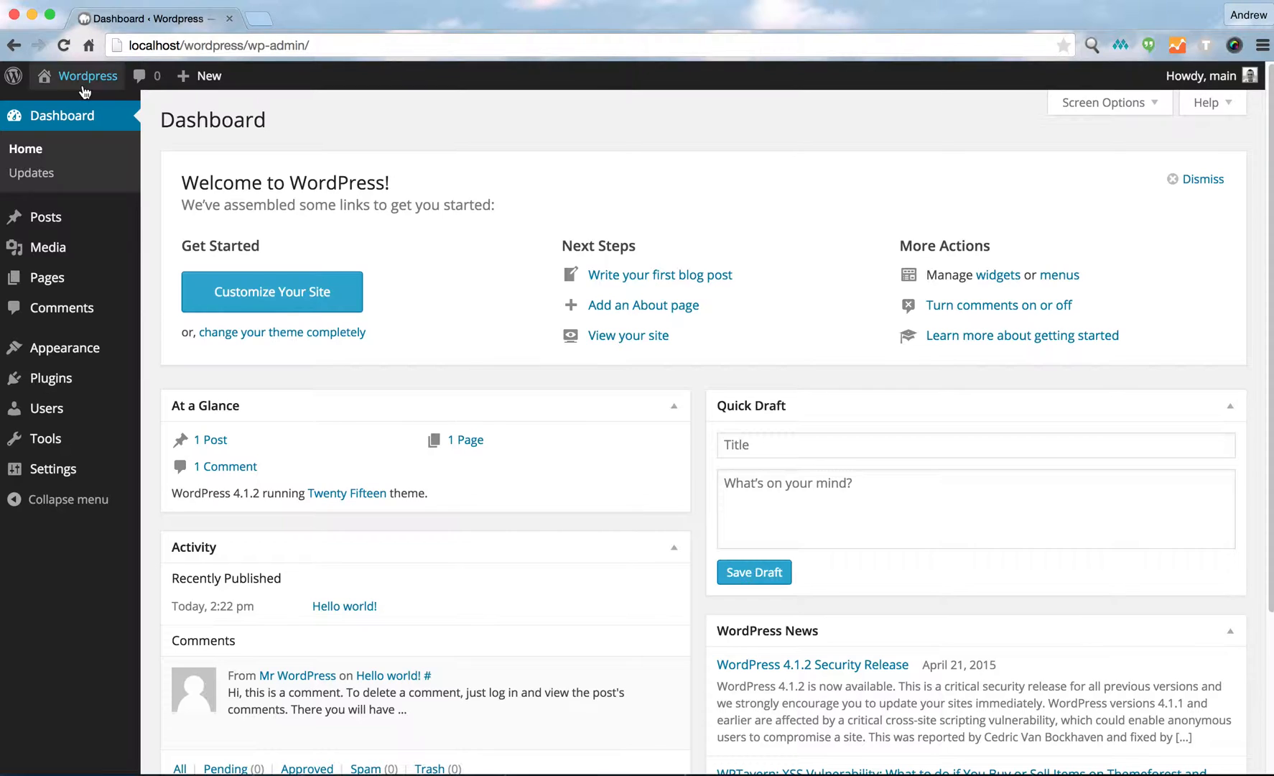
# Open the site's front page in a new browser tab alongside the dashboard.
pyautogui.rightClick(74, 108)
pyautogui.click(93, 119)
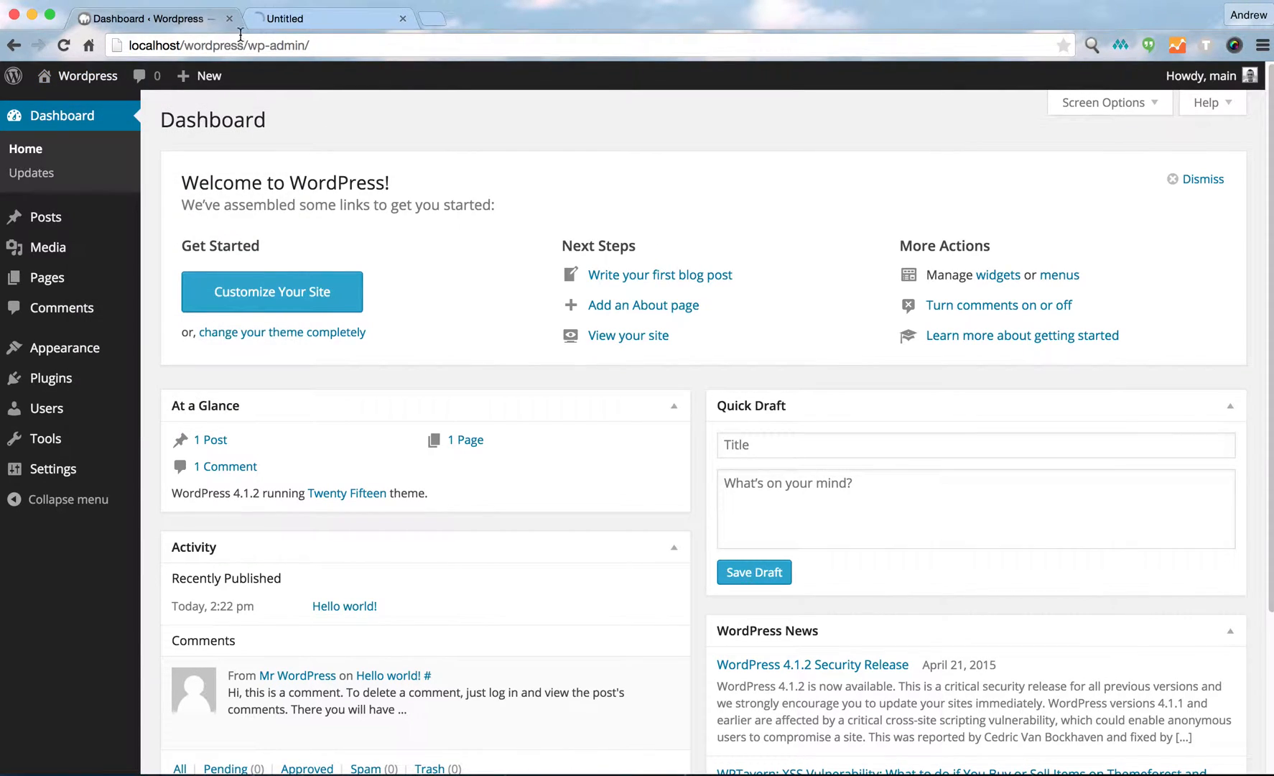
pyautogui.click(304, 26)
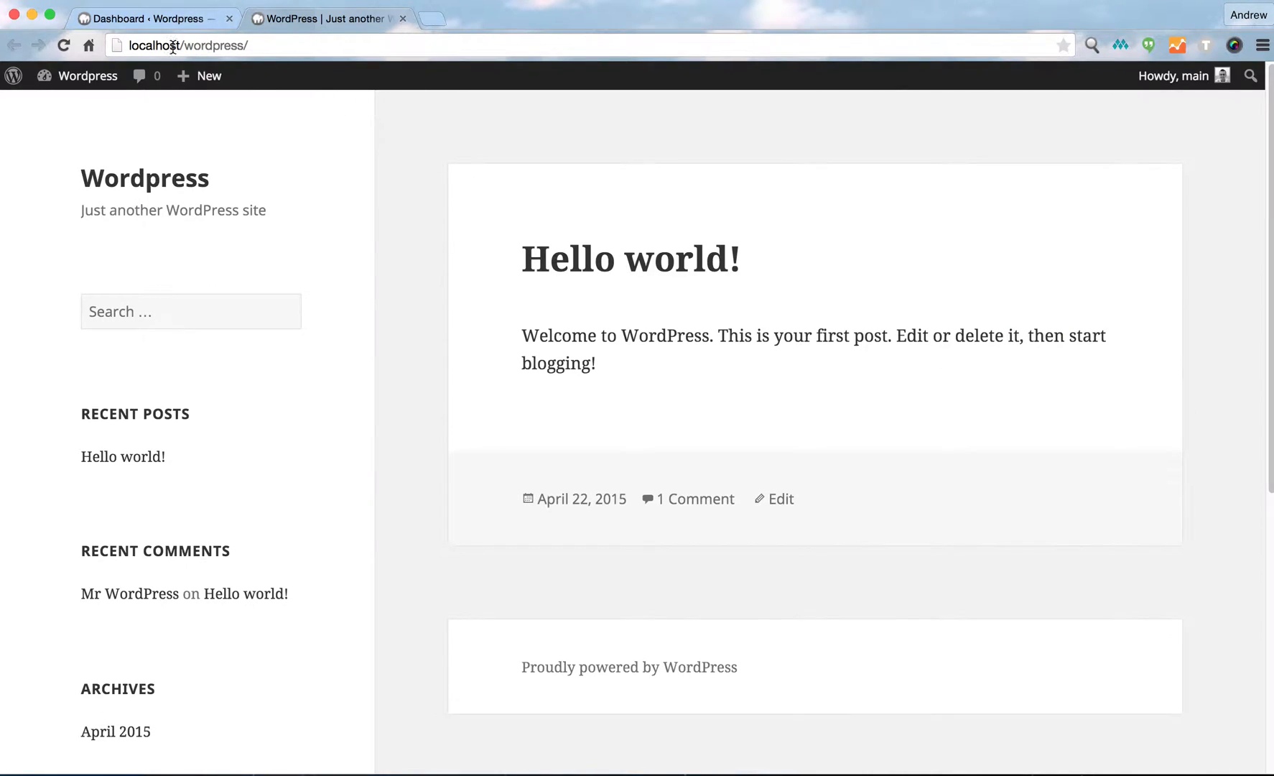
pyautogui.click(180, 23)
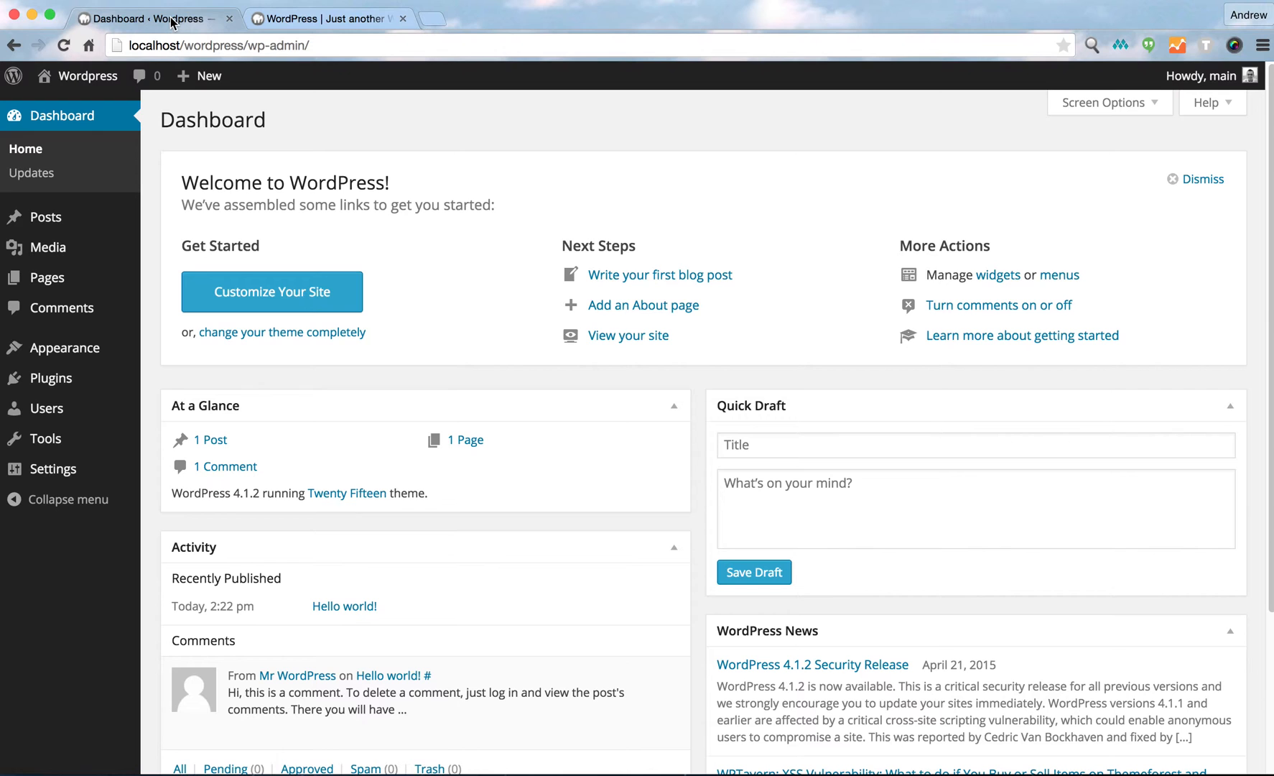
pyautogui.click(288, 22)
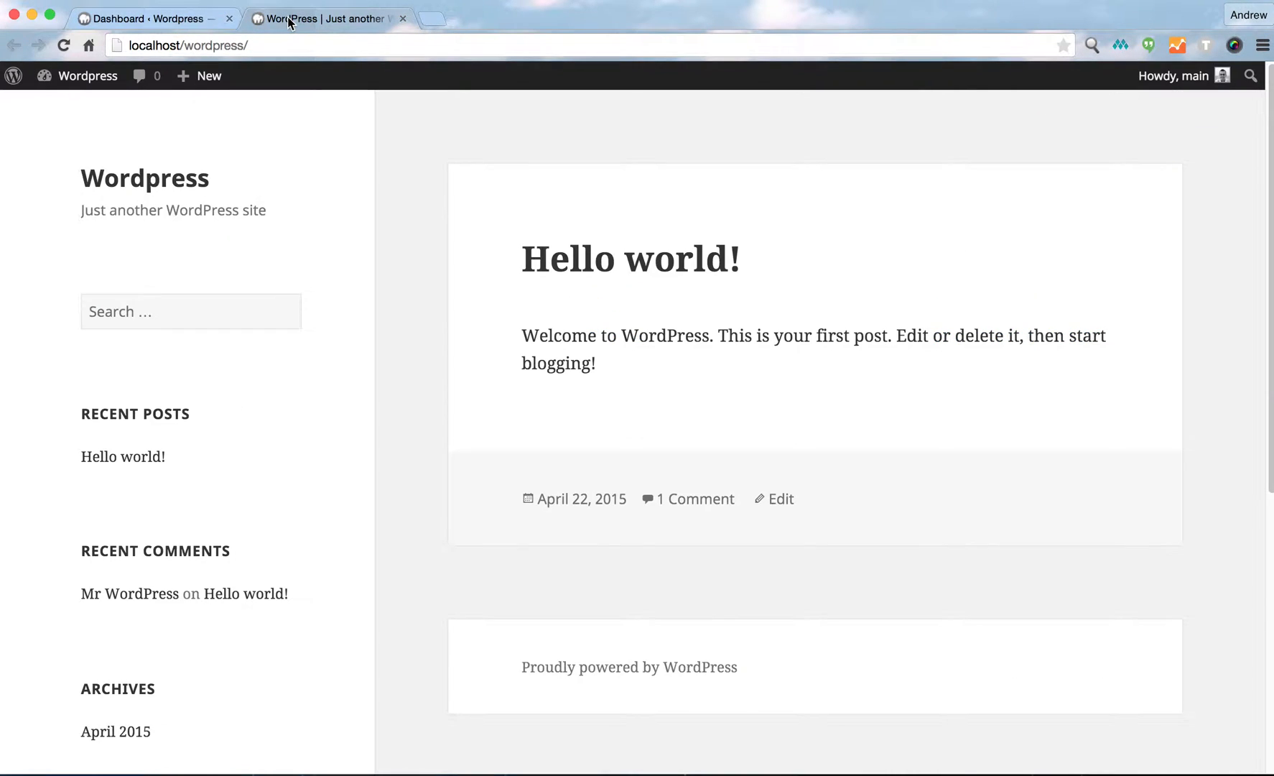
pyautogui.click(163, 17)
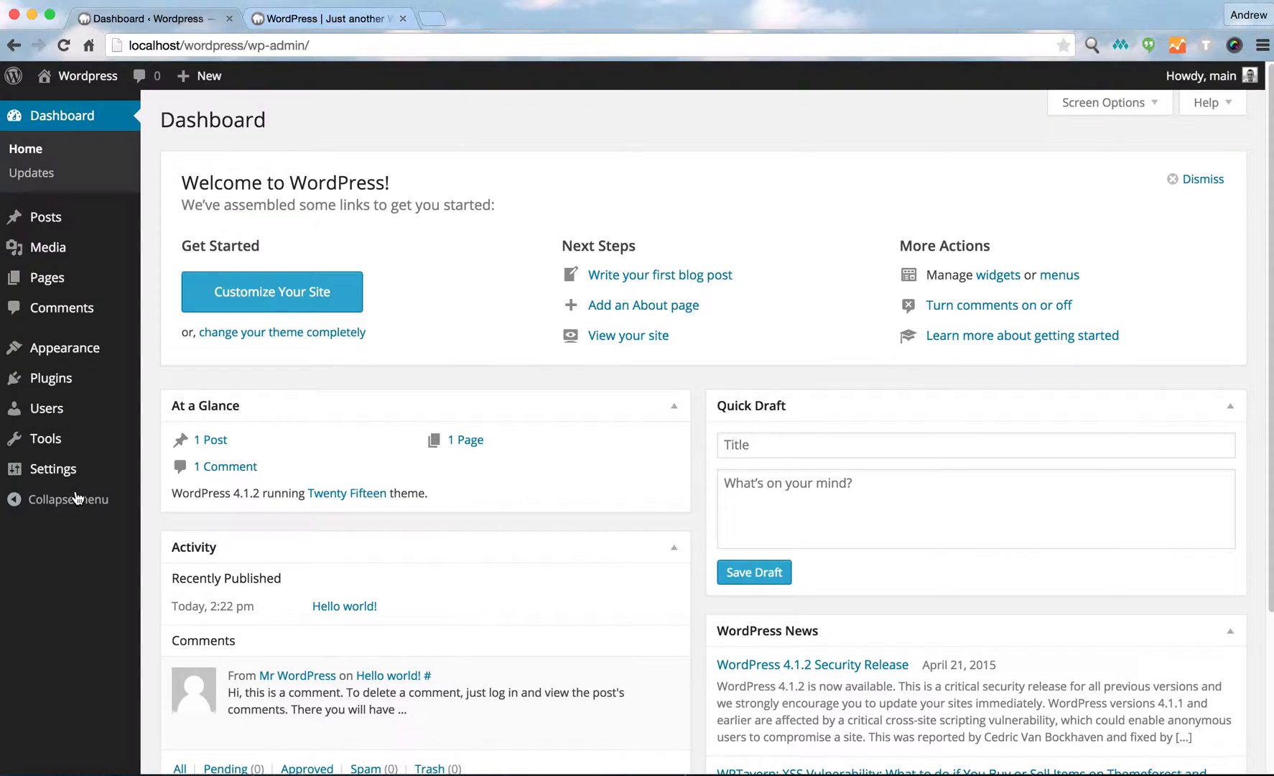
# Open the Permalink settings and choose the Post name structure.
pyautogui.moveTo(68, 474)
pyautogui.click(181, 590)
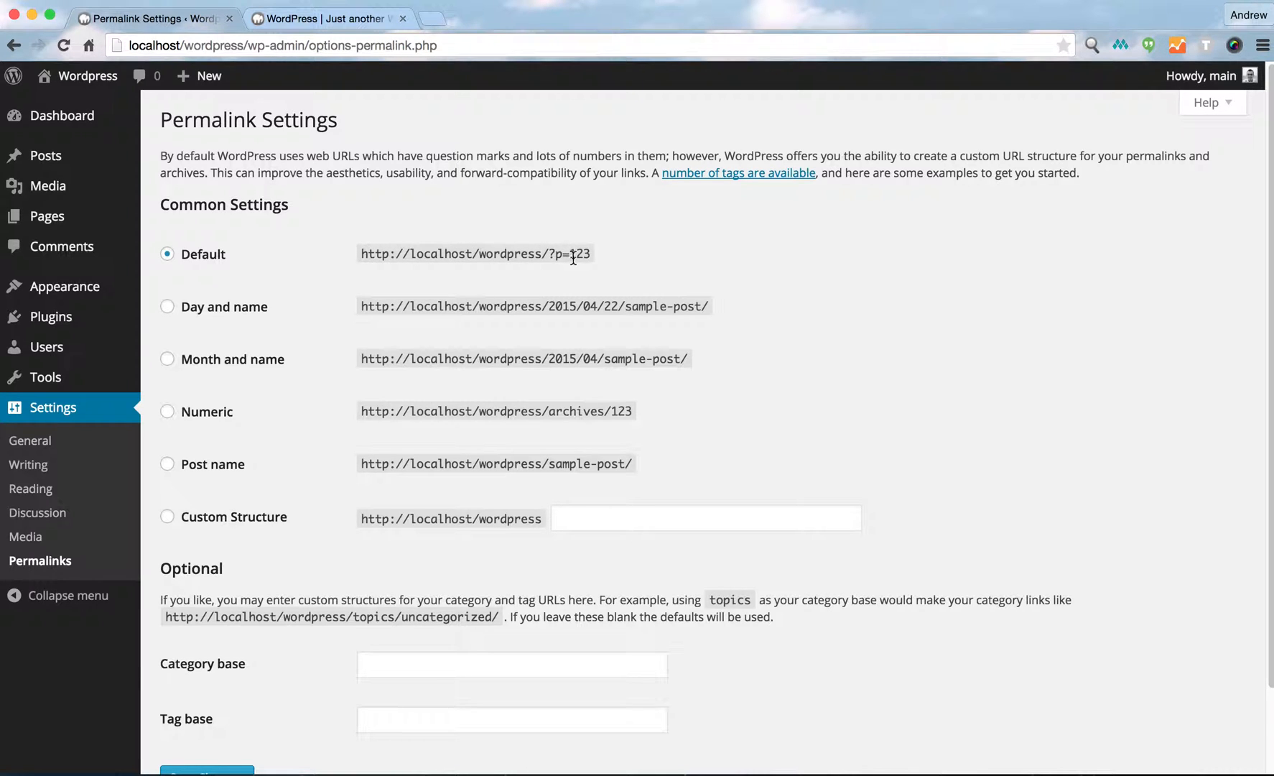
pyautogui.moveTo(588, 253); pyautogui.dragTo(551, 255)
pyautogui.click(287, 443)
pyautogui.click(167, 464)
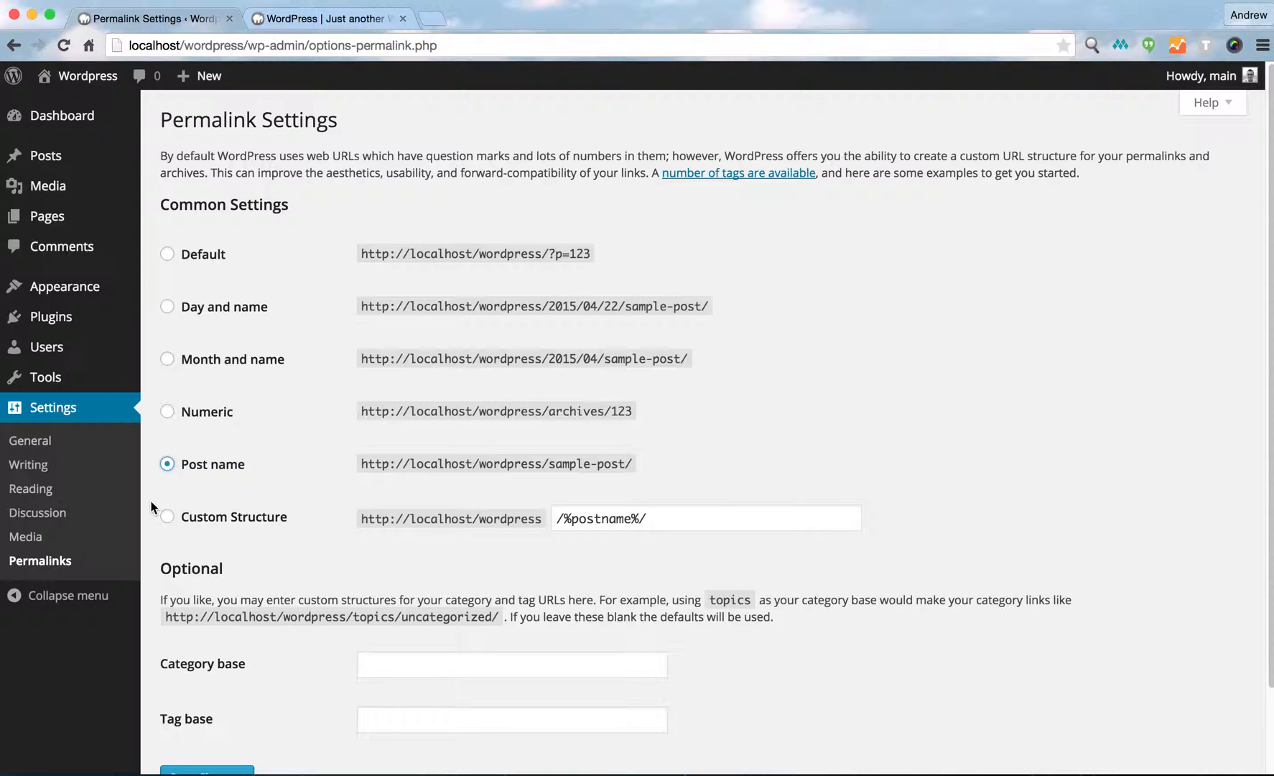
pyautogui.scroll(-3, 150, 500)
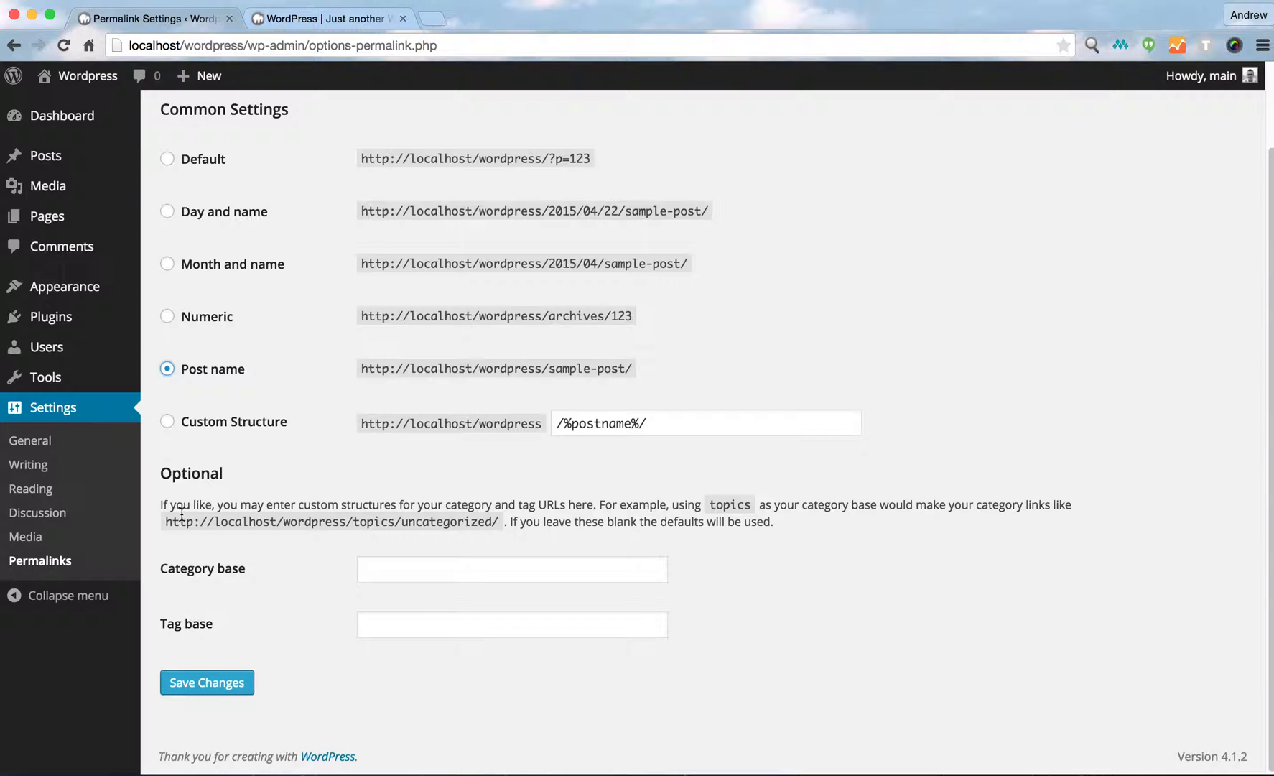
# Open the Hello world post on the site and examine its current URL.
pyautogui.click(293, 20)
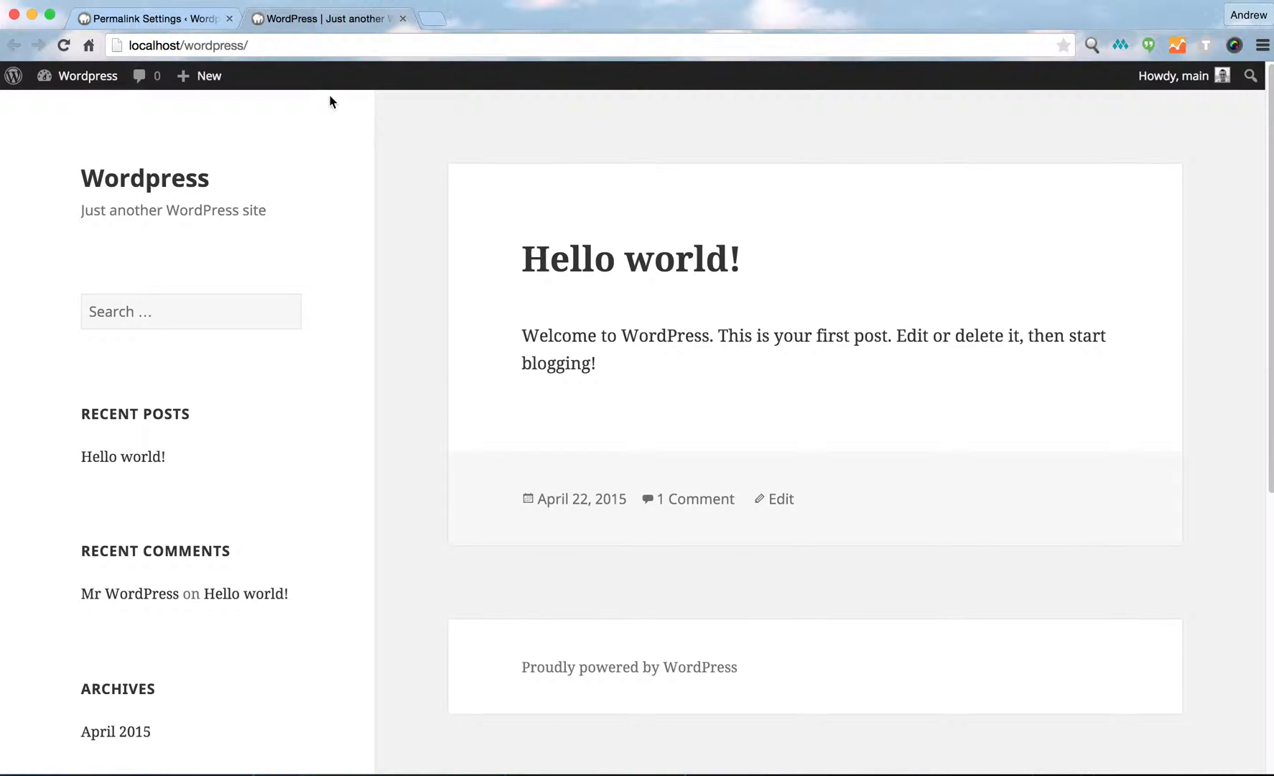
pyautogui.click(610, 269)
pyautogui.doubleClick(267, 45)
pyautogui.moveTo(268, 44); pyautogui.dragTo(249, 45)
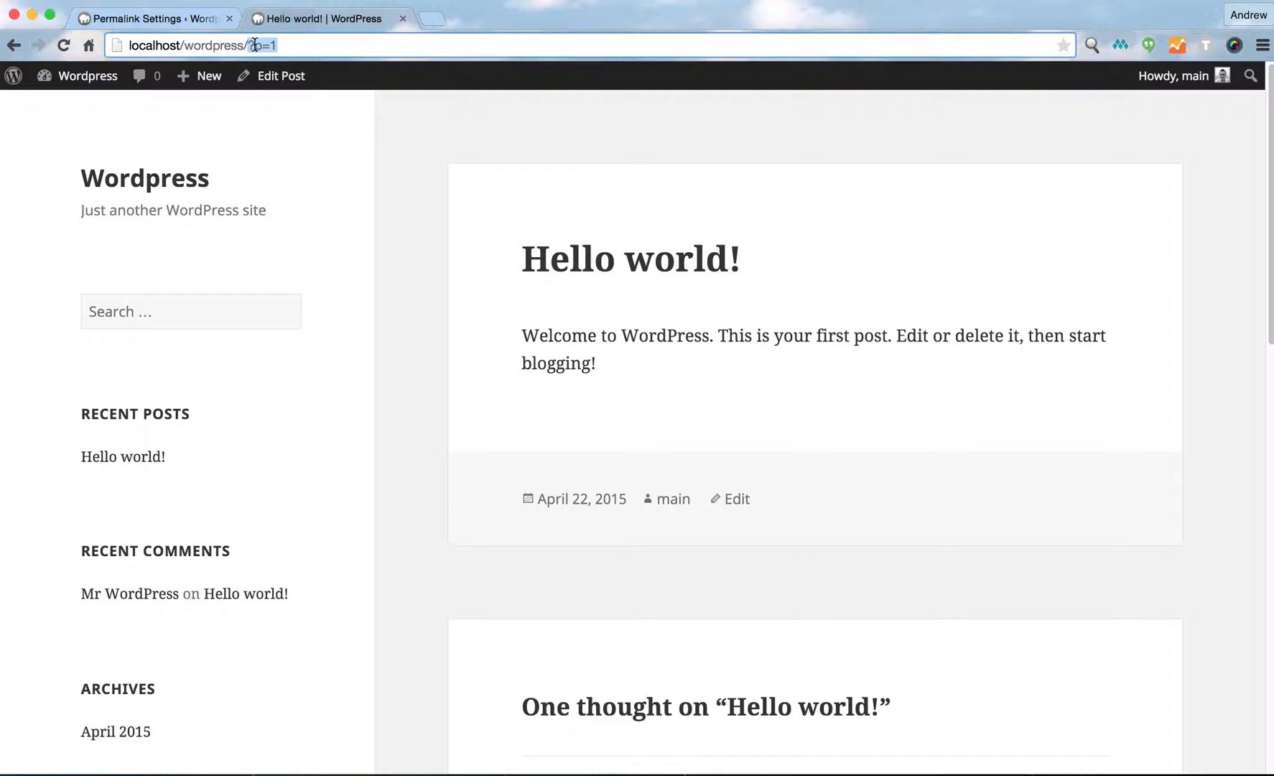
pyautogui.click(278, 45)
pyautogui.click(155, 18)
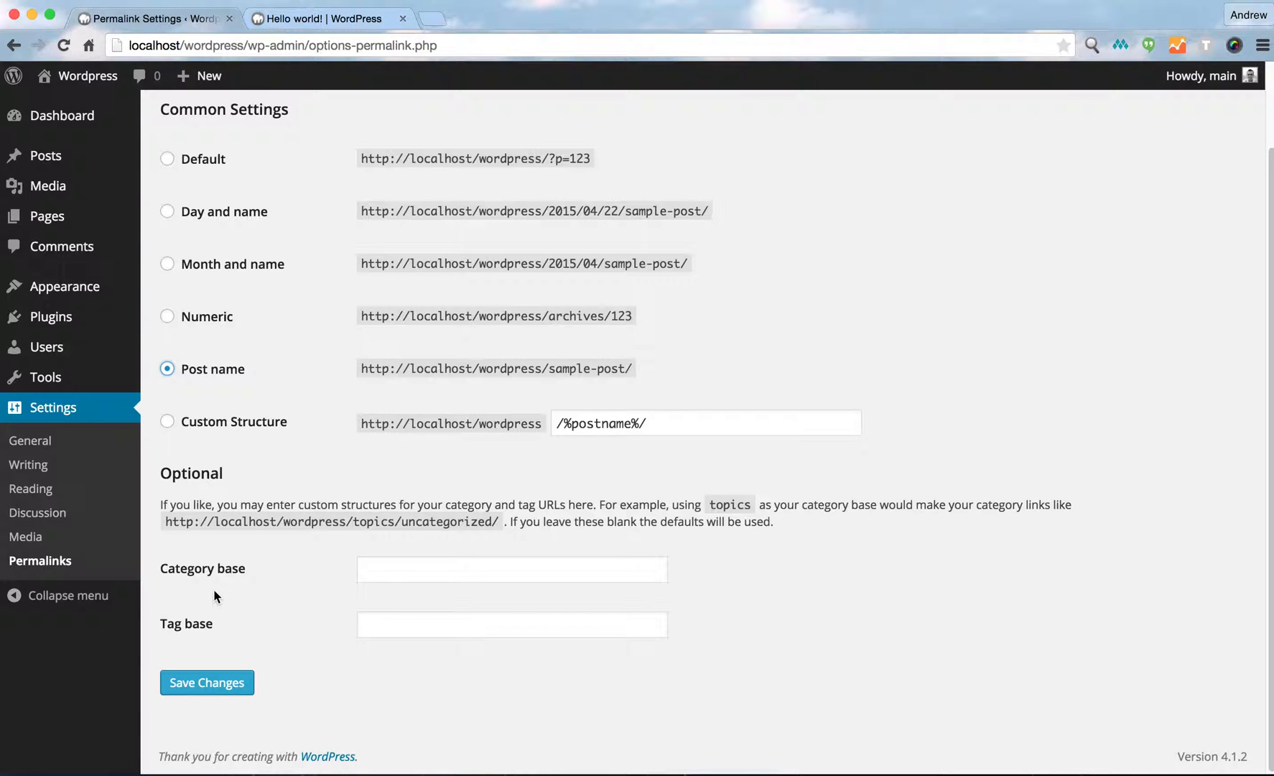
# Save the permalink changes and reload the Hello world post to check its new URL.
pyautogui.click(191, 678)
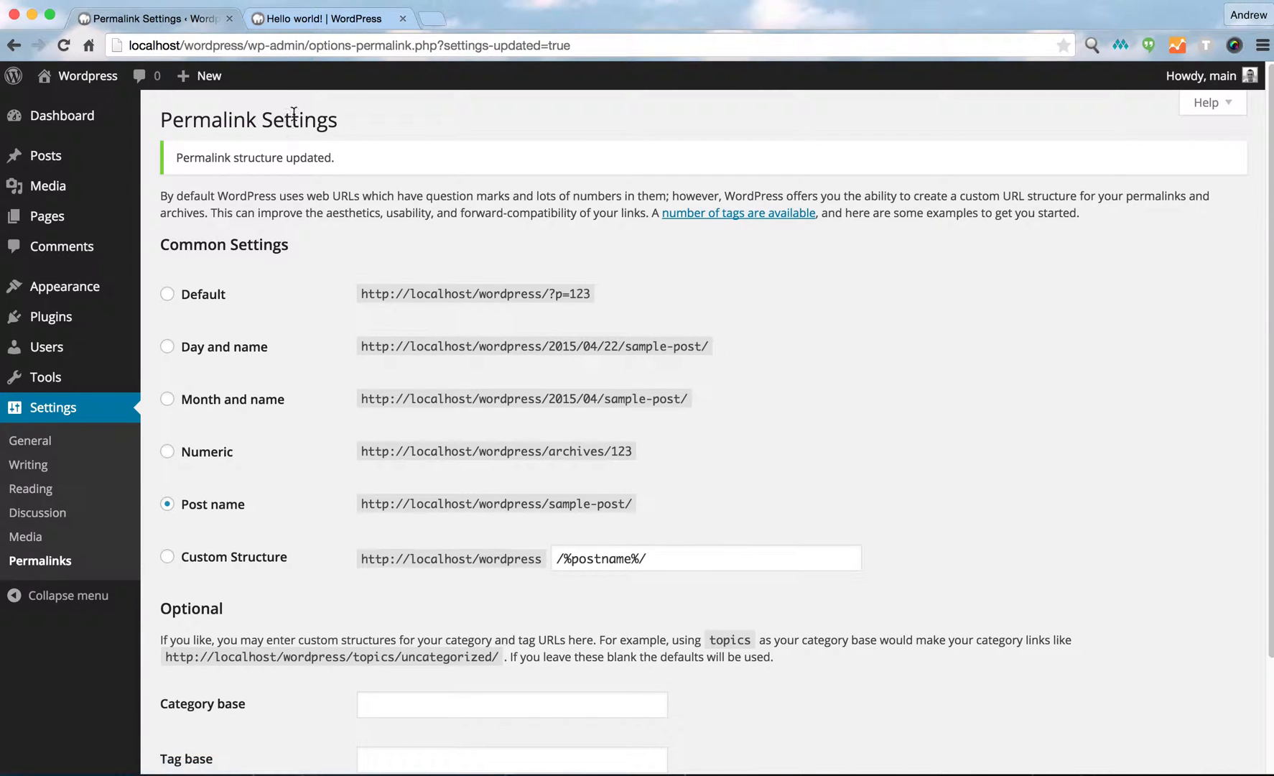
pyautogui.click(316, 19)
pyautogui.click(64, 46)
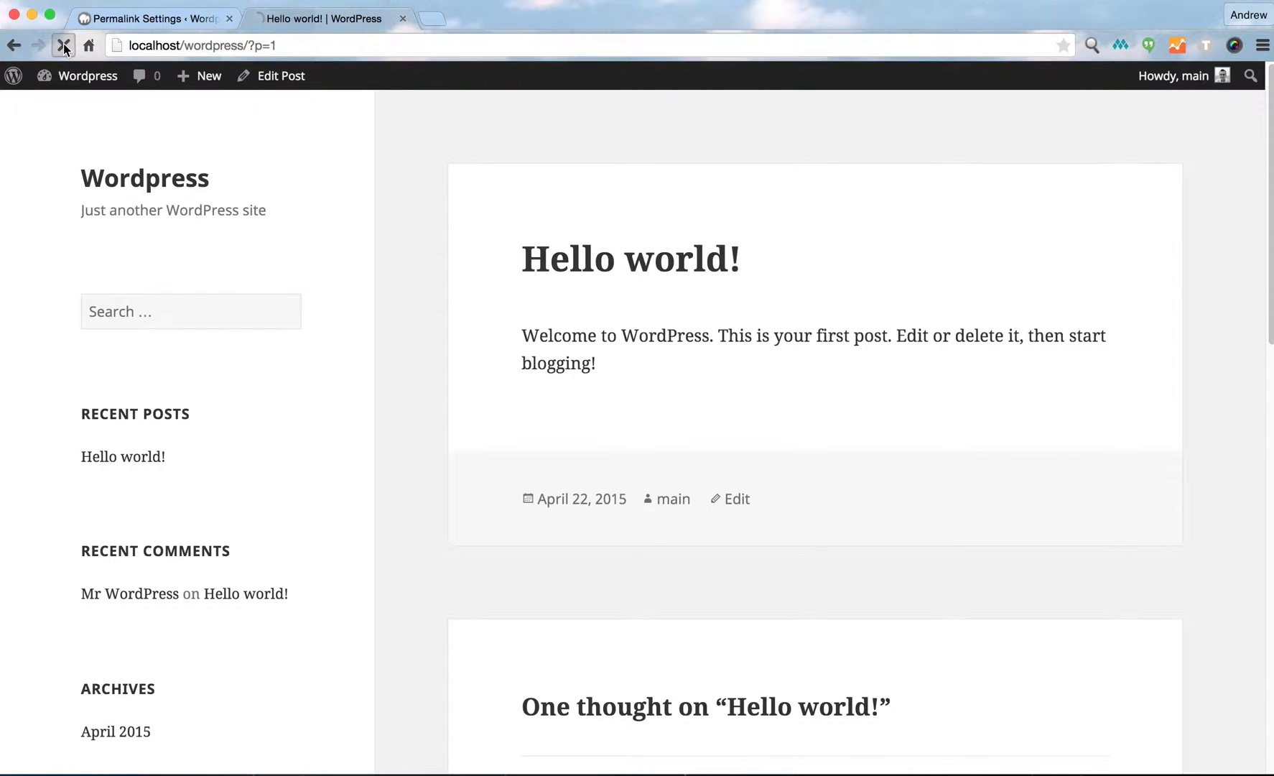
pyautogui.moveTo(247, 45); pyautogui.dragTo(308, 45)
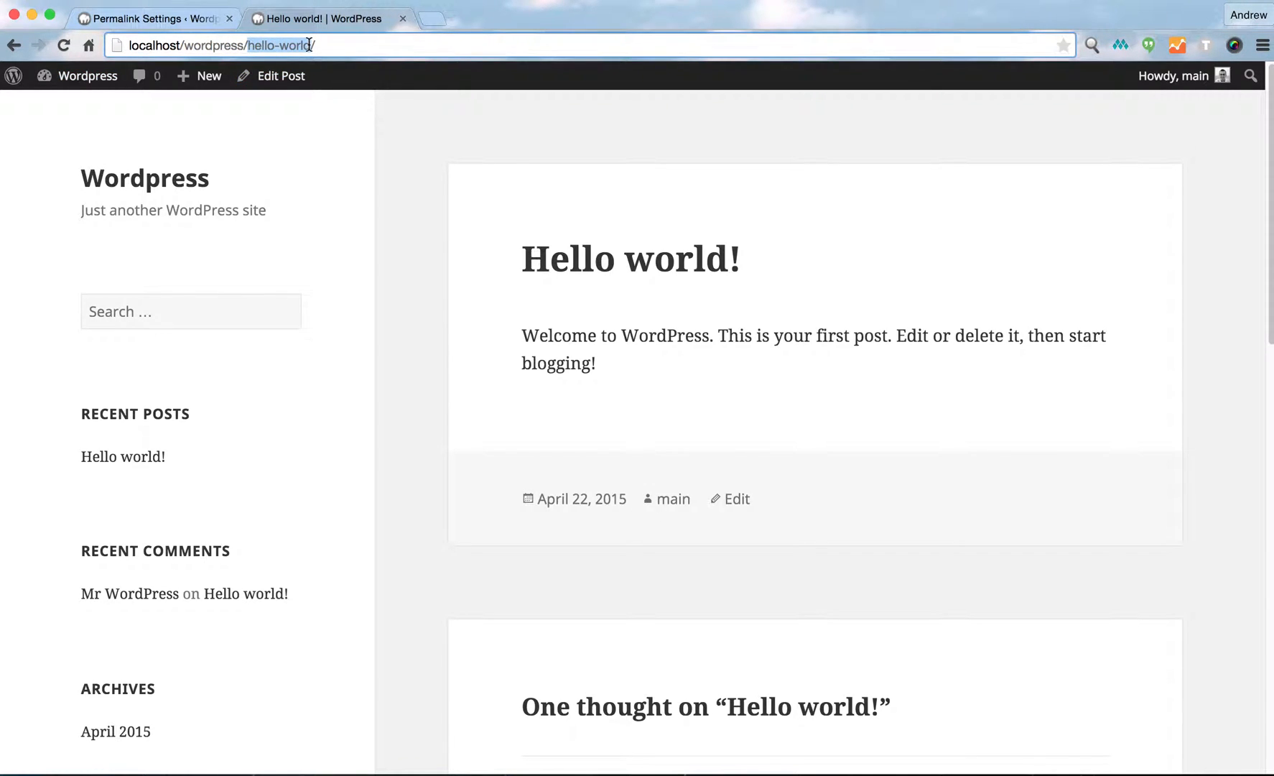
pyautogui.click(385, 131)
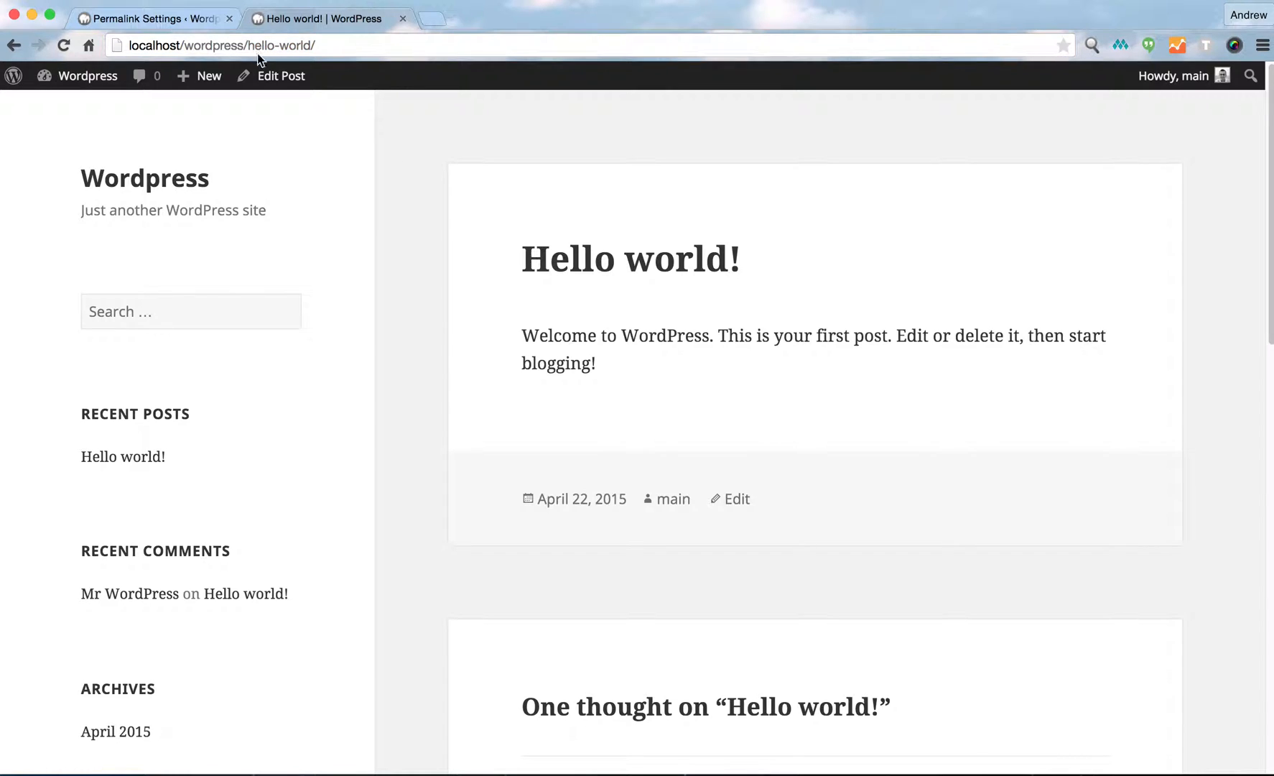
# Return to the dashboard home and dismiss the Welcome panel.
pyautogui.click(141, 21)
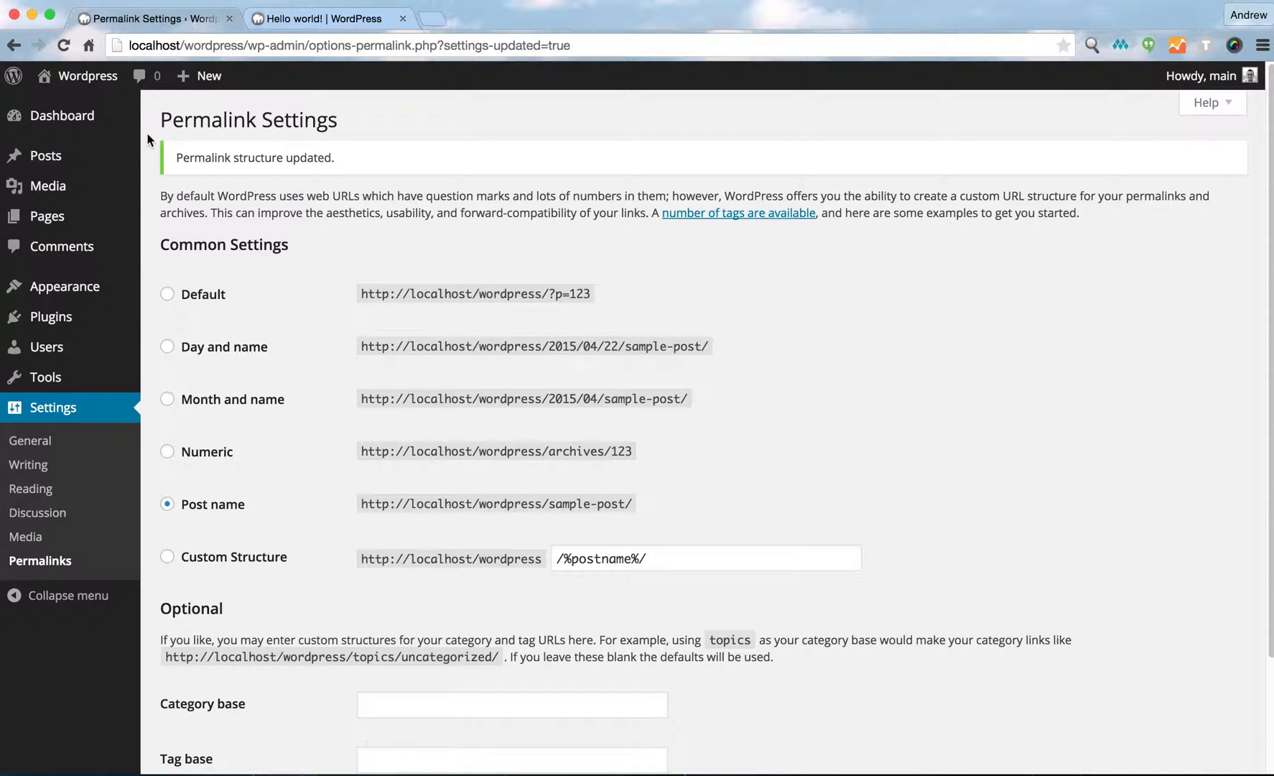
pyautogui.moveTo(108, 117)
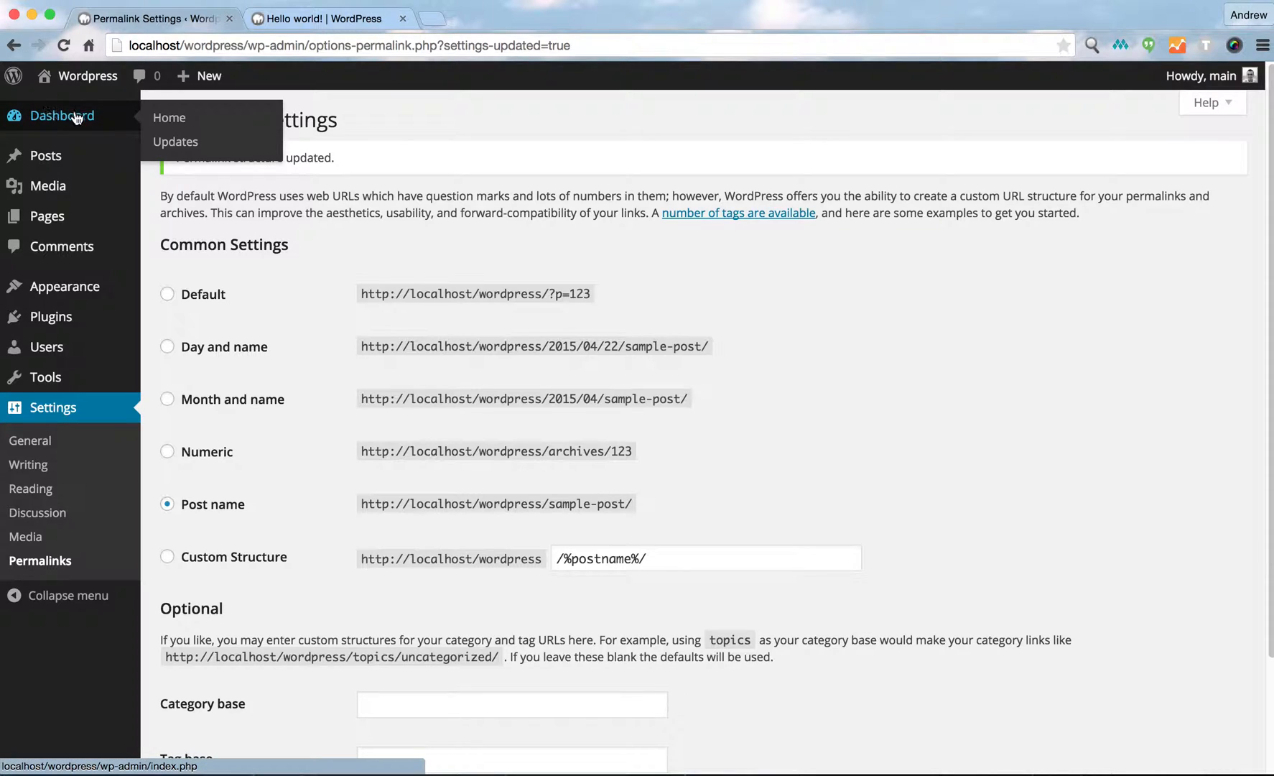
pyautogui.click(165, 119)
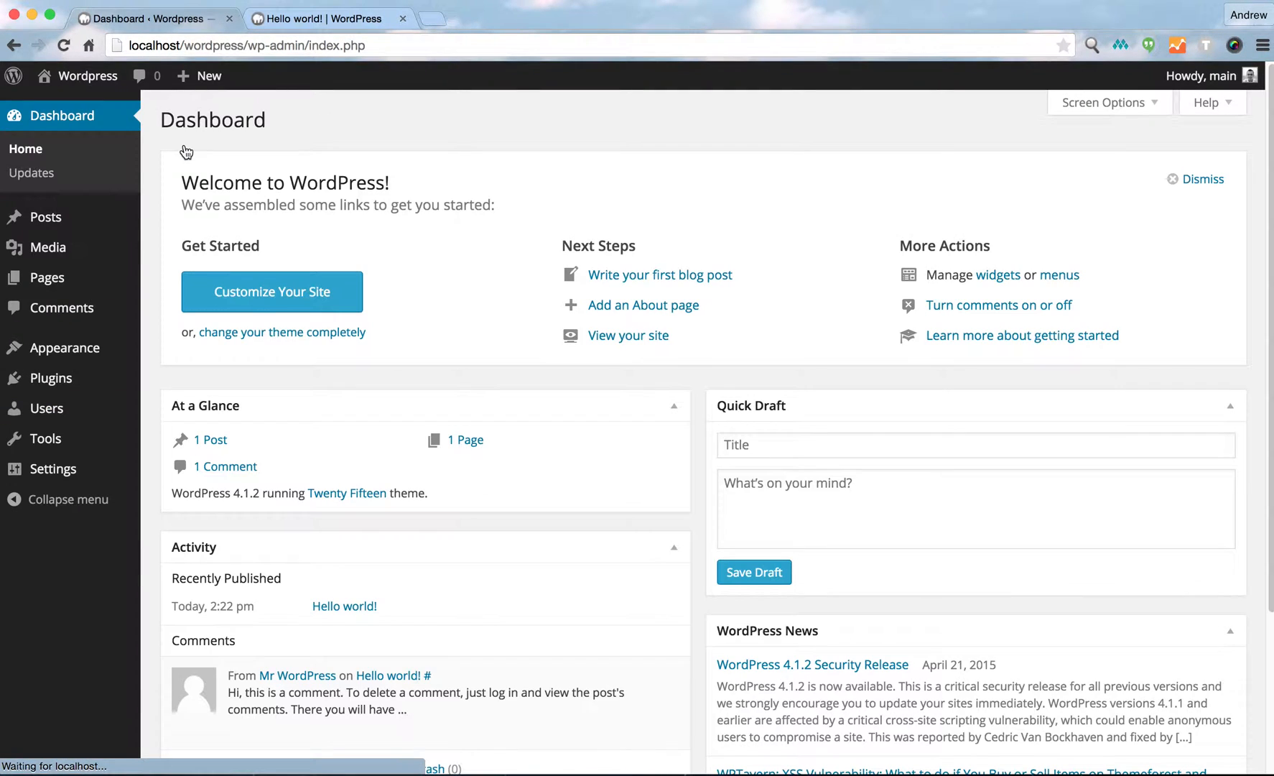
pyautogui.click(1173, 180)
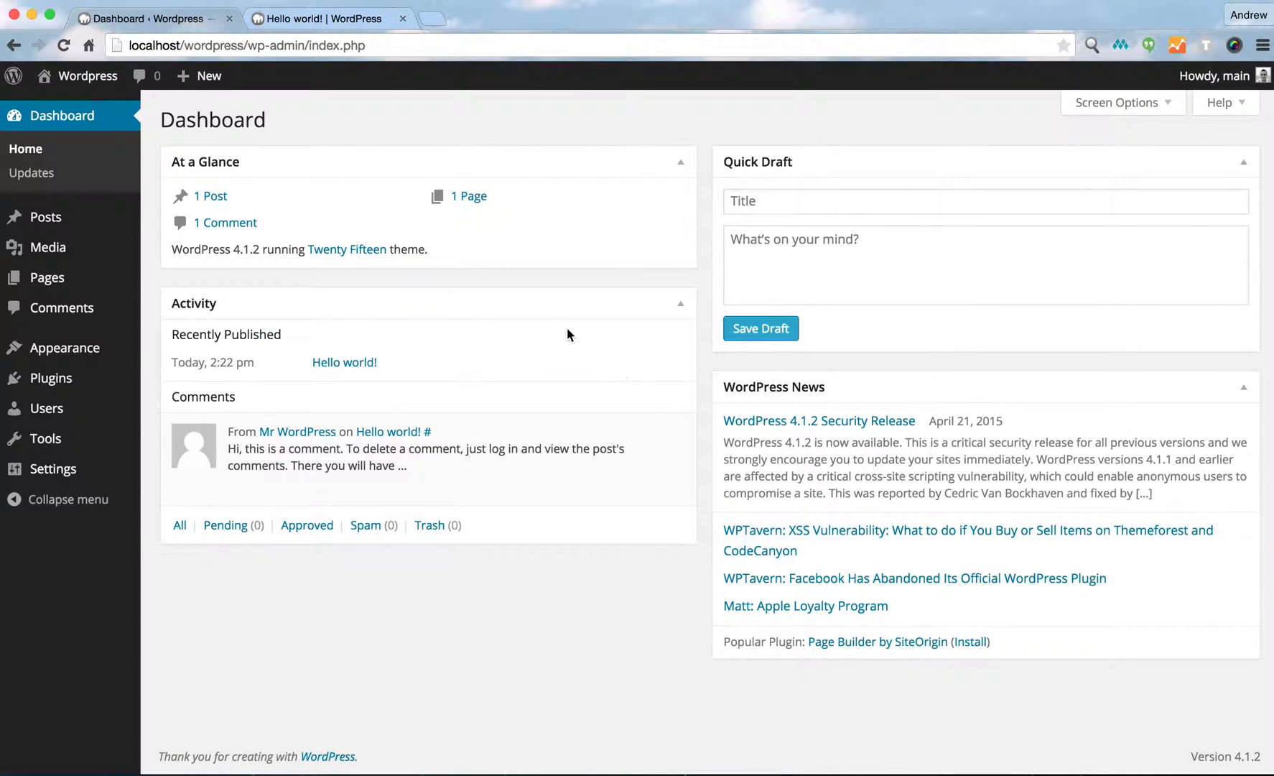
# Hide the WordPress News and Quick Draft boxes and move the Activity box into the right column.
pyautogui.click(1142, 103)
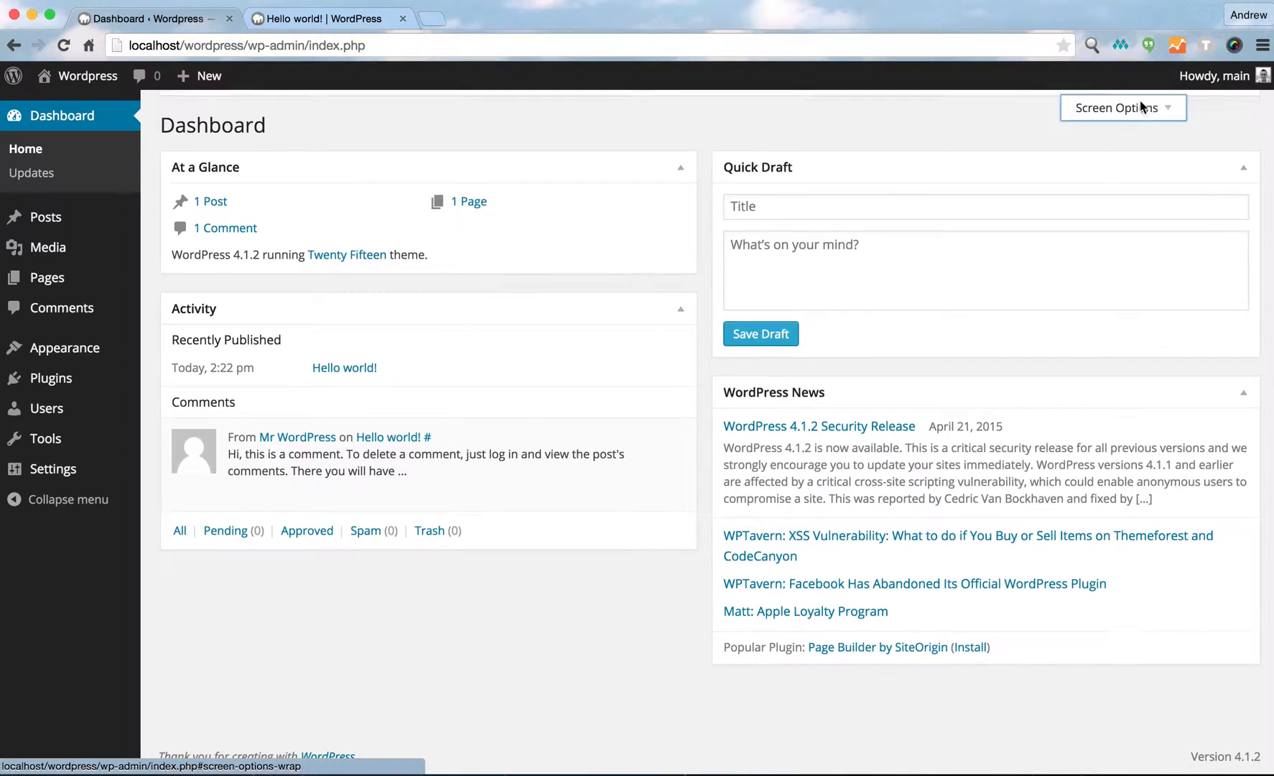
pyautogui.click(460, 141)
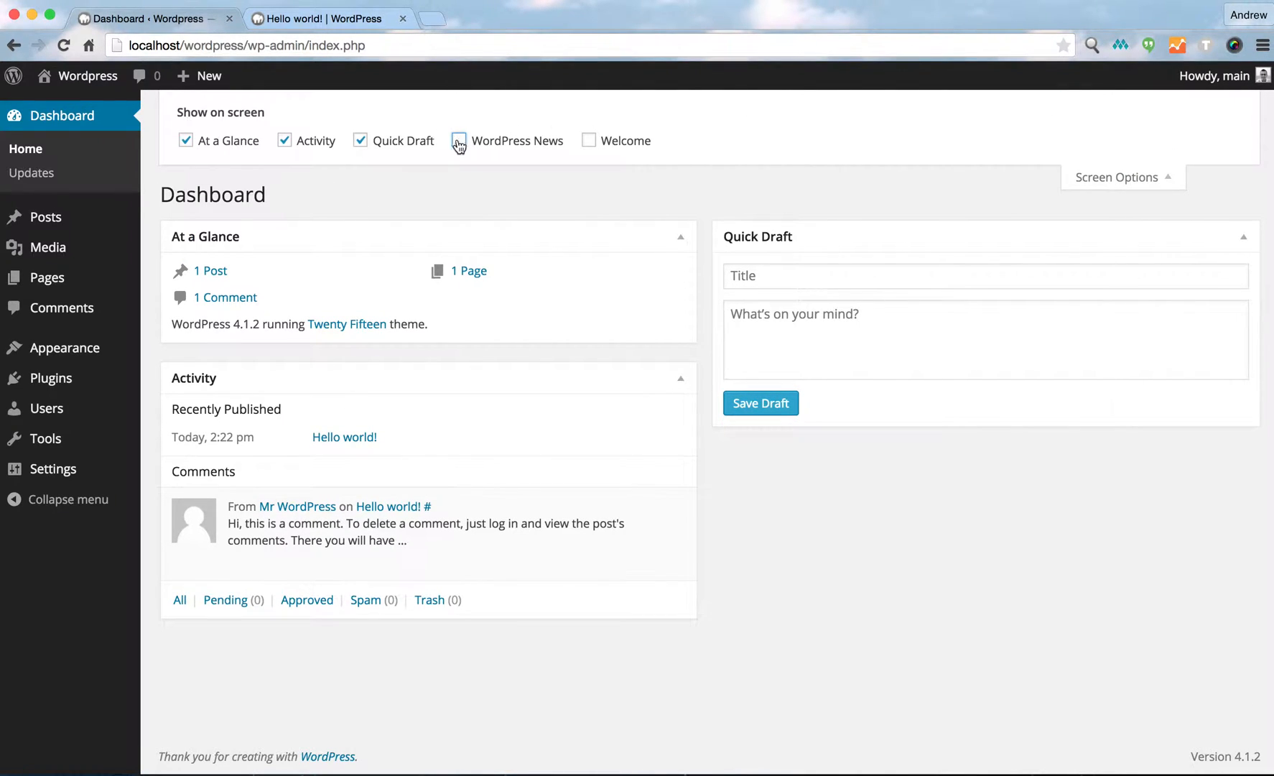
pyautogui.click(360, 143)
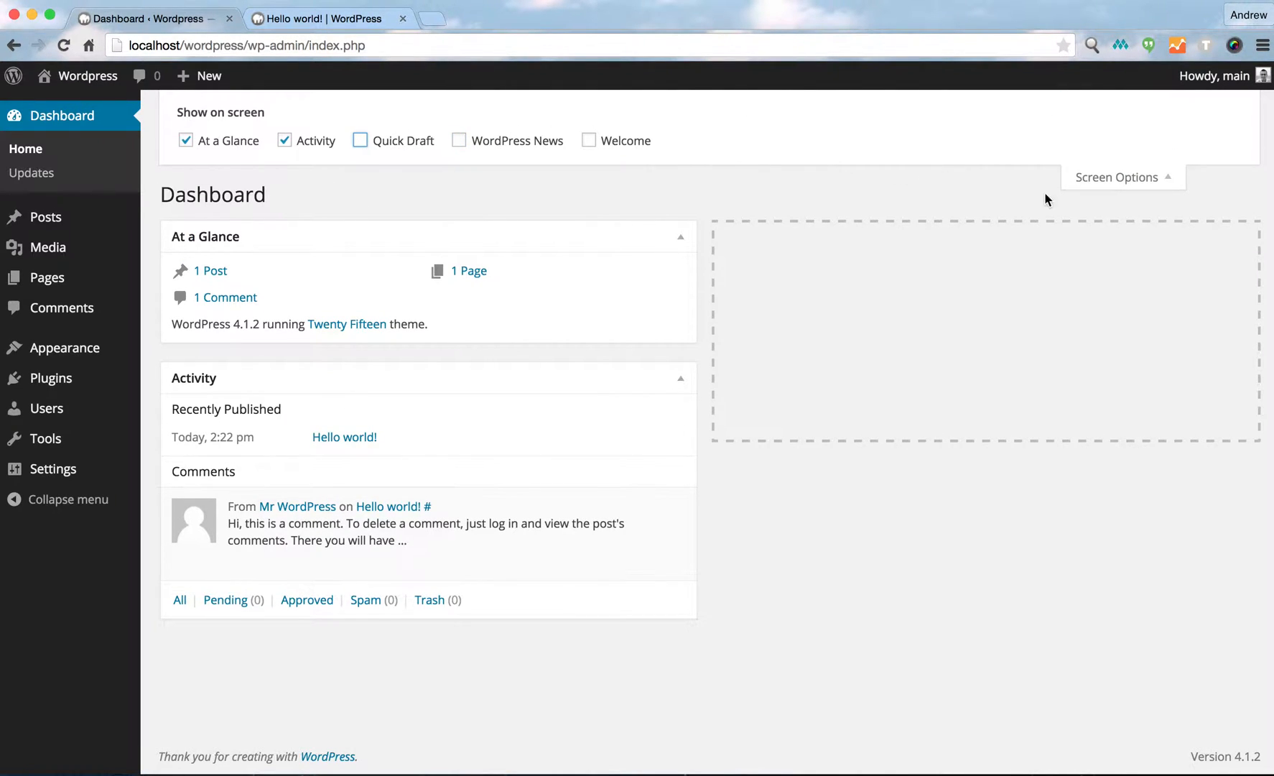
pyautogui.click(1122, 177)
pyautogui.moveTo(540, 302); pyautogui.dragTo(1015, 187)
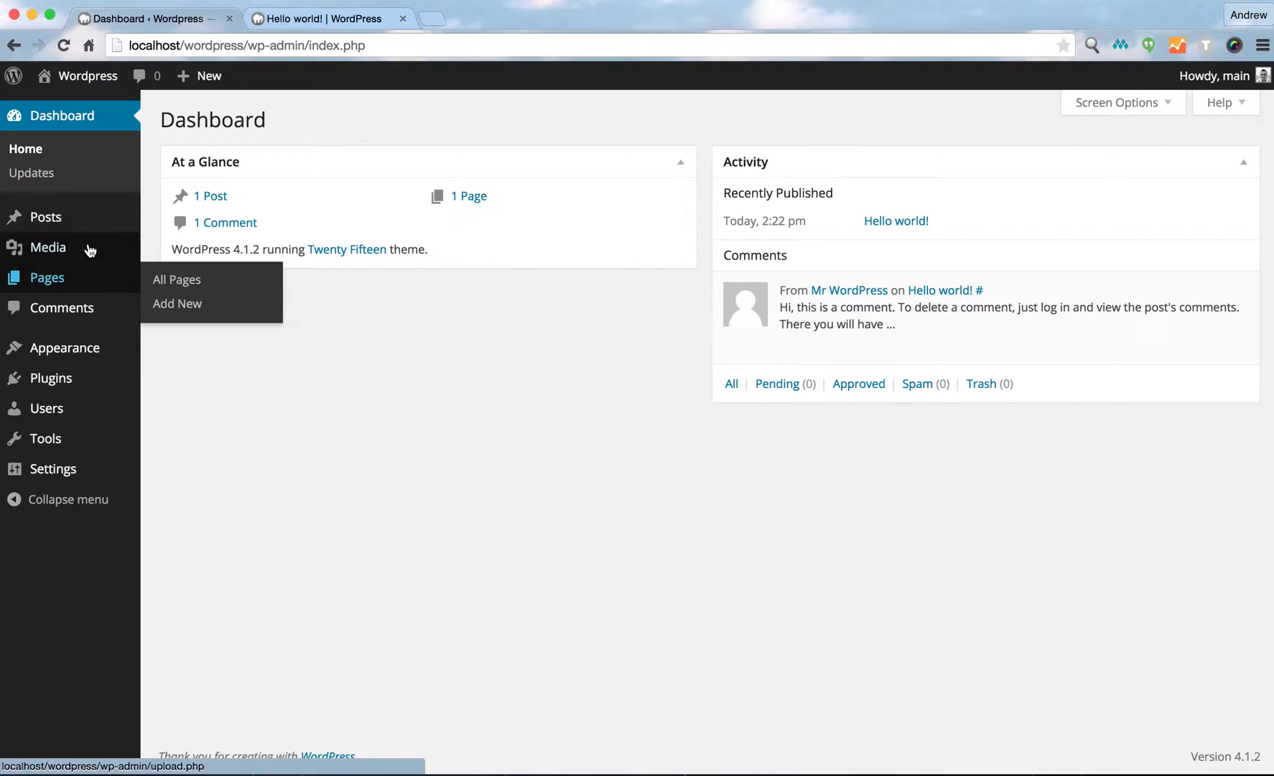
# Trash the Hello world post and permanently delete it by emptying the posts trash.
pyautogui.moveTo(67, 226)
pyautogui.click(44, 219)
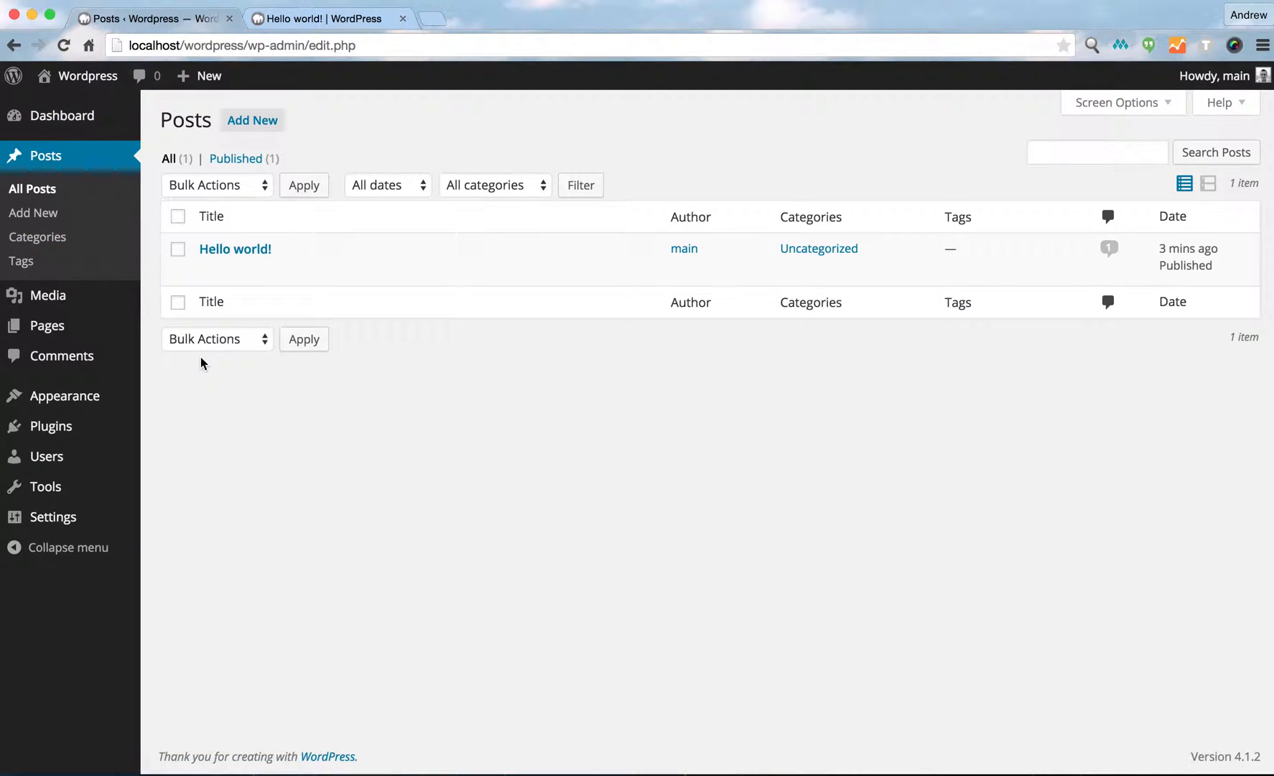
pyautogui.moveTo(179, 250)
pyautogui.click(179, 252)
pyautogui.click(313, 271)
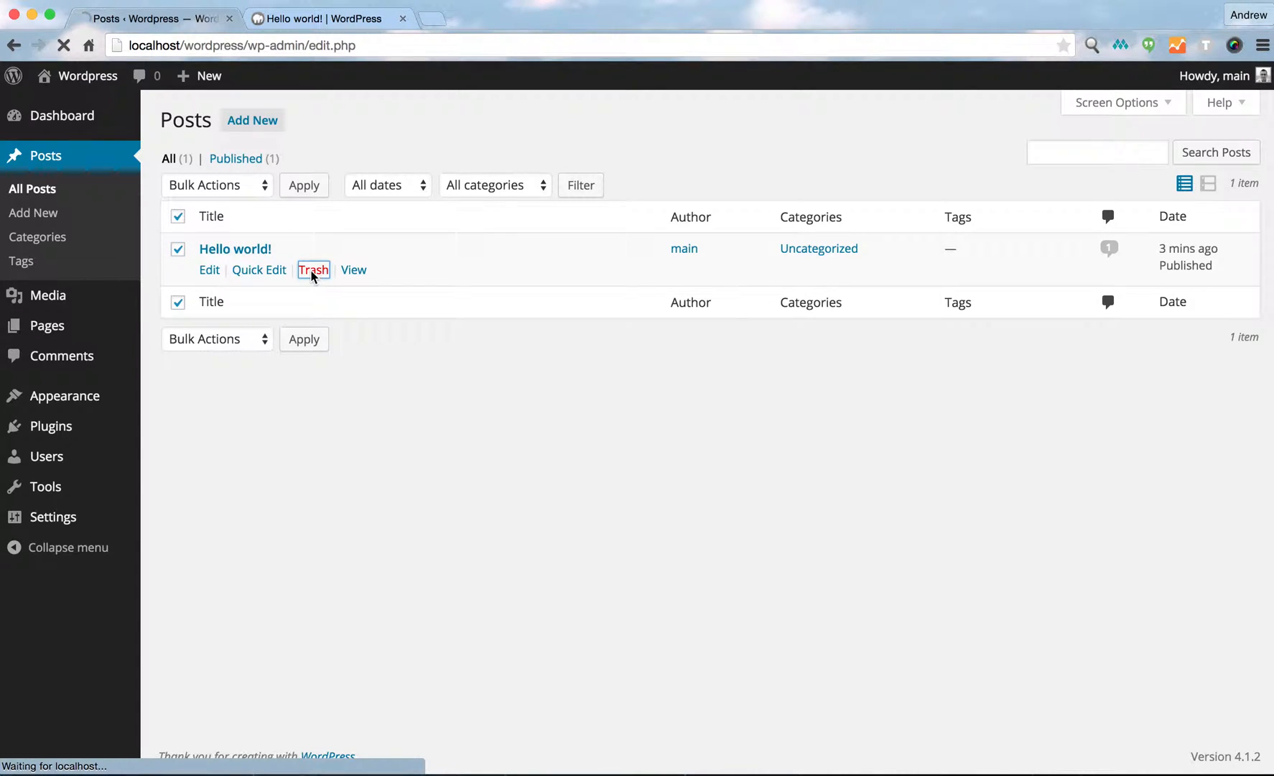
pyautogui.click(225, 212)
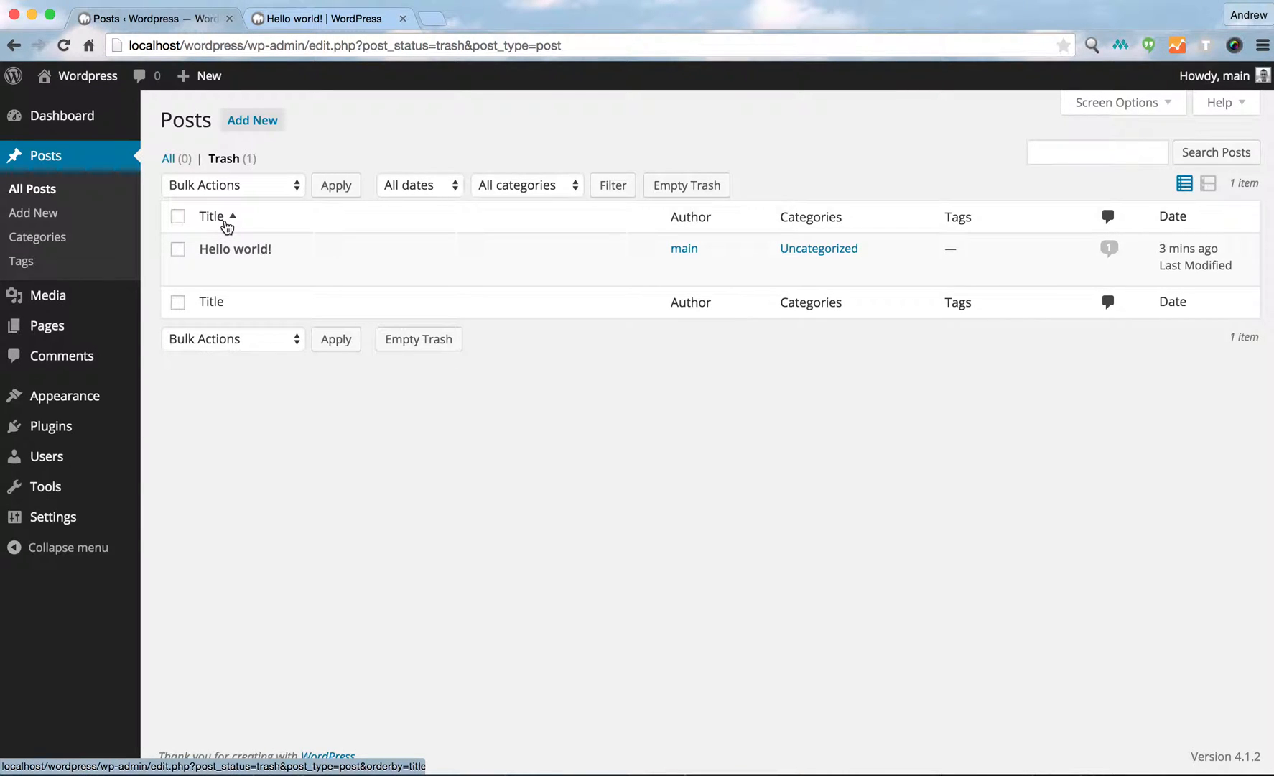
pyautogui.click(670, 188)
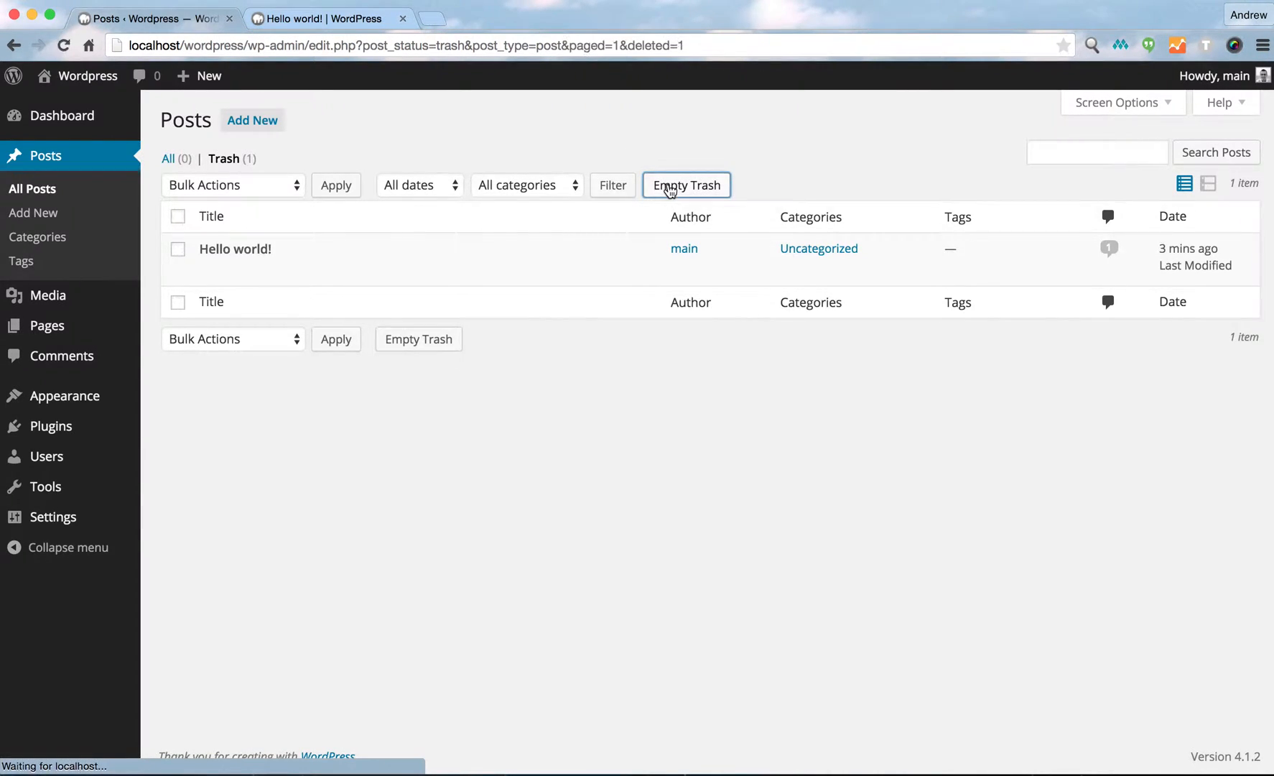
# Trash the Sample Page and empty the pages trash to delete it permanently.
pyautogui.moveTo(59, 329)
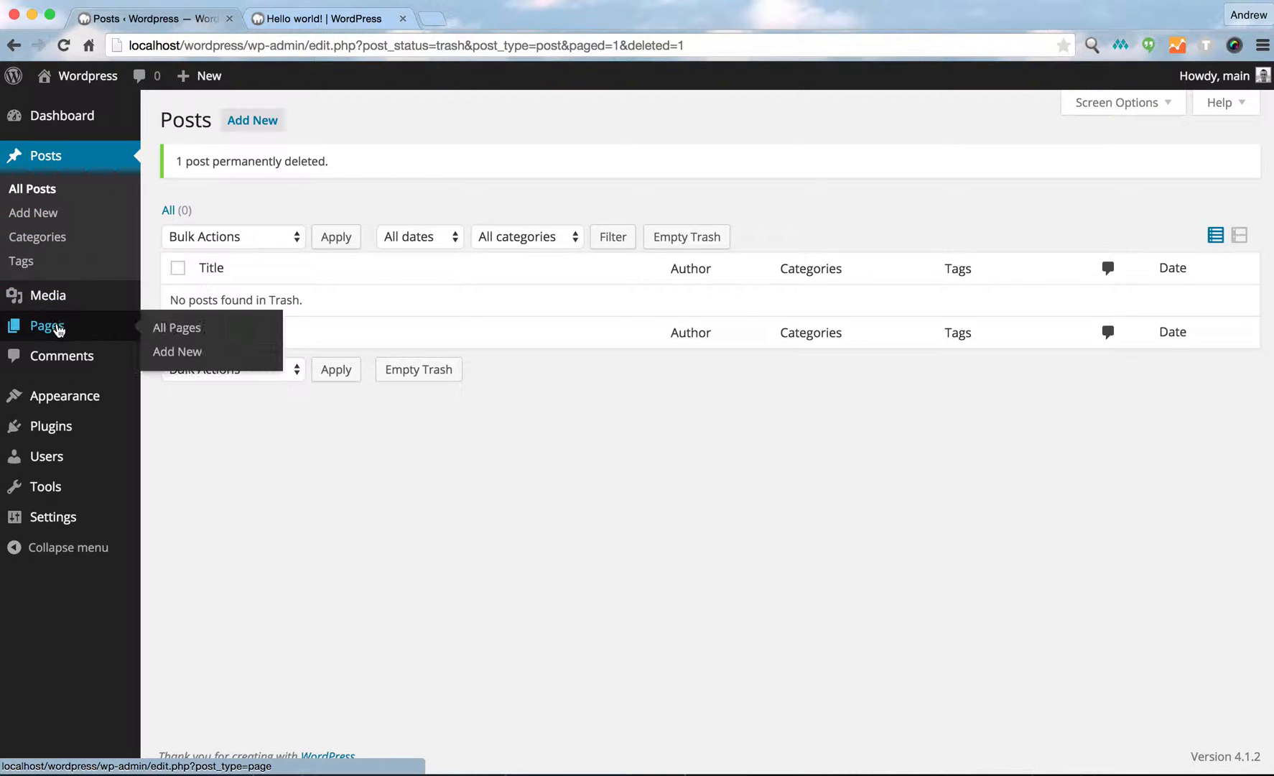
pyautogui.click(162, 327)
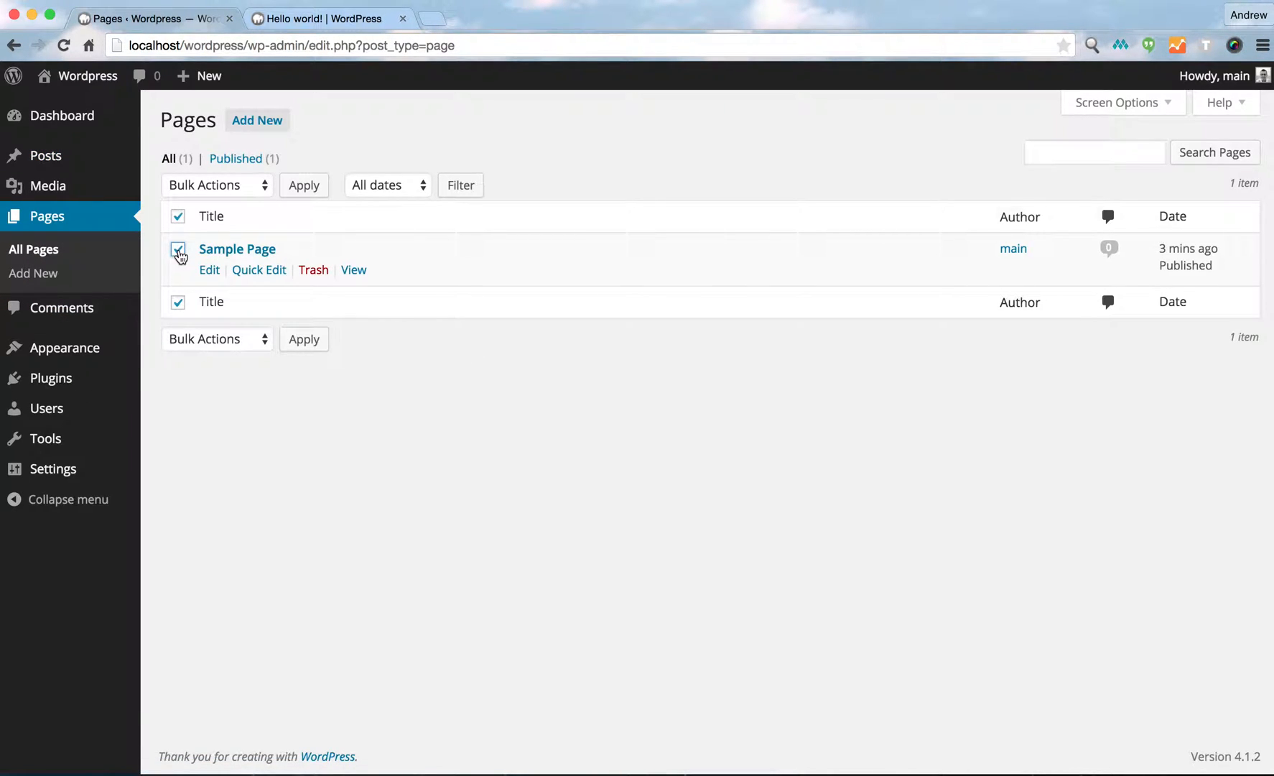
pyautogui.click(320, 272)
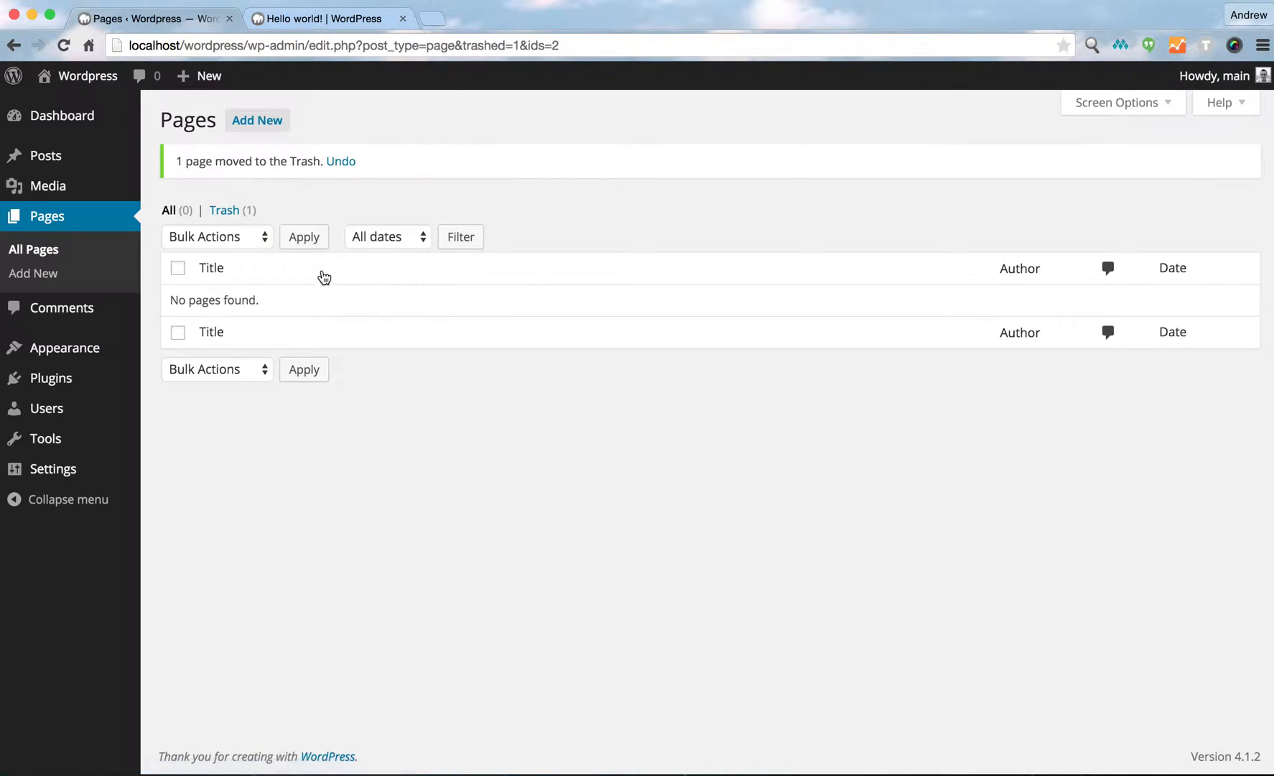
pyautogui.click(224, 209)
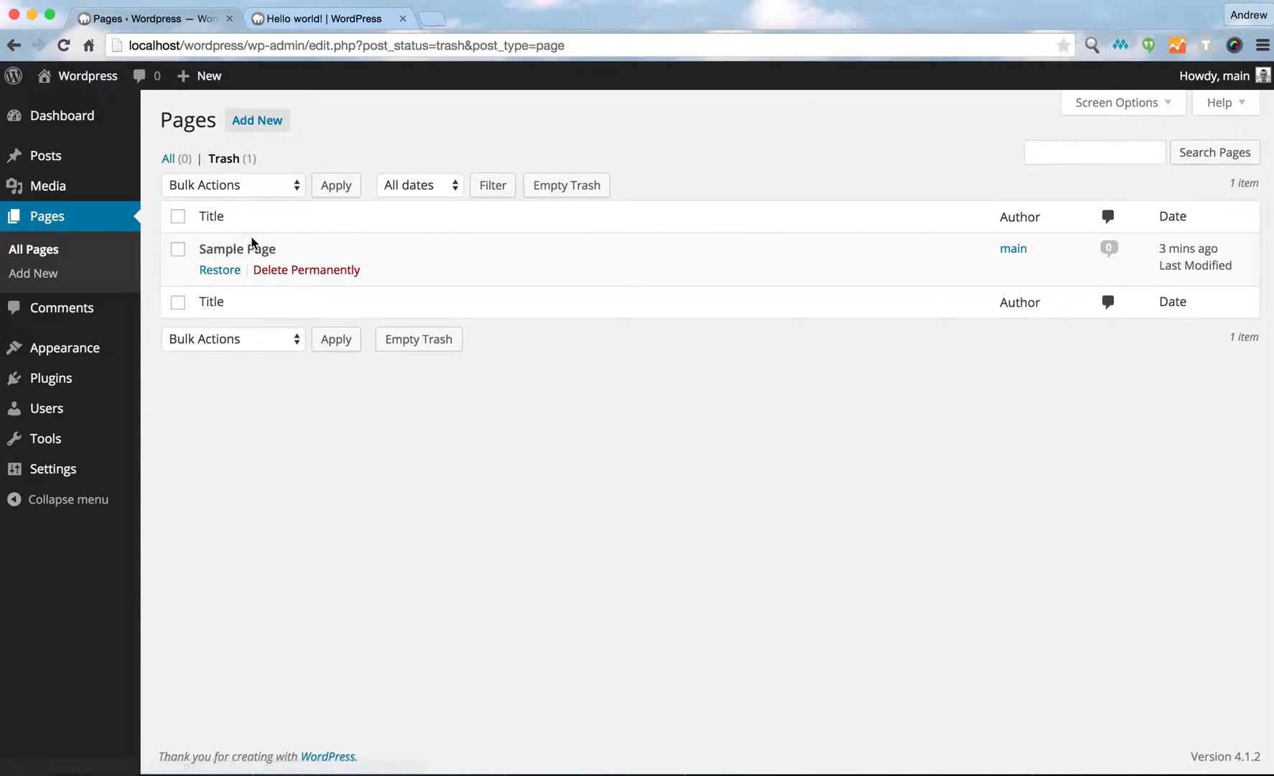
pyautogui.click(553, 187)
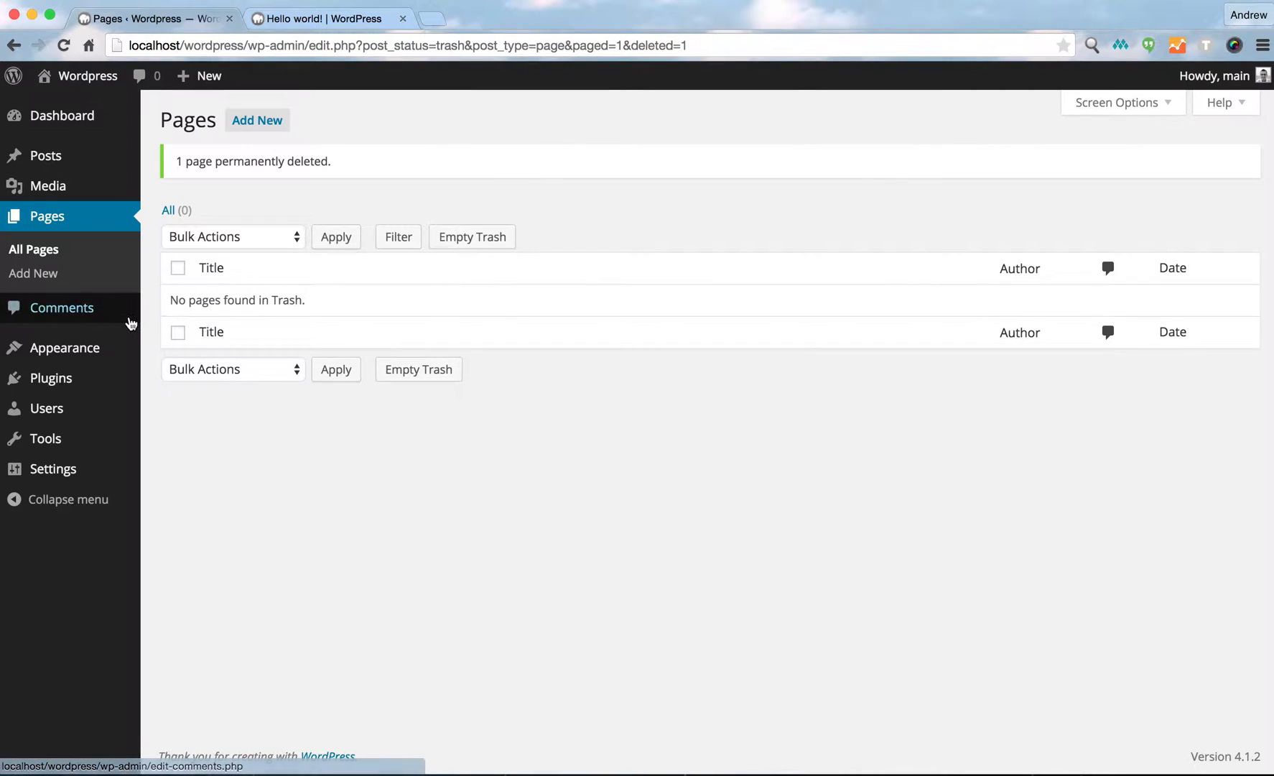
# Open the Themes page under Appearance.
pyautogui.moveTo(70, 354)
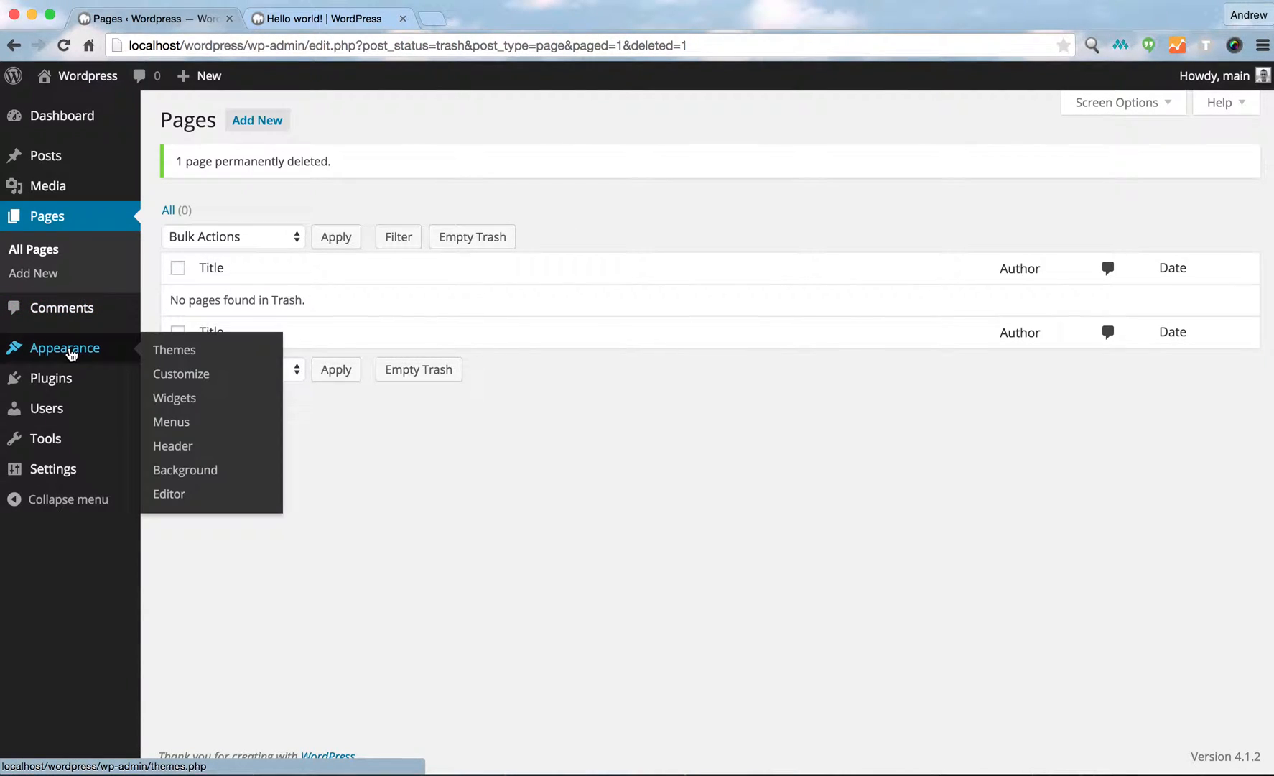
pyautogui.click(167, 351)
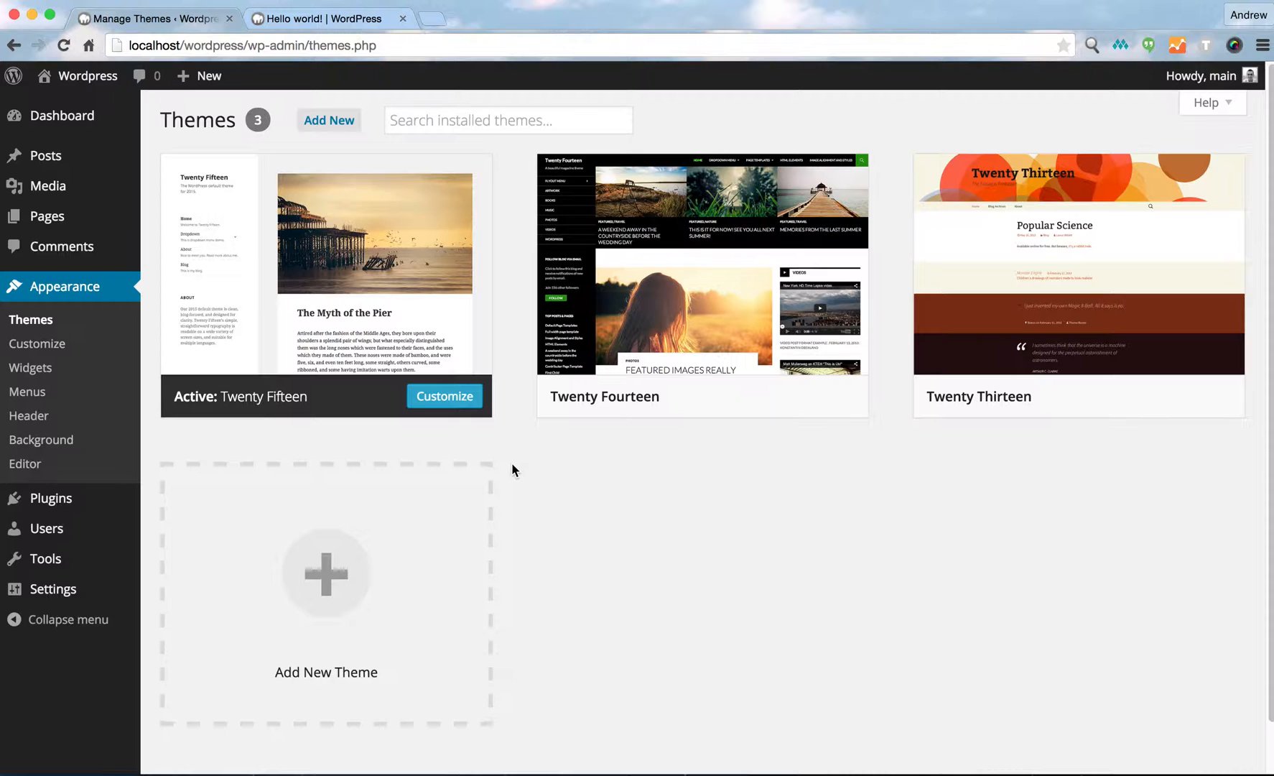
pyautogui.moveTo(270, 415)
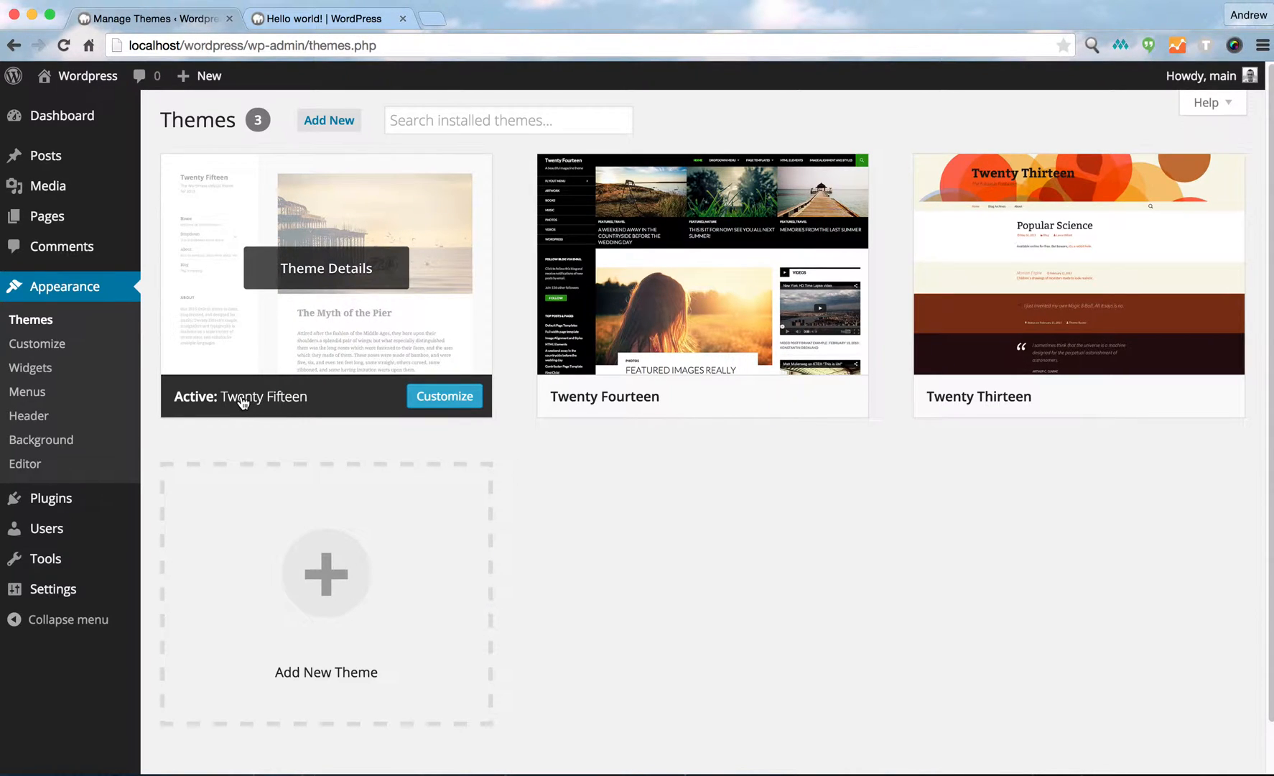
# Delete the Twenty Fourteen and Twenty Thirteen themes from their theme details, confirming each deletion.
pyautogui.moveTo(663, 318)
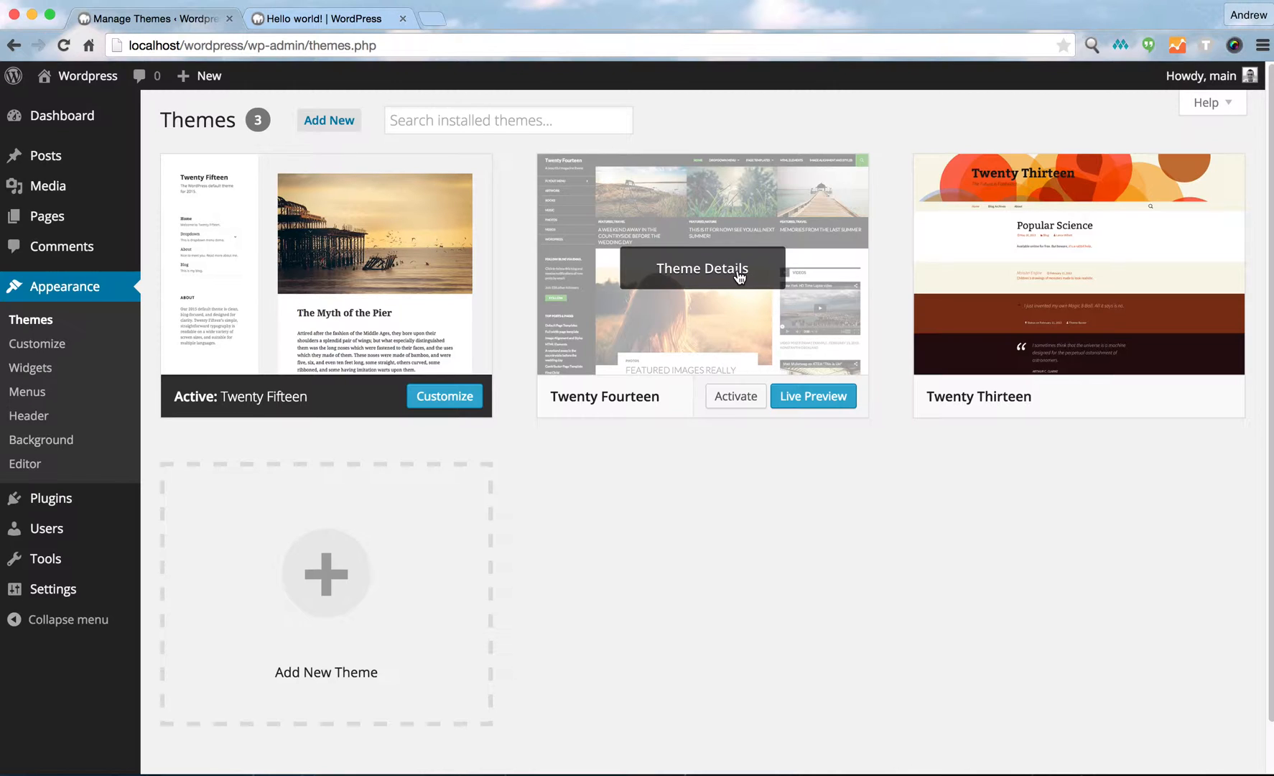
pyautogui.click(720, 276)
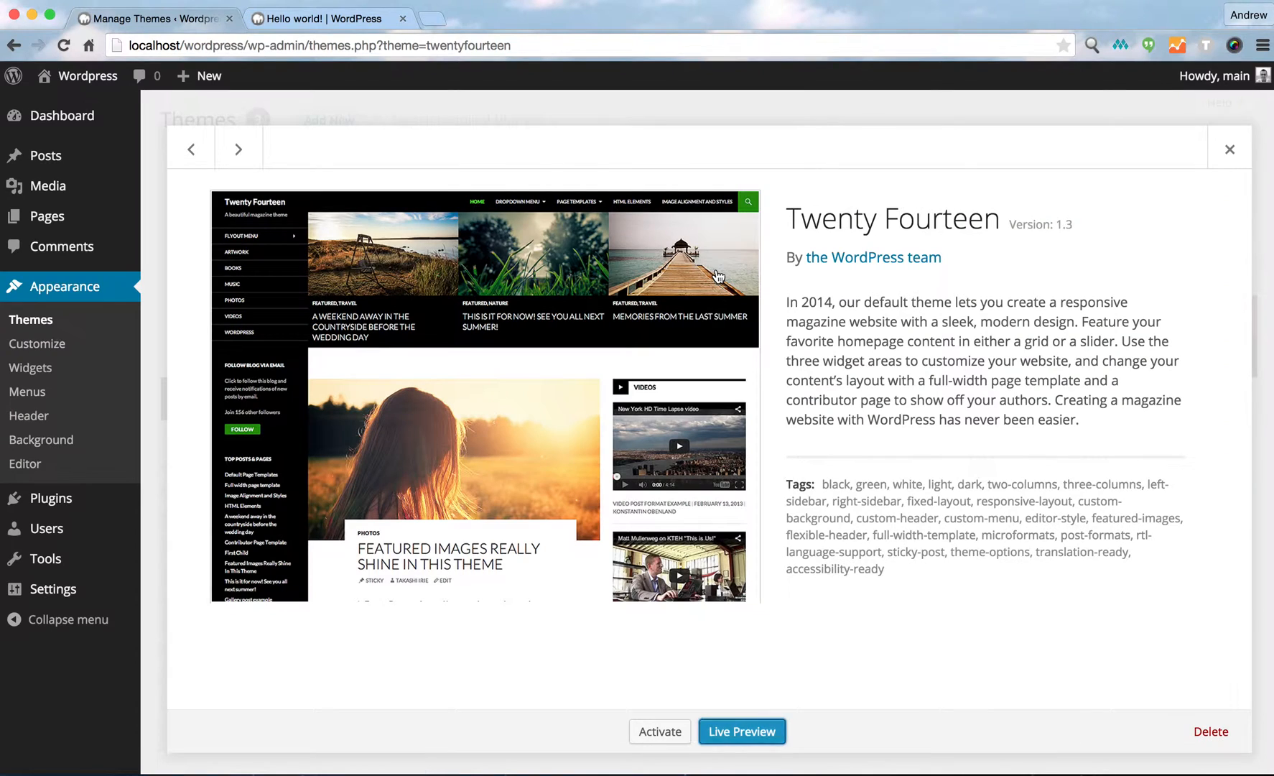
pyautogui.click(1211, 731)
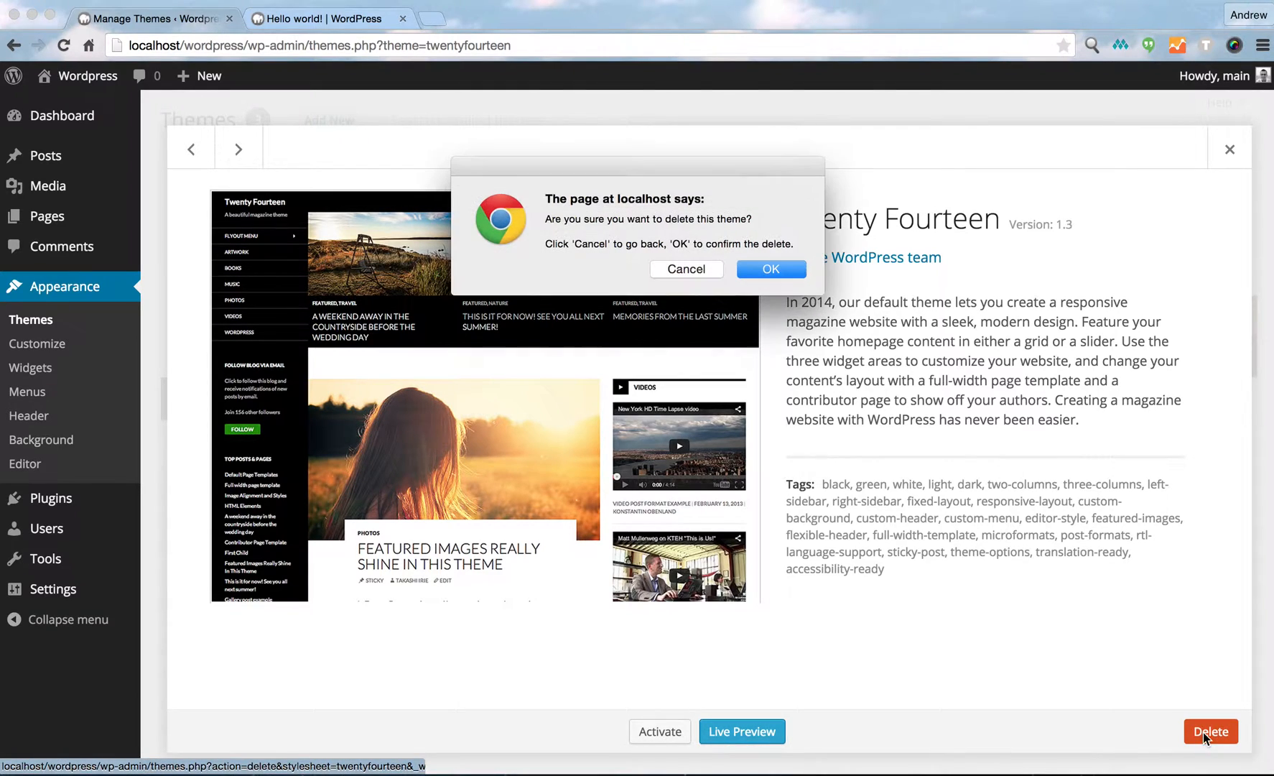
pyautogui.click(786, 273)
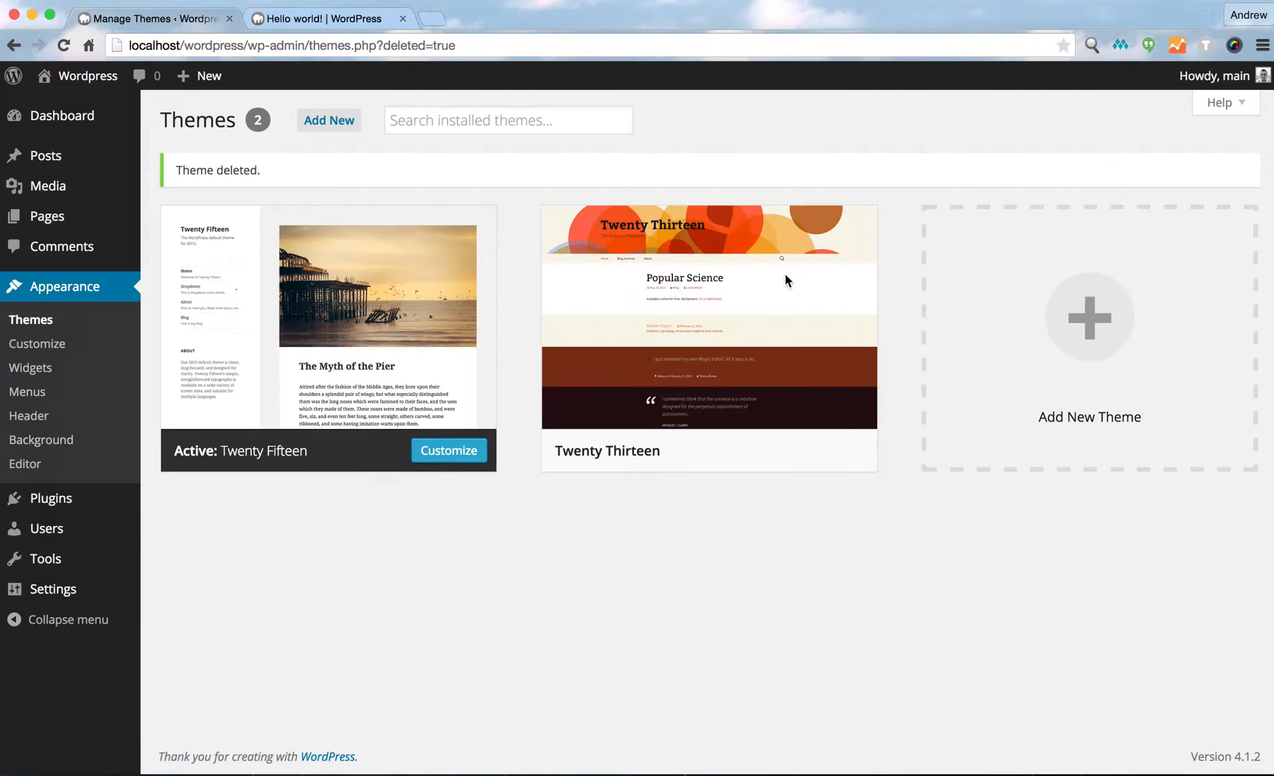
pyautogui.click(718, 329)
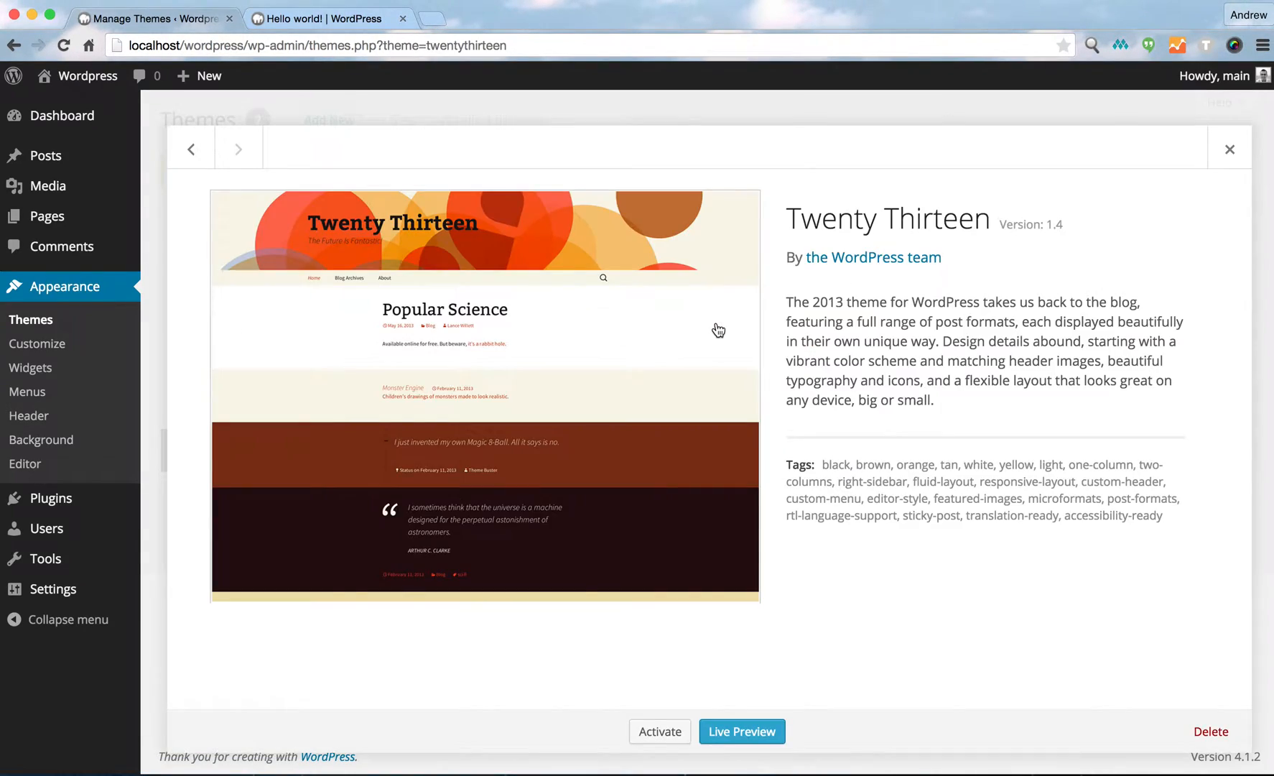
pyautogui.click(1204, 733)
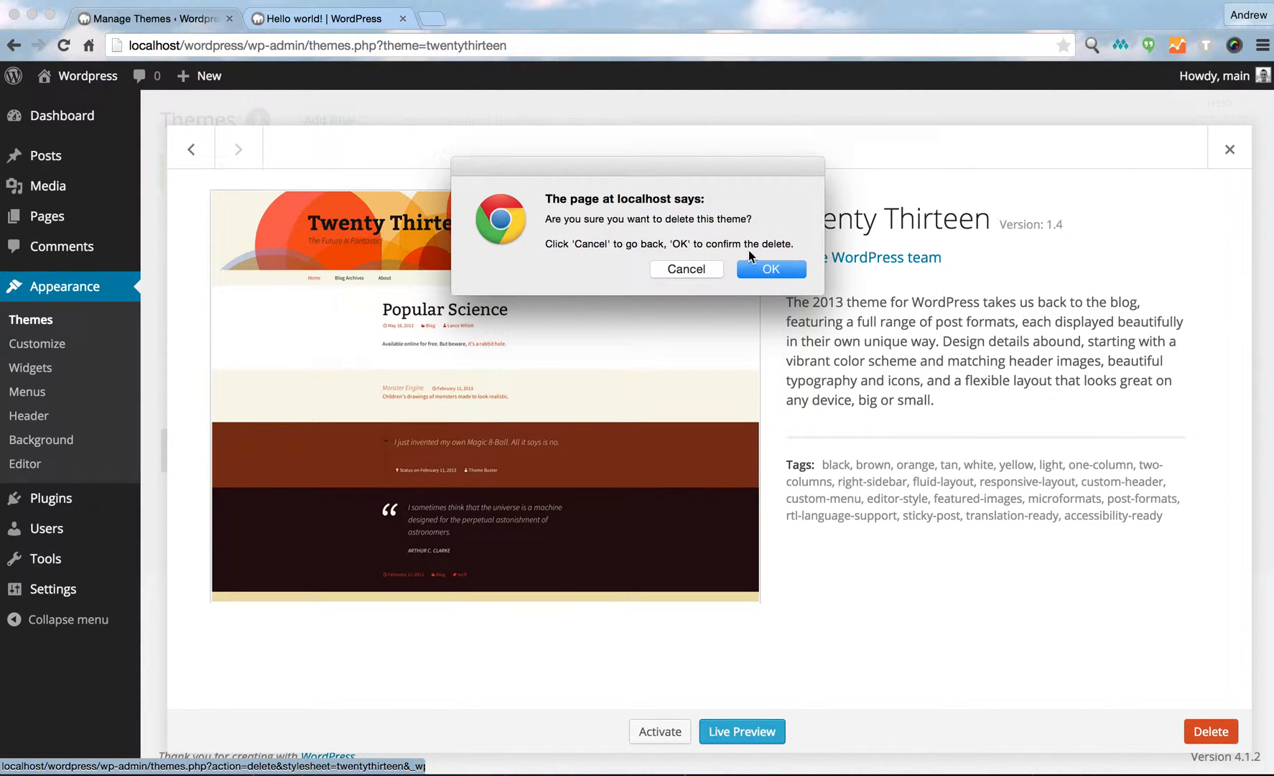
pyautogui.click(798, 267)
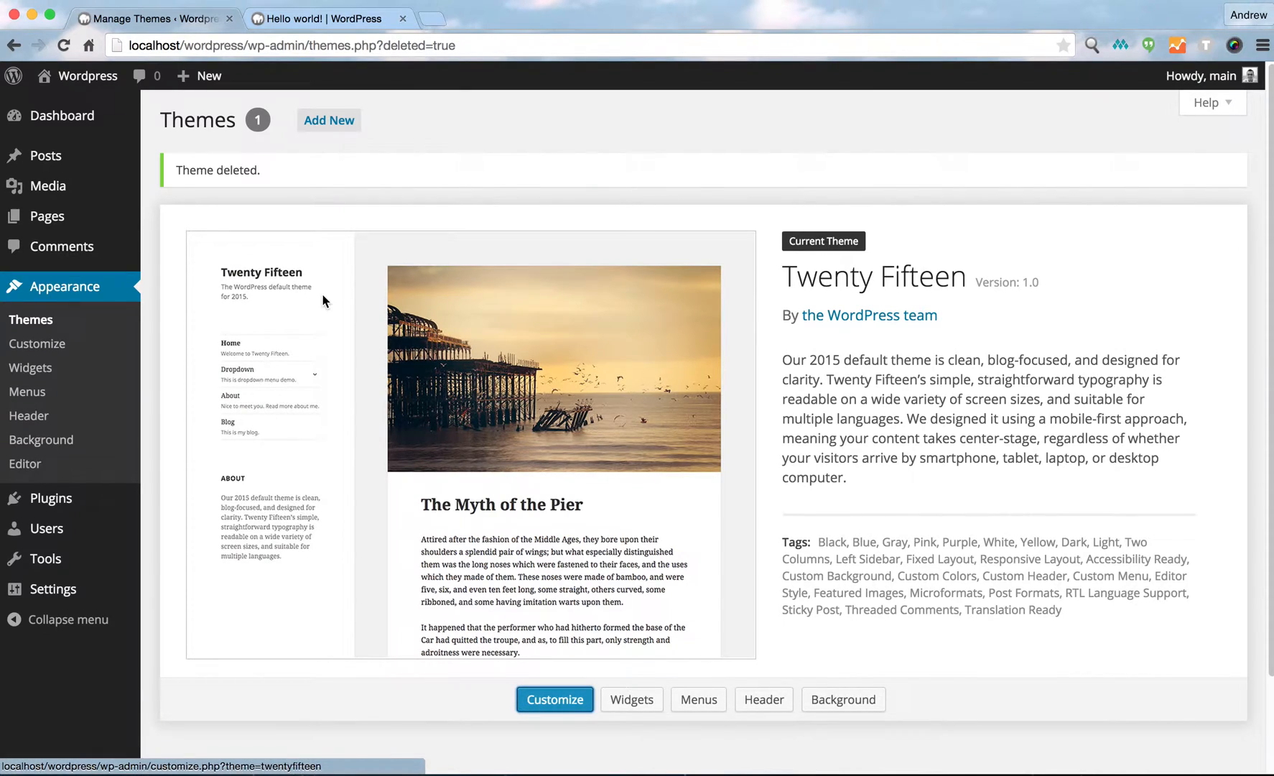
# Open the Widgets page and compare its sidebar widgets with the sidebar on the front-end post tab.
pyautogui.click(42, 372)
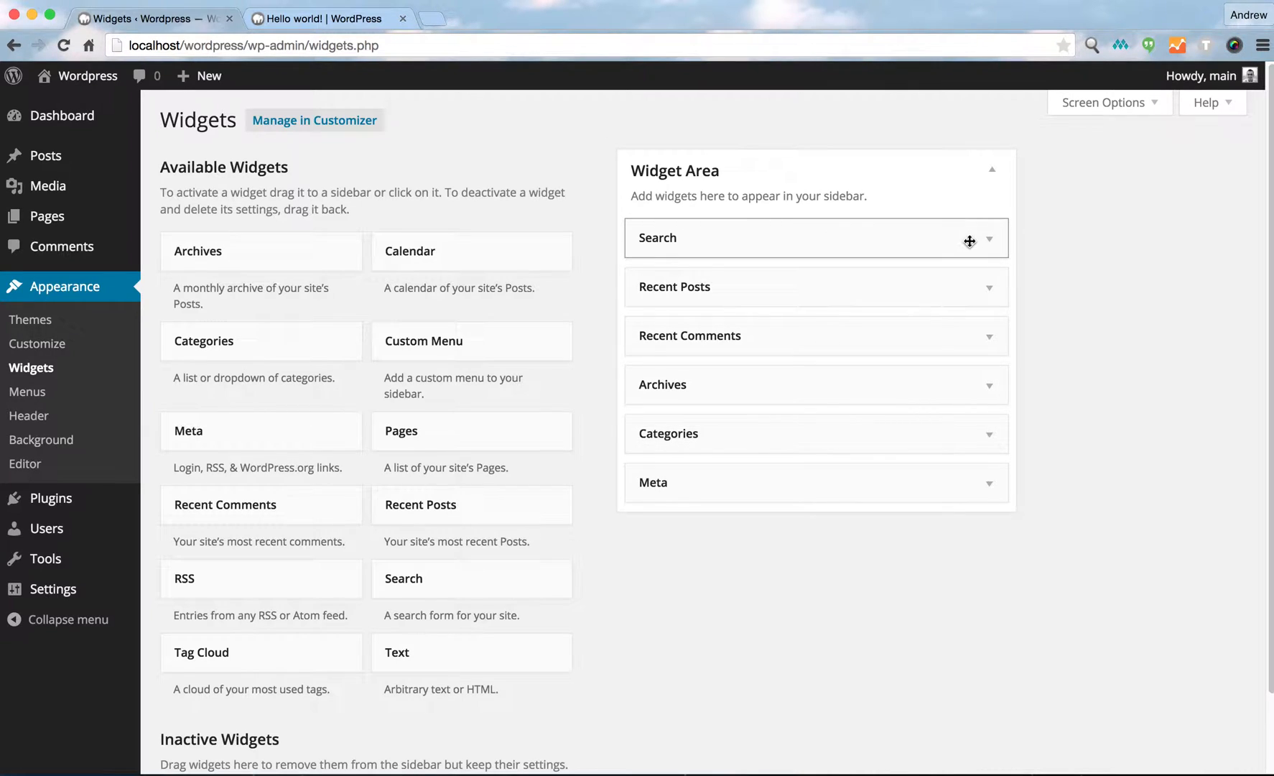
pyautogui.click(323, 20)
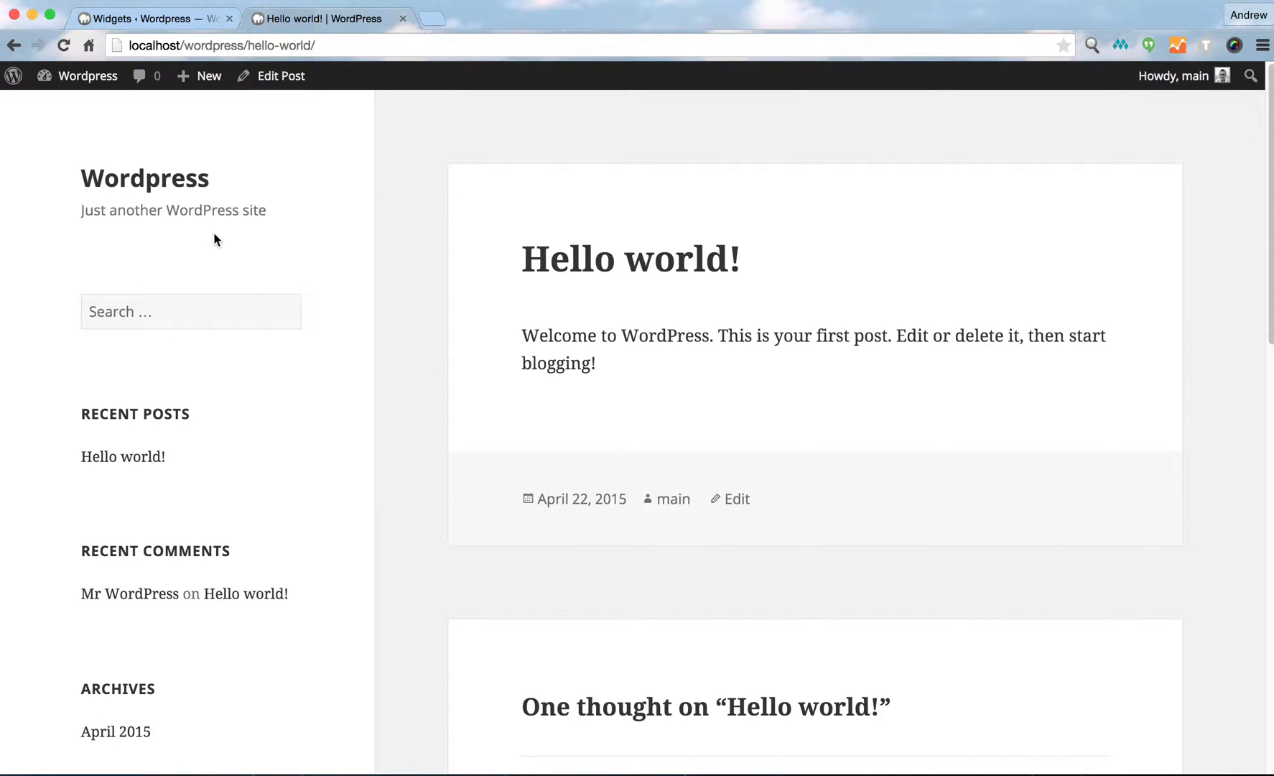
pyautogui.scroll(-3, 141, 400)
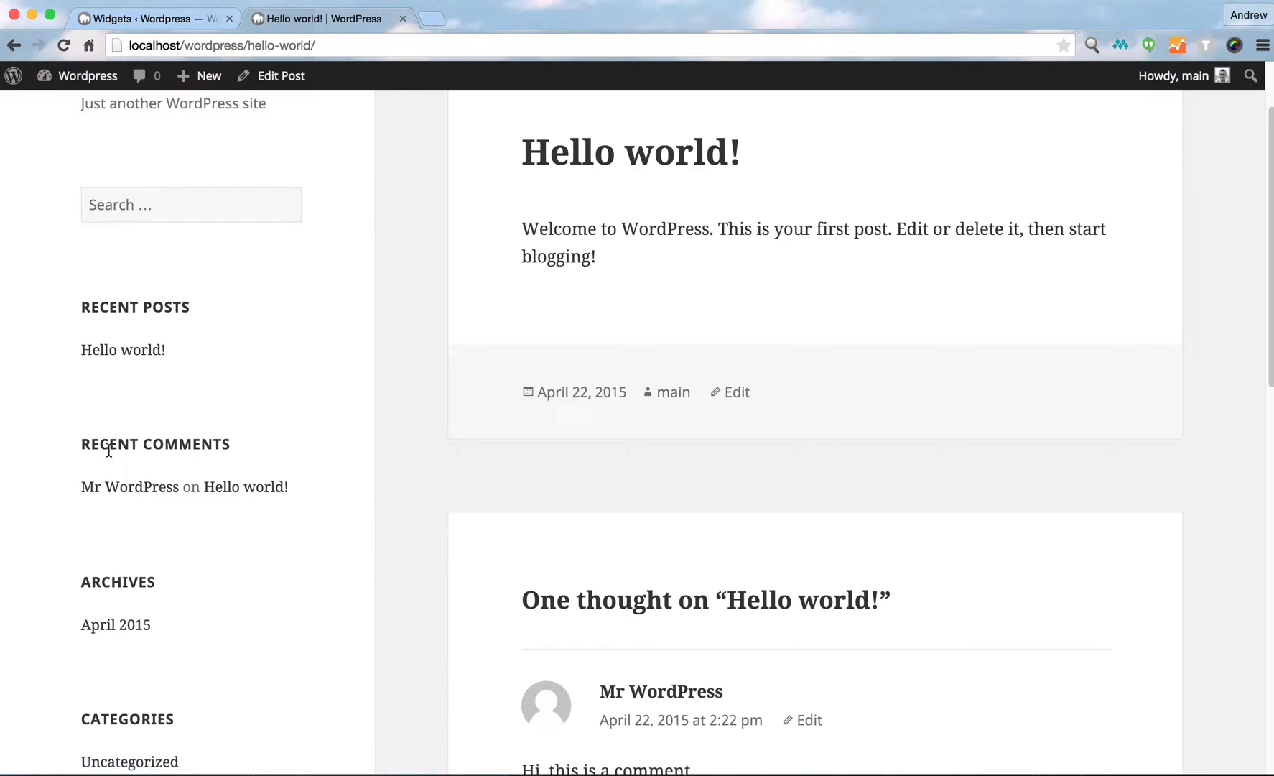
pyautogui.scroll(-1, 108, 451)
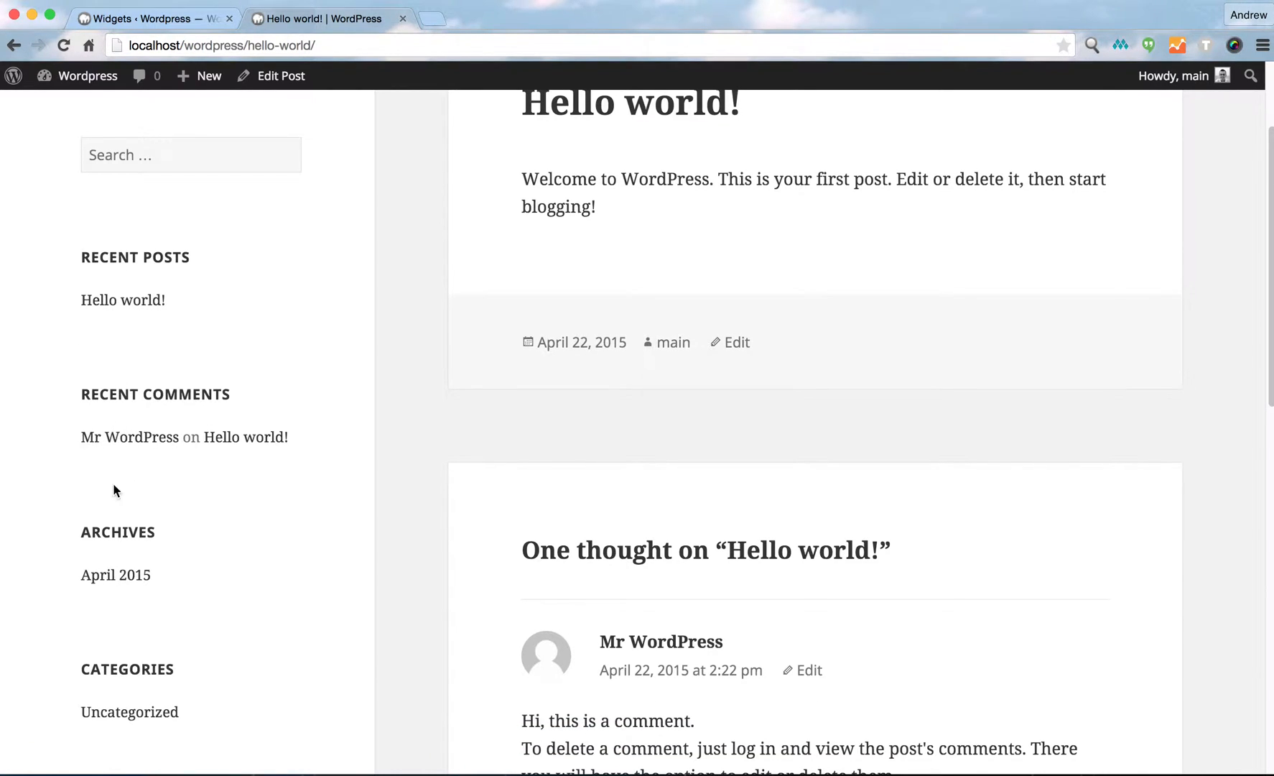
pyautogui.scroll(-3, 101, 643)
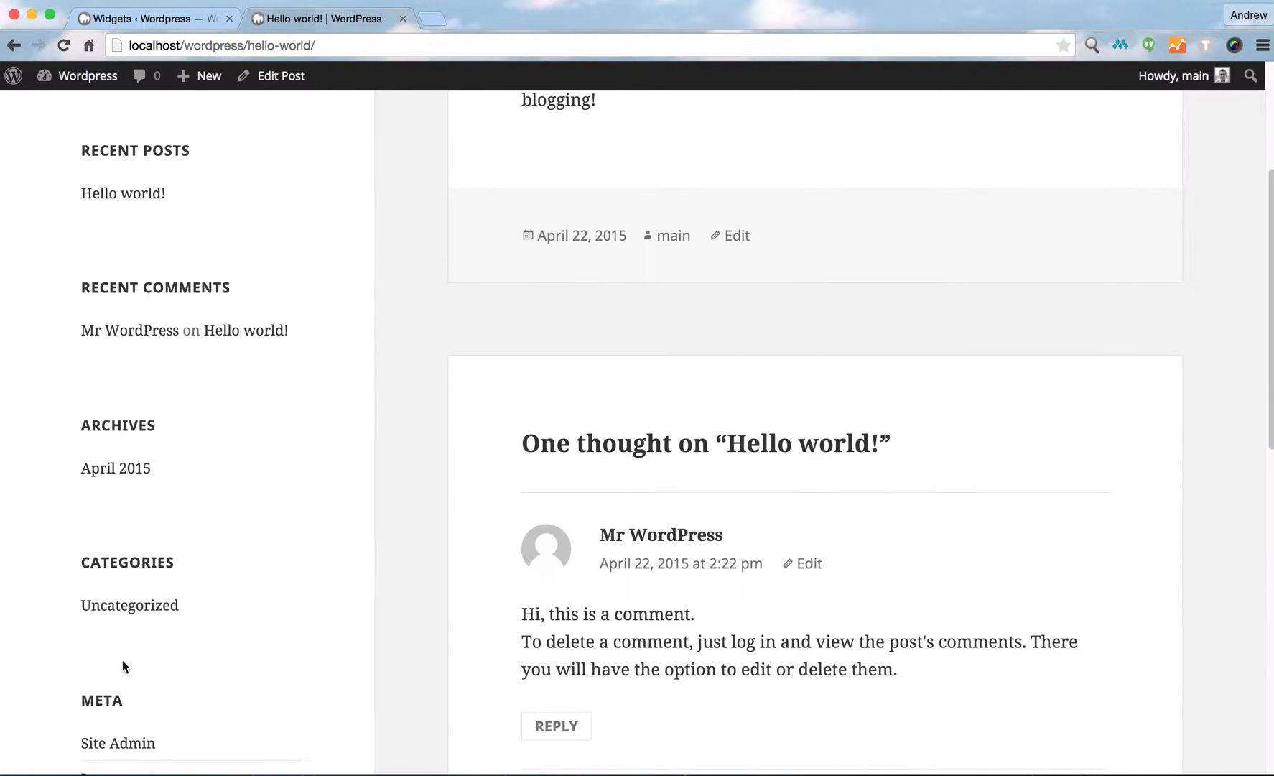
pyautogui.scroll(7, 122, 661)
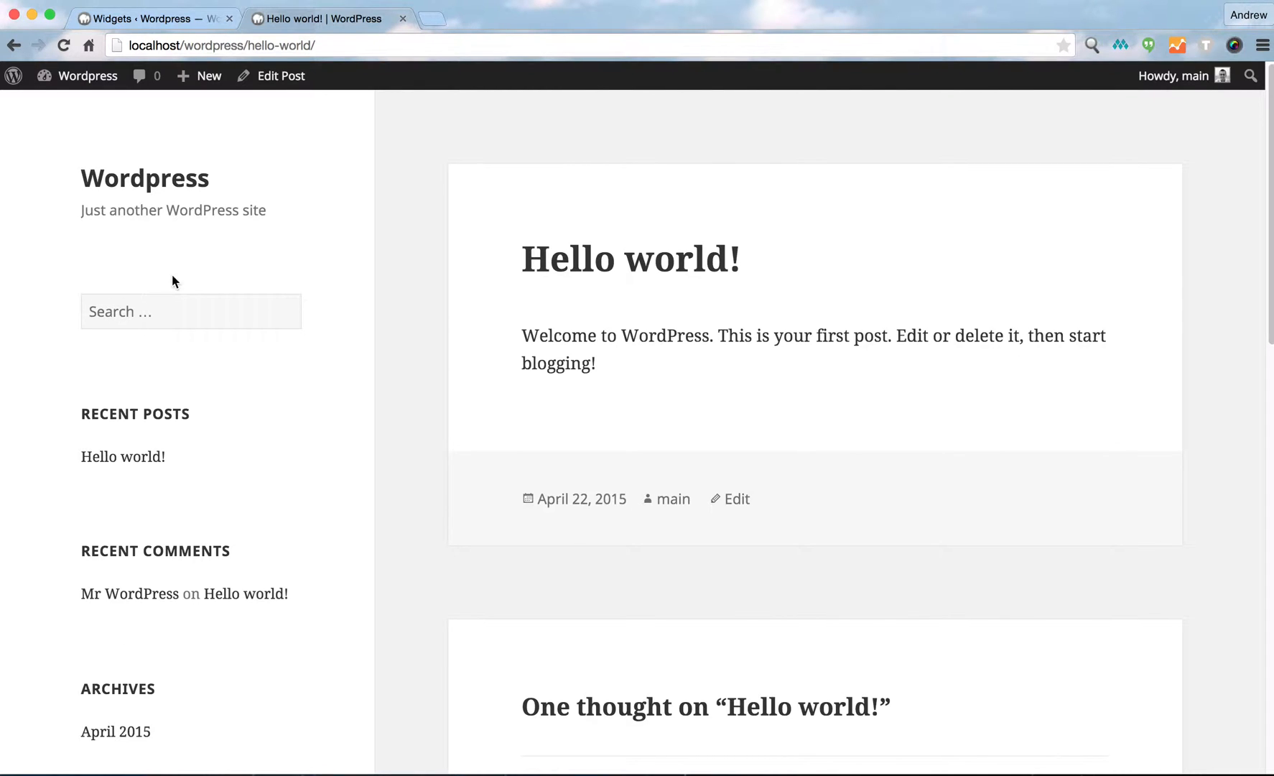
pyautogui.click(154, 28)
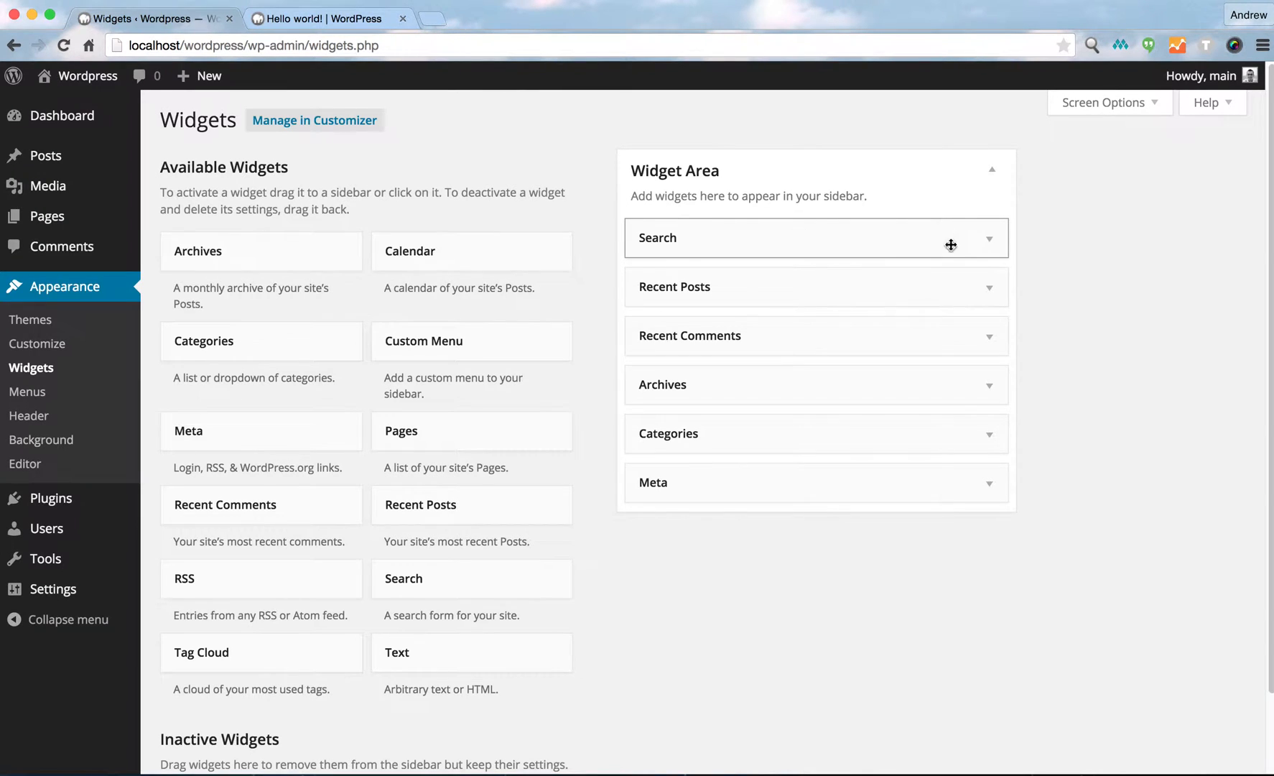
# Delete every widget from the sidebar Widget Area, from Search through Meta.
pyautogui.click(997, 244)
pyautogui.click(650, 333)
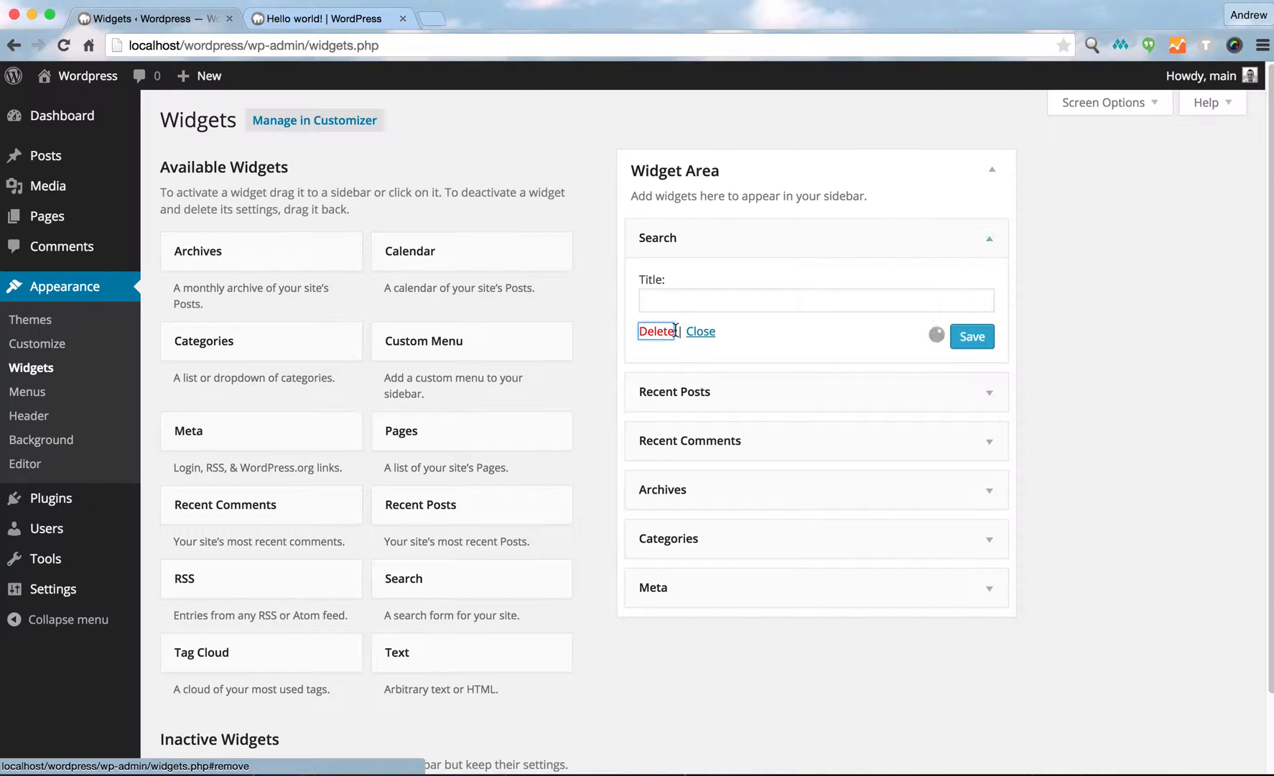
pyautogui.click(984, 241)
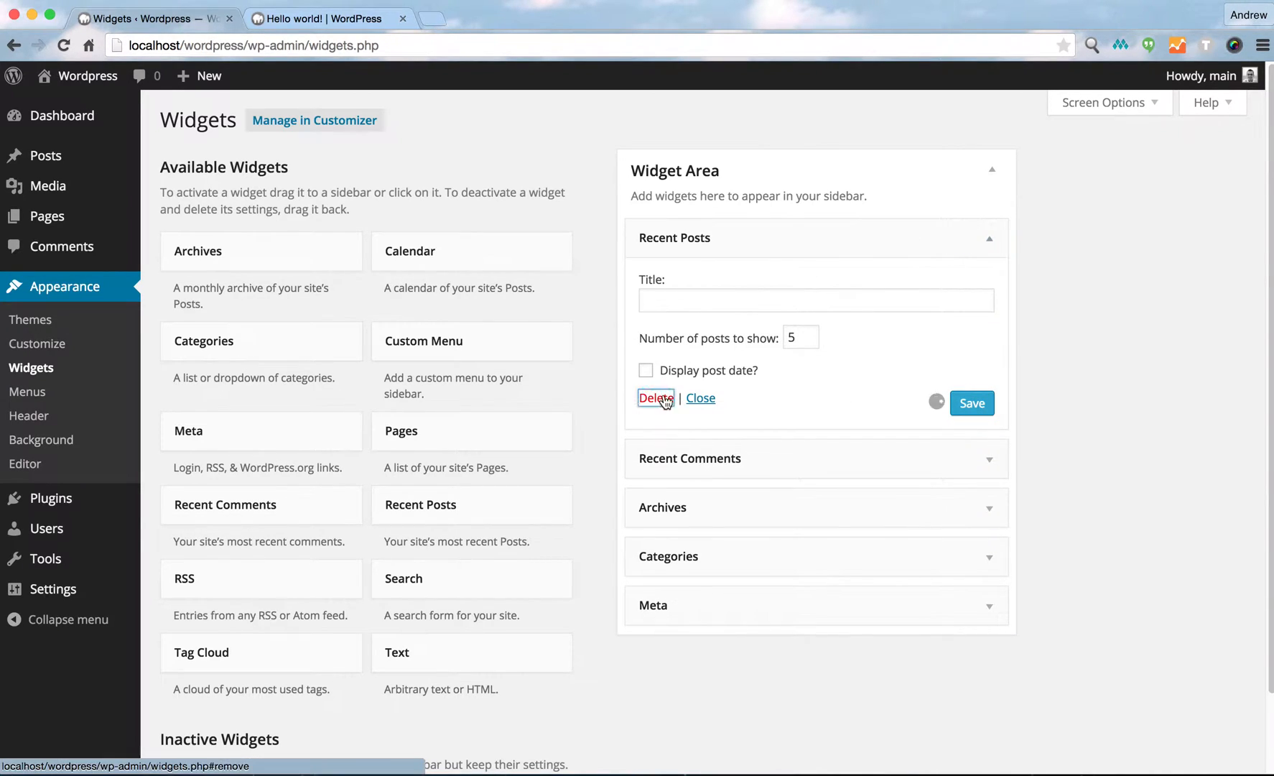
pyautogui.click(653, 399)
pyautogui.click(989, 240)
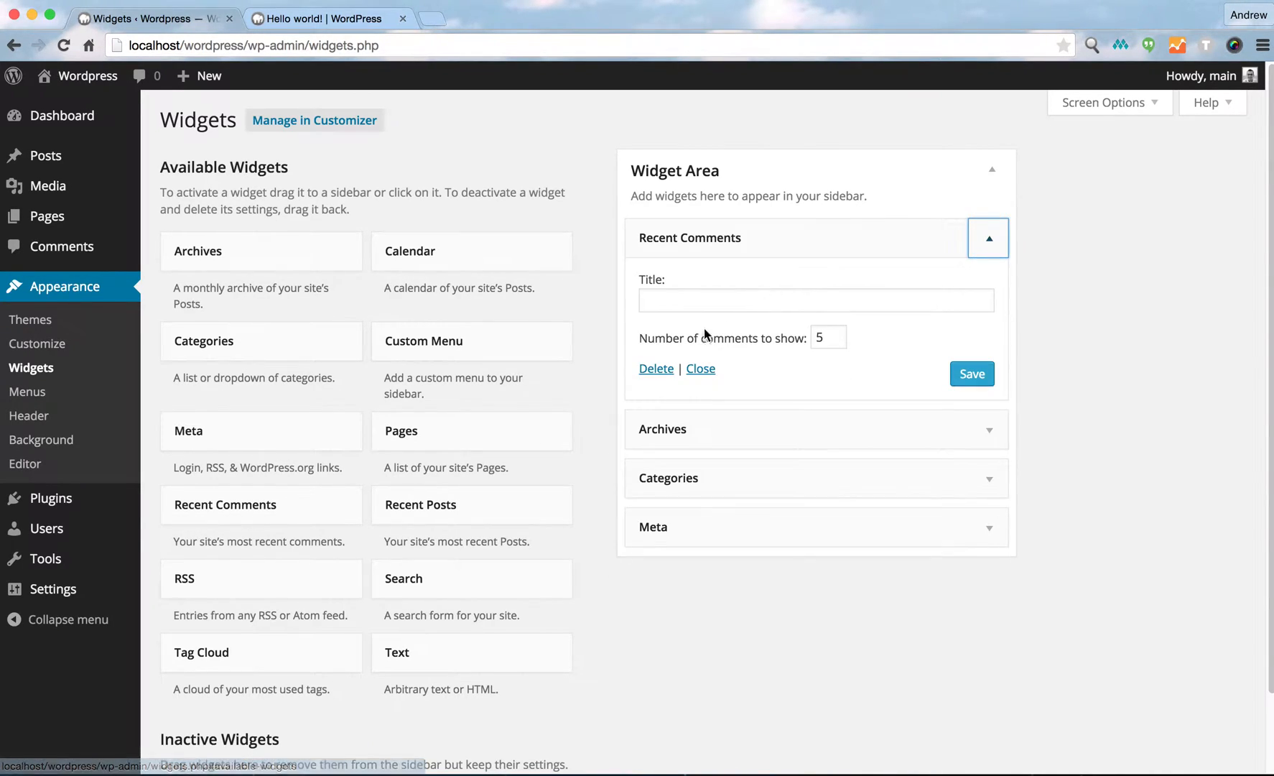
pyautogui.click(654, 369)
pyautogui.click(662, 377)
pyautogui.click(989, 240)
pyautogui.click(656, 396)
pyautogui.click(985, 247)
pyautogui.click(656, 333)
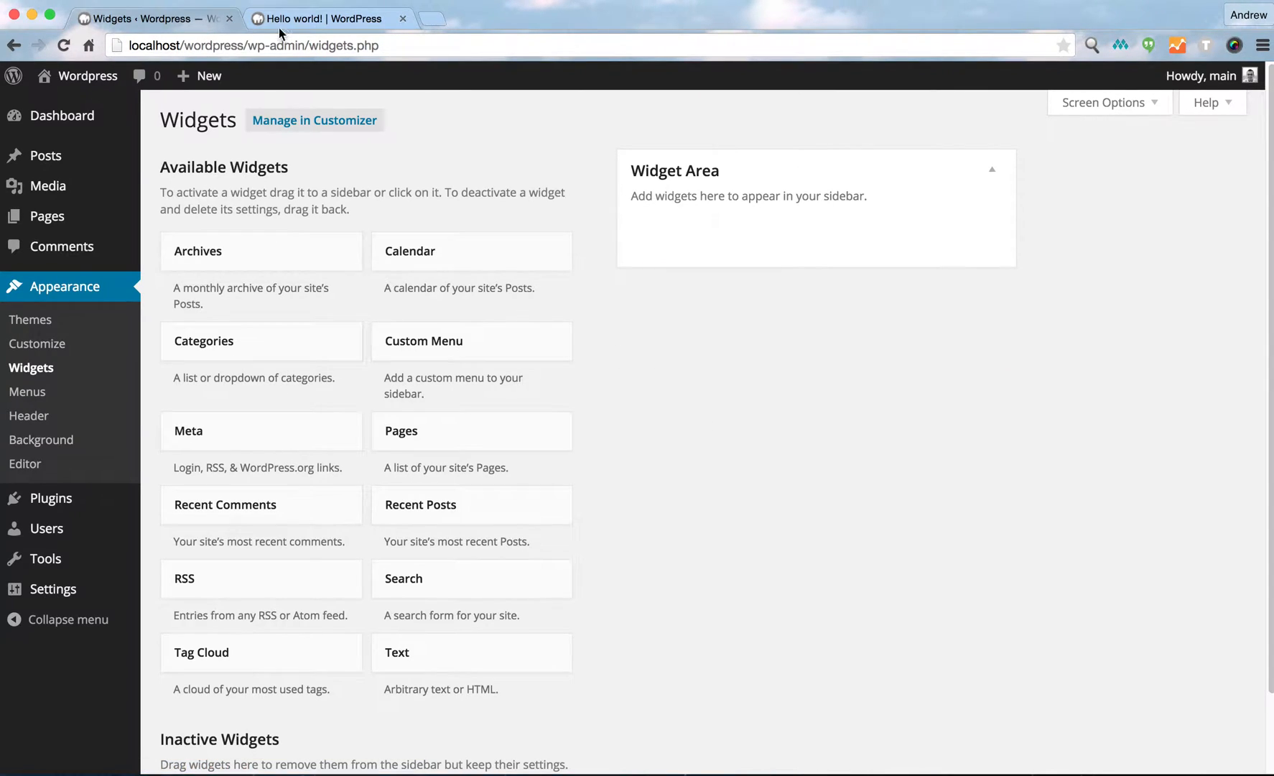
# Reload the front-end tab, open the site's home page to check the sidebar, and return to the admin tab.
pyautogui.click(316, 18)
pyautogui.click(64, 45)
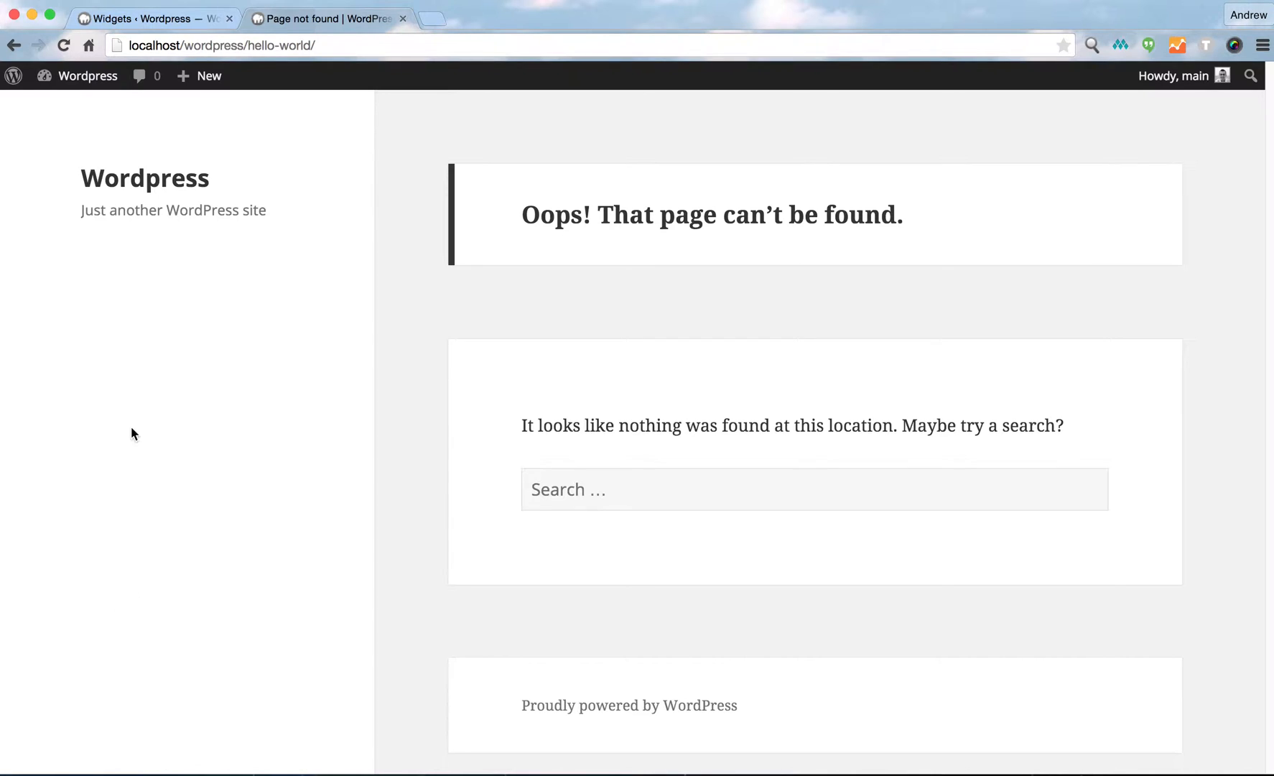
pyautogui.click(151, 178)
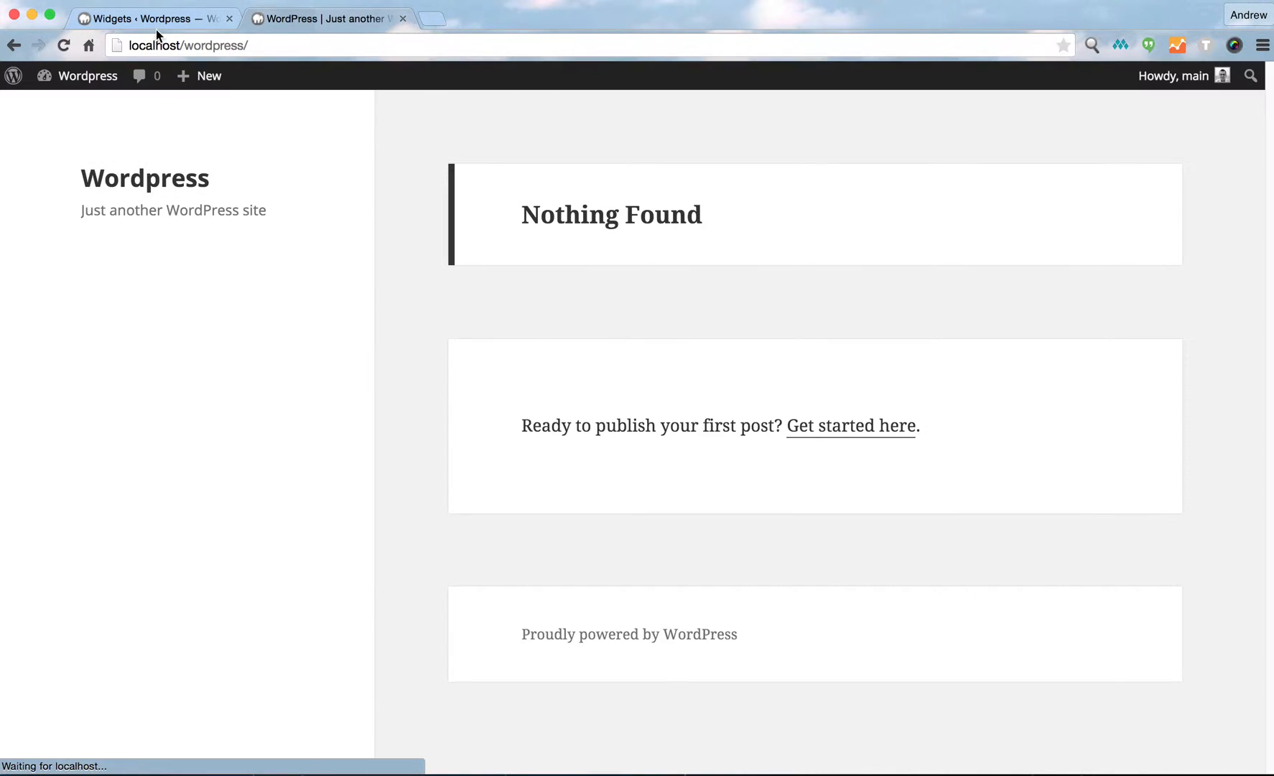
pyautogui.click(155, 19)
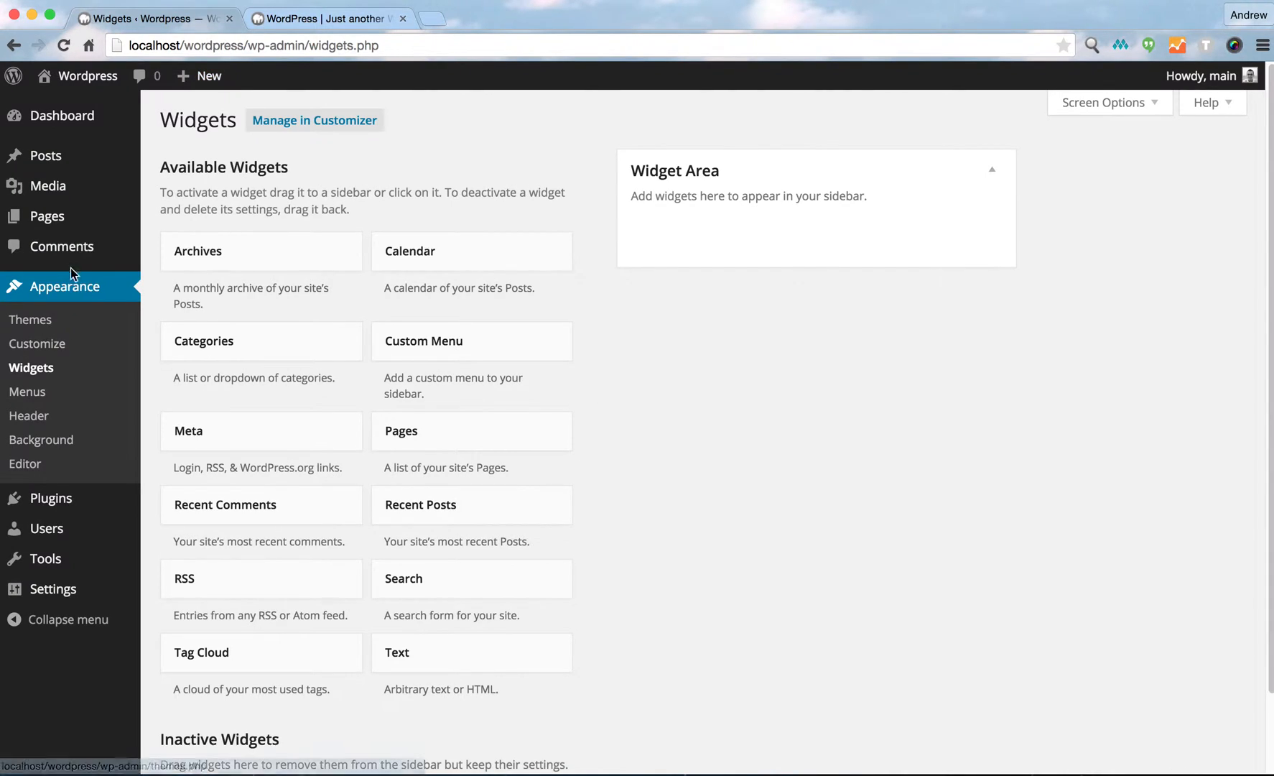
# Delete the Hello Dolly plugin from the installed plugins and confirm removing its files.
pyautogui.scroll(-1, 38, 472)
pyautogui.scroll(-1, 40, 476)
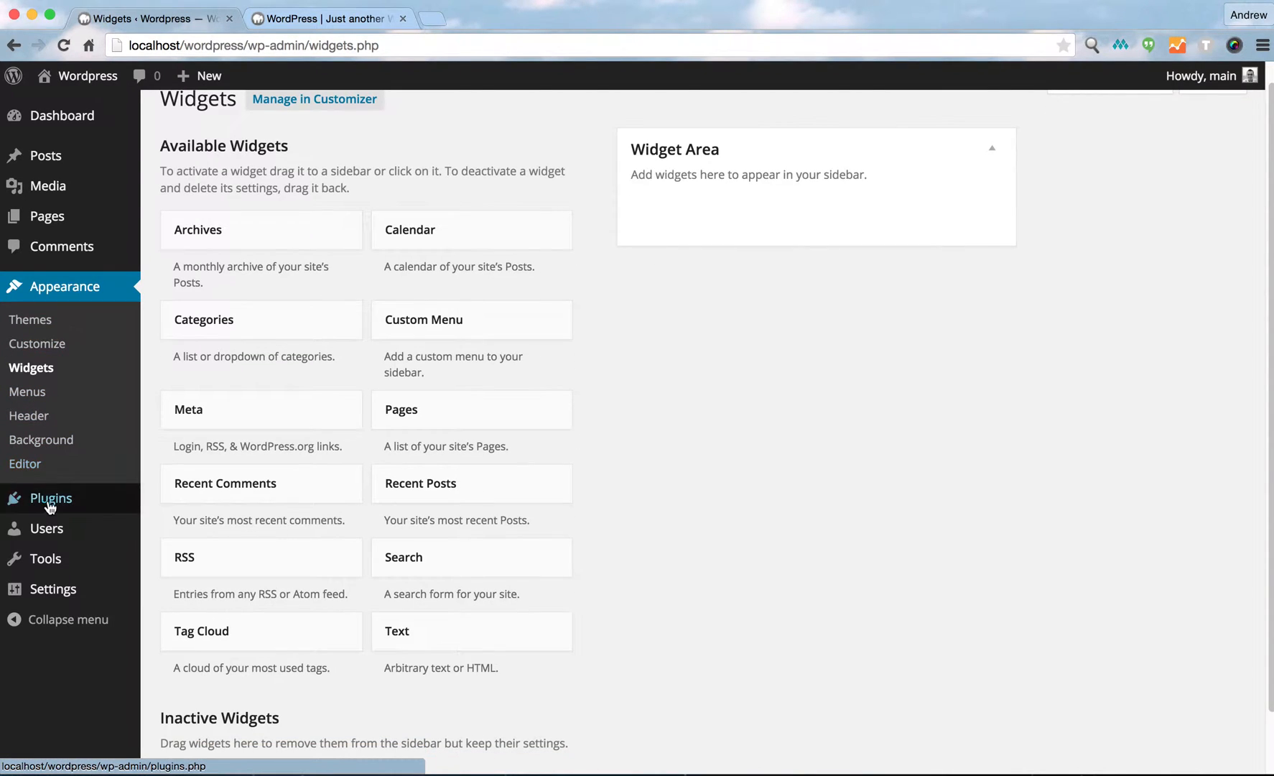
pyautogui.moveTo(54, 499)
pyautogui.click(166, 499)
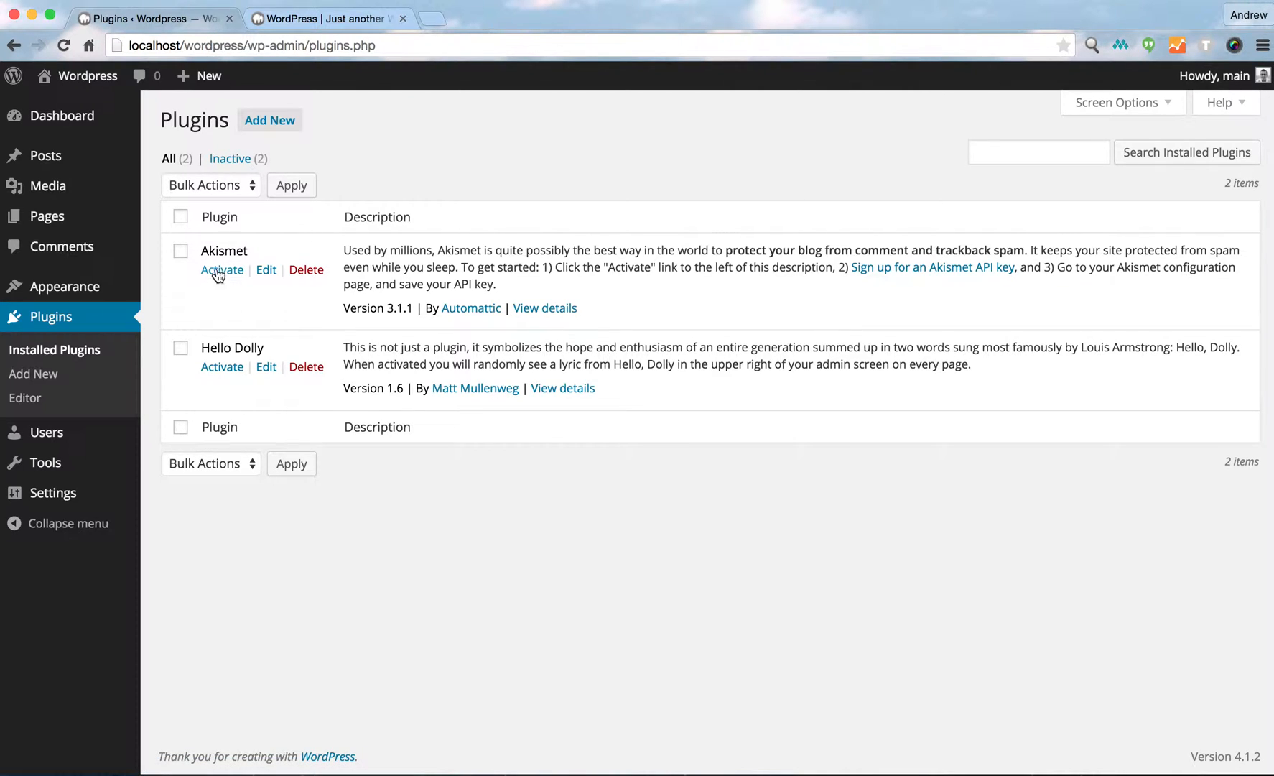
pyautogui.click(180, 352)
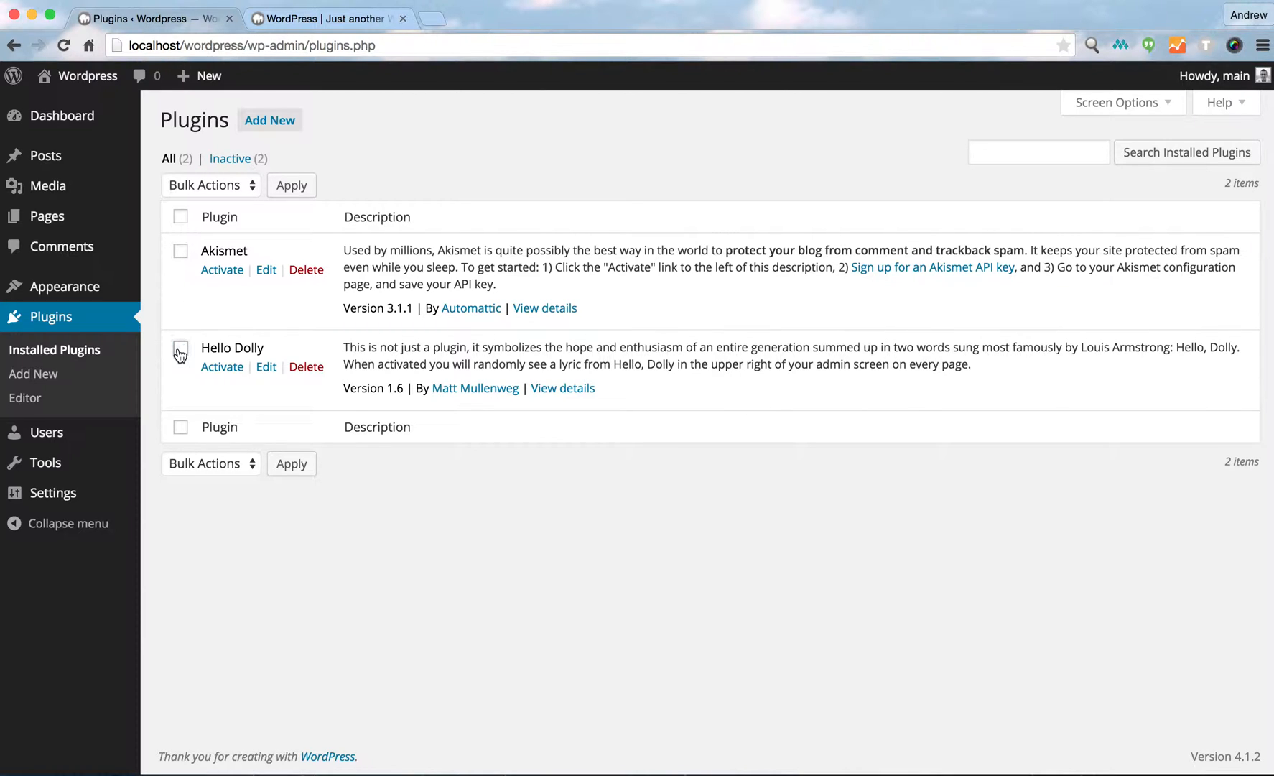
pyautogui.click(299, 366)
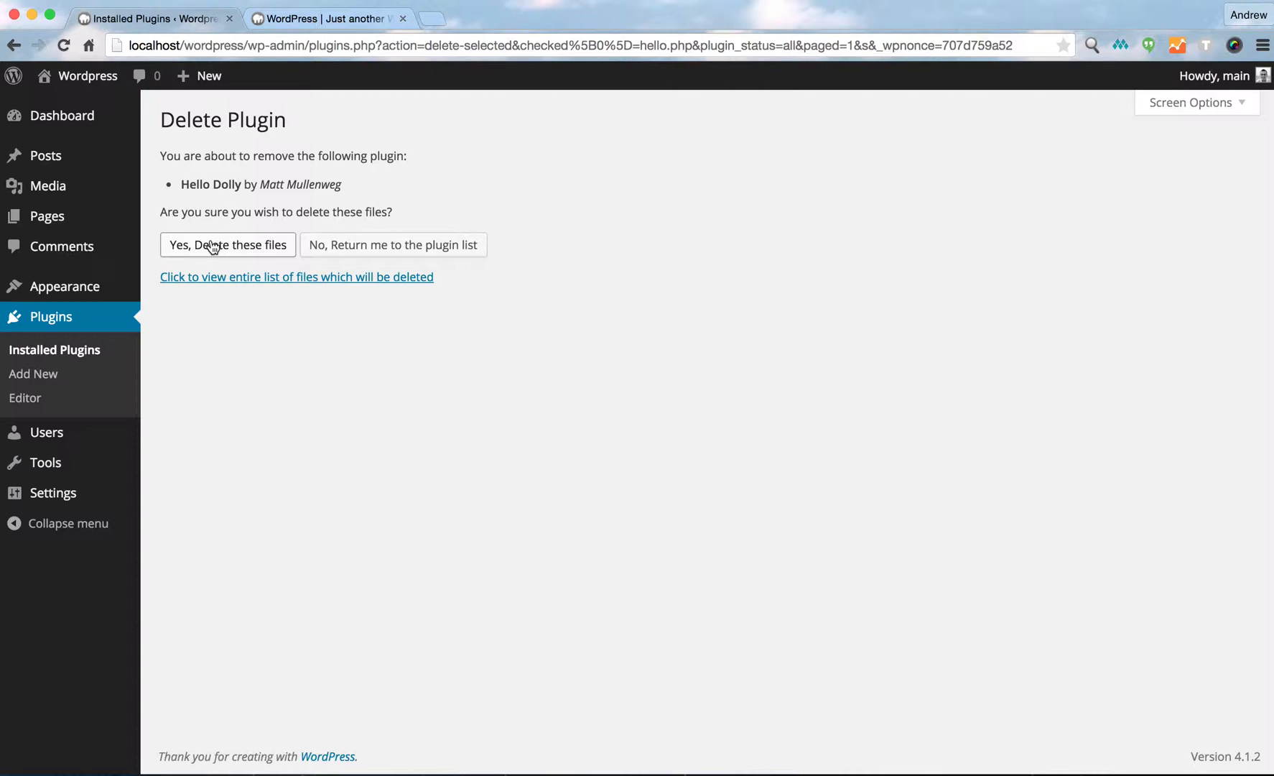
pyautogui.click(213, 246)
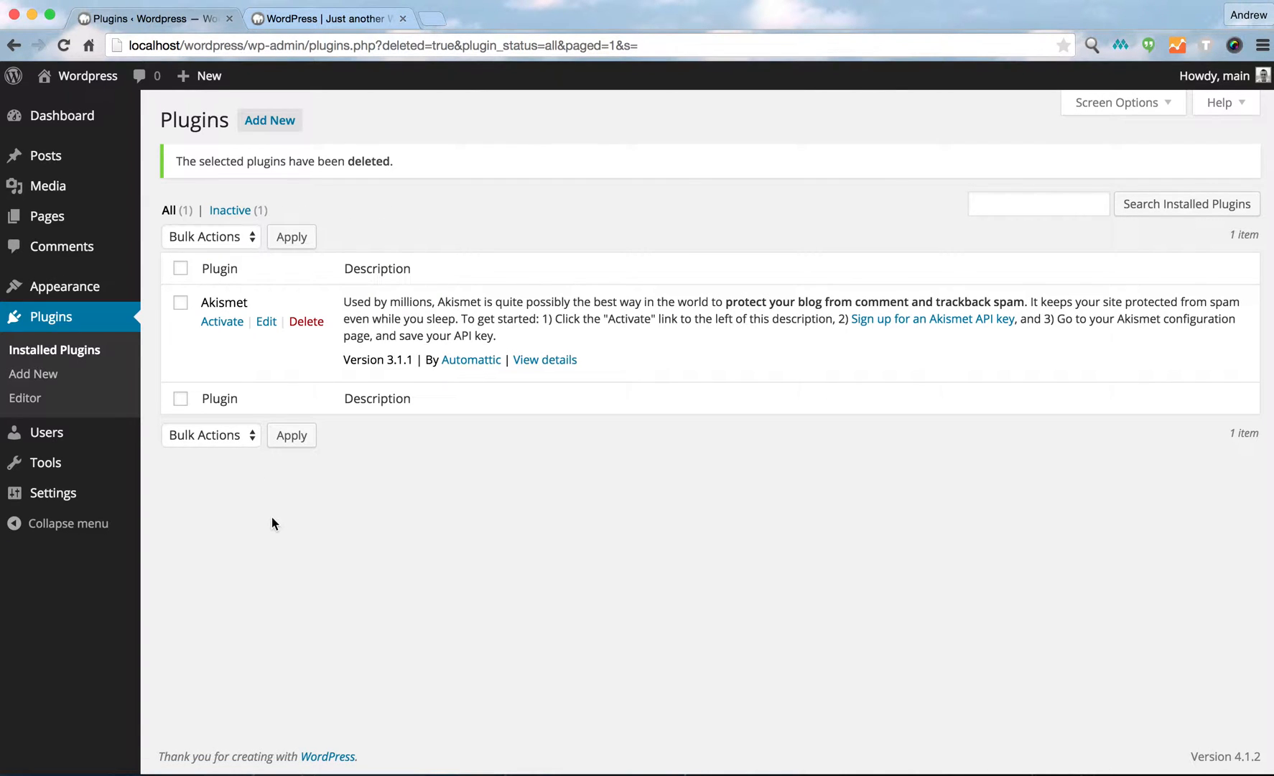
# Open the General Settings page and glance at the front-end tab before returning.
pyautogui.moveTo(49, 437)
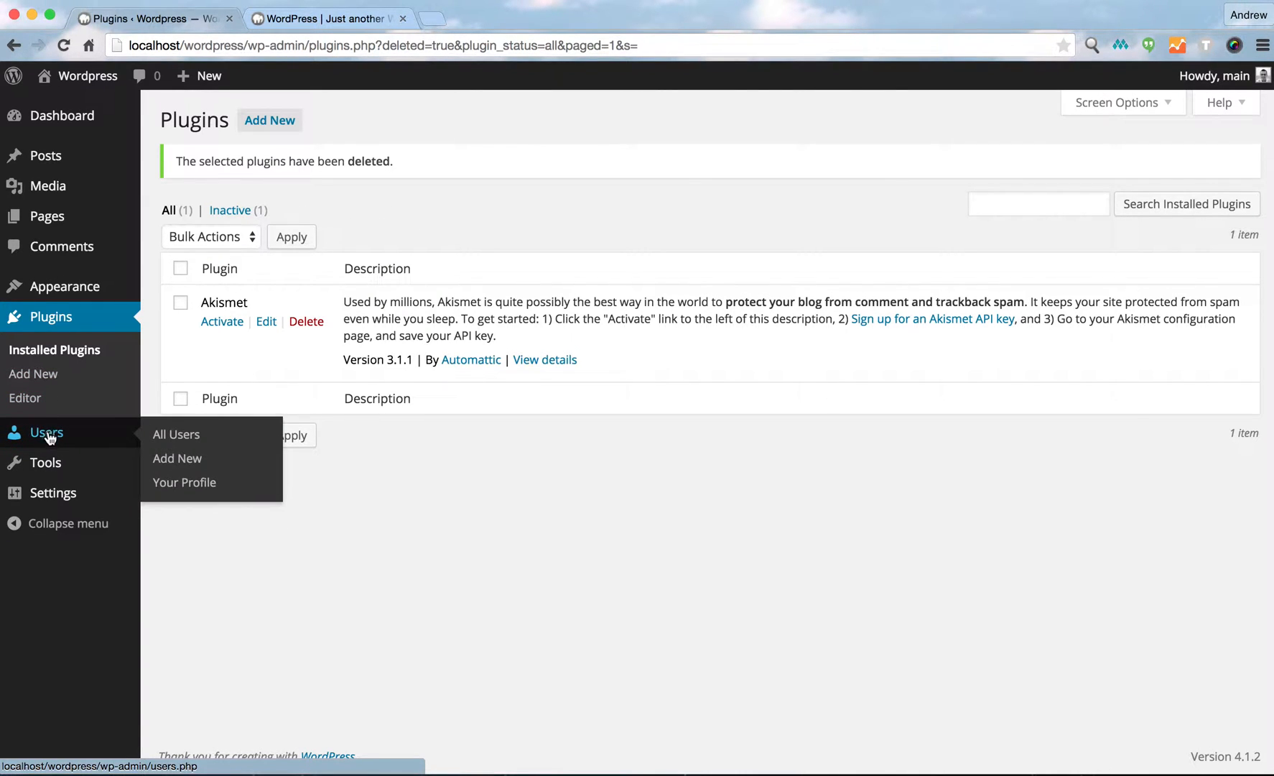
pyautogui.moveTo(54, 500)
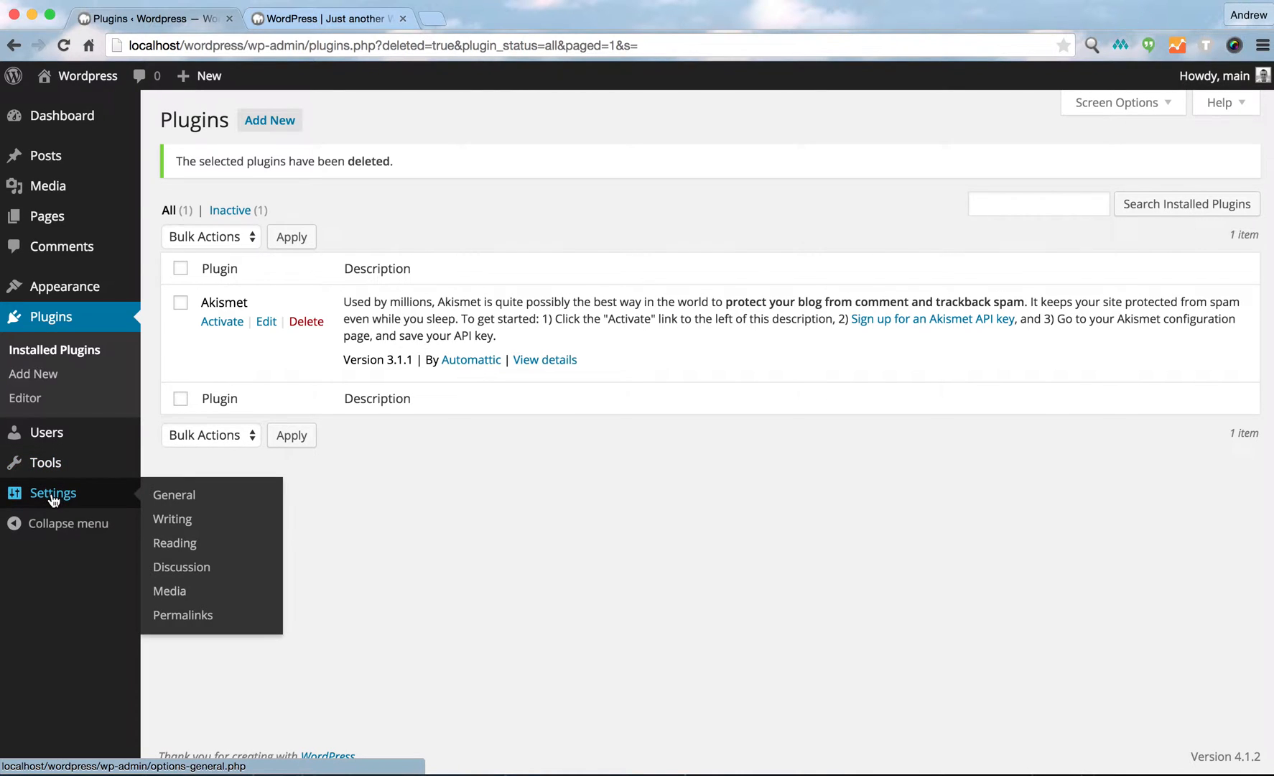
pyautogui.click(157, 496)
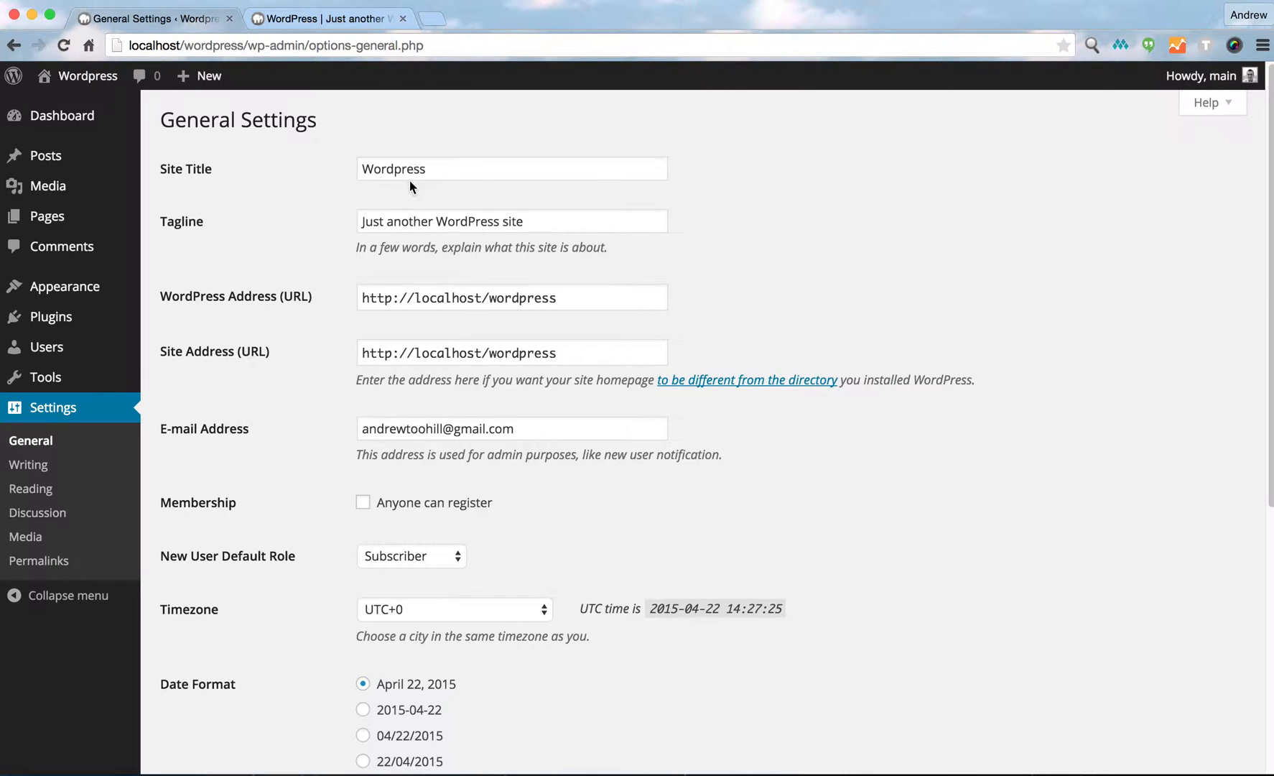
pyautogui.click(308, 20)
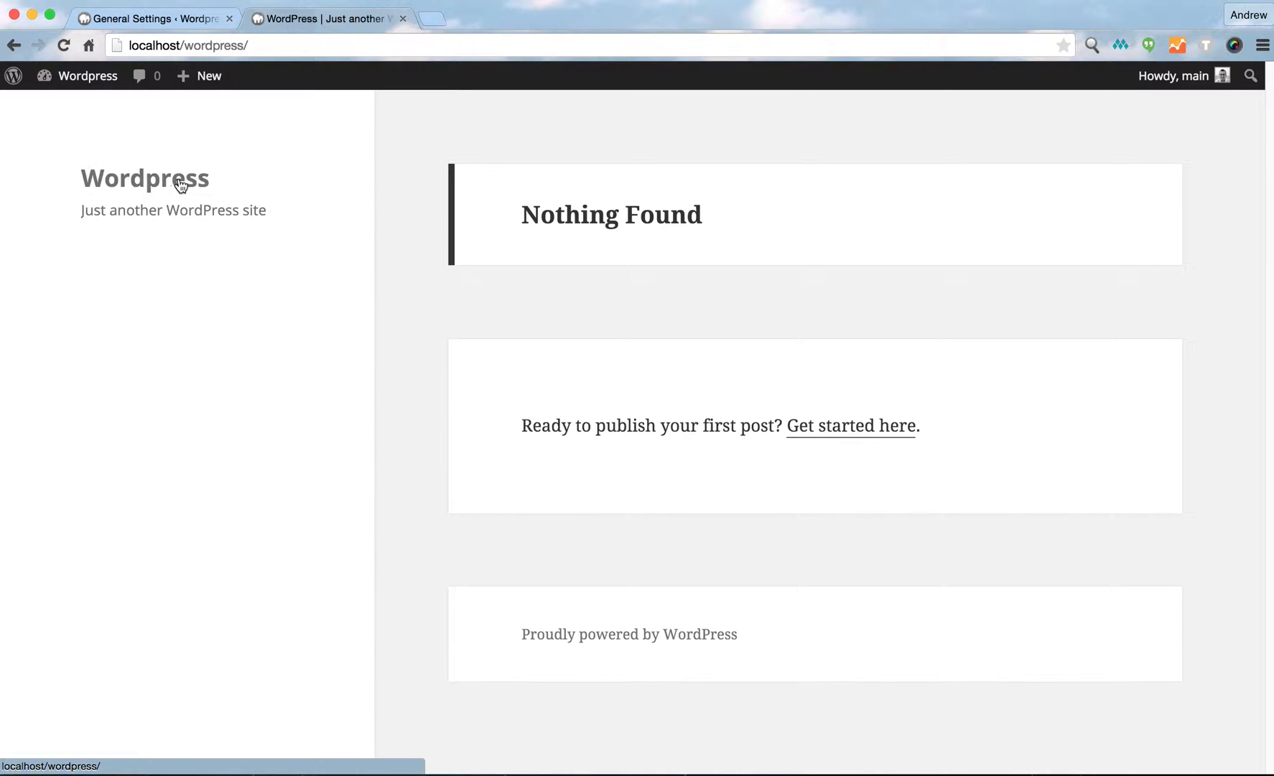
pyautogui.click(163, 22)
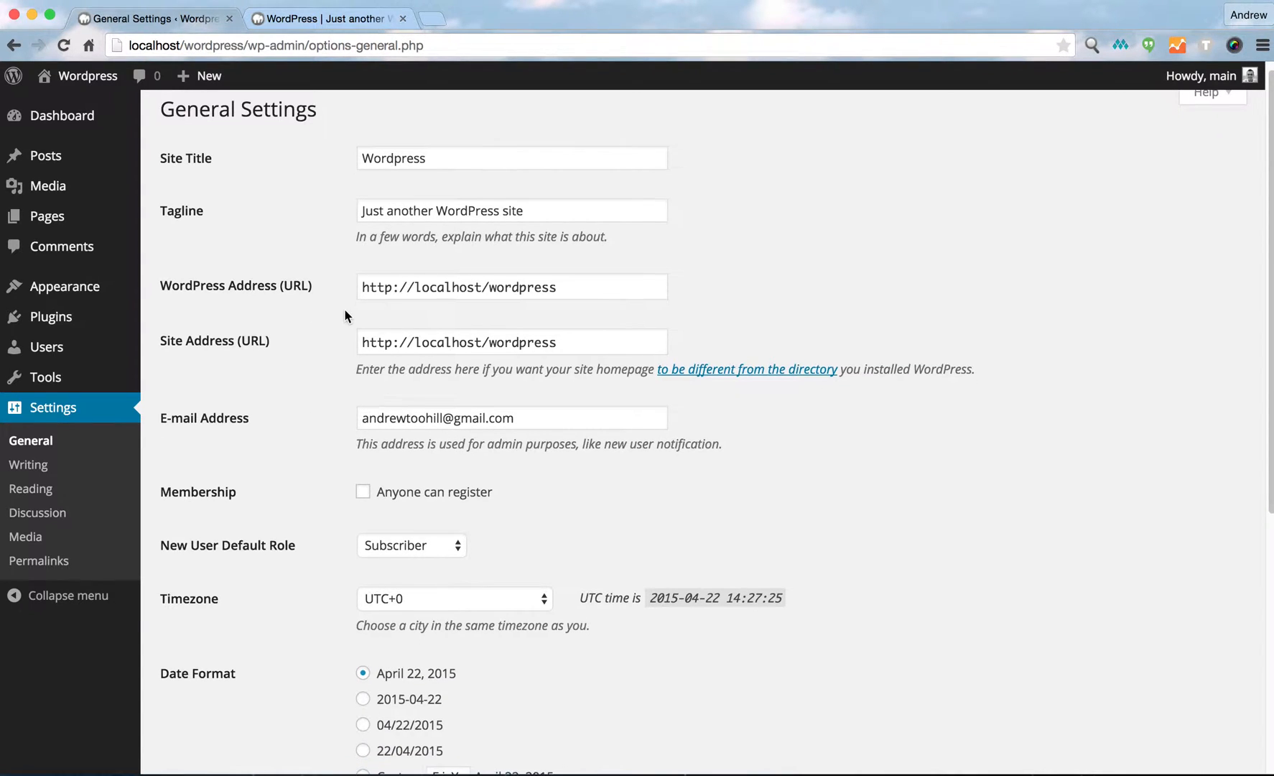
# Scroll through the General Settings options down to the save button.
pyautogui.scroll(-1, 341, 310)
pyautogui.scroll(-1, 332, 415)
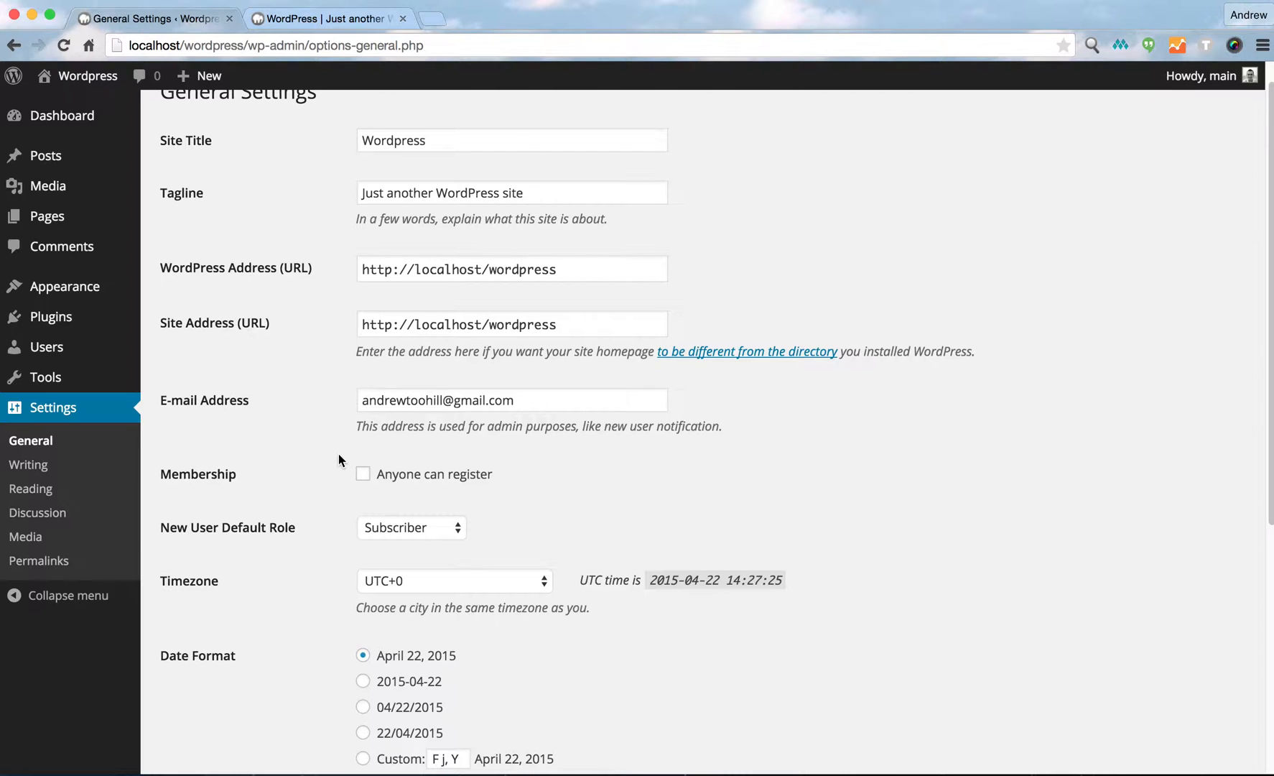
pyautogui.scroll(-2, 338, 454)
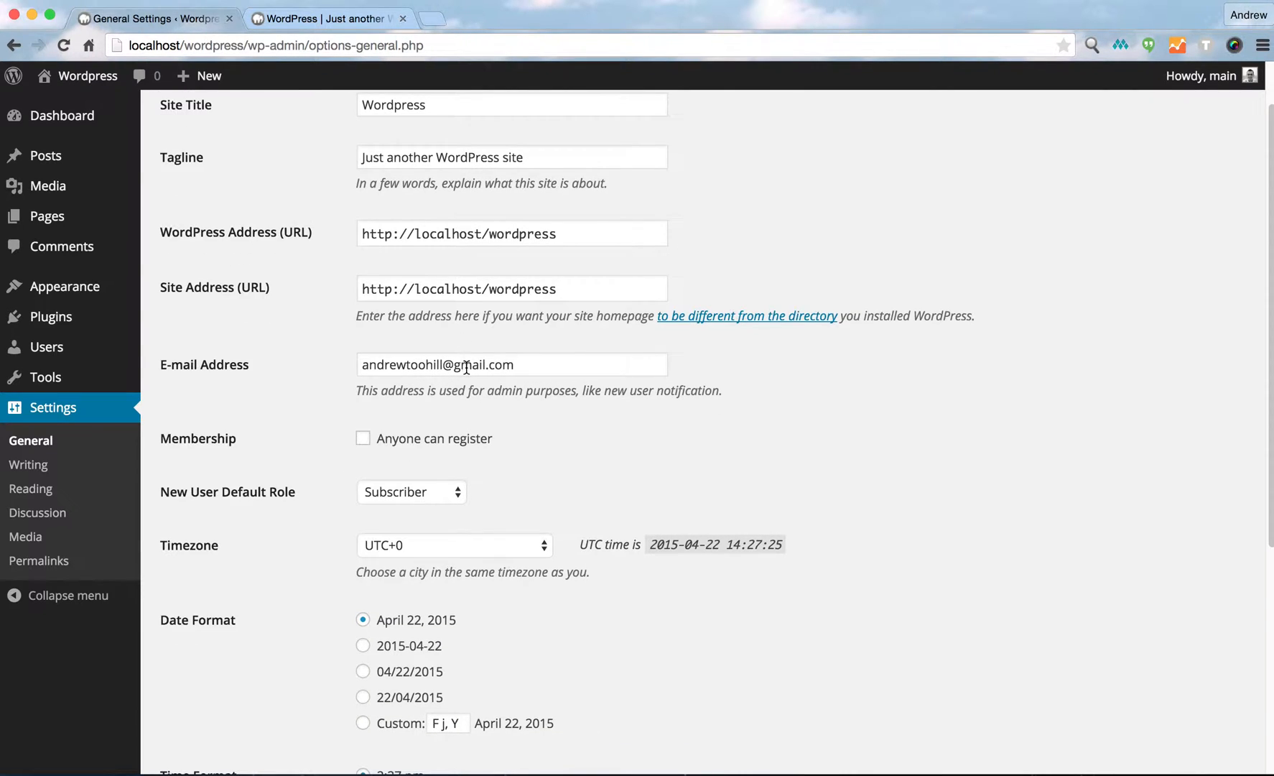
pyautogui.scroll(-5, 332, 433)
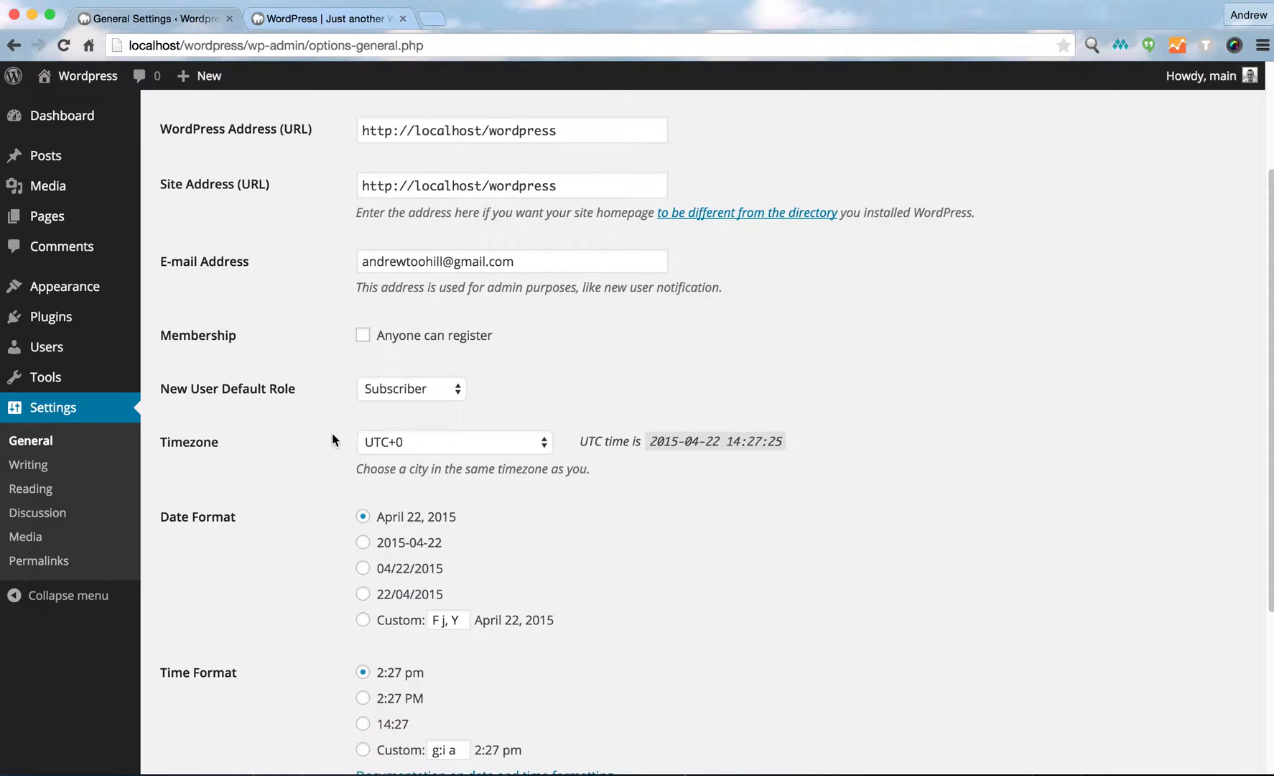
pyautogui.scroll(-4, 332, 432)
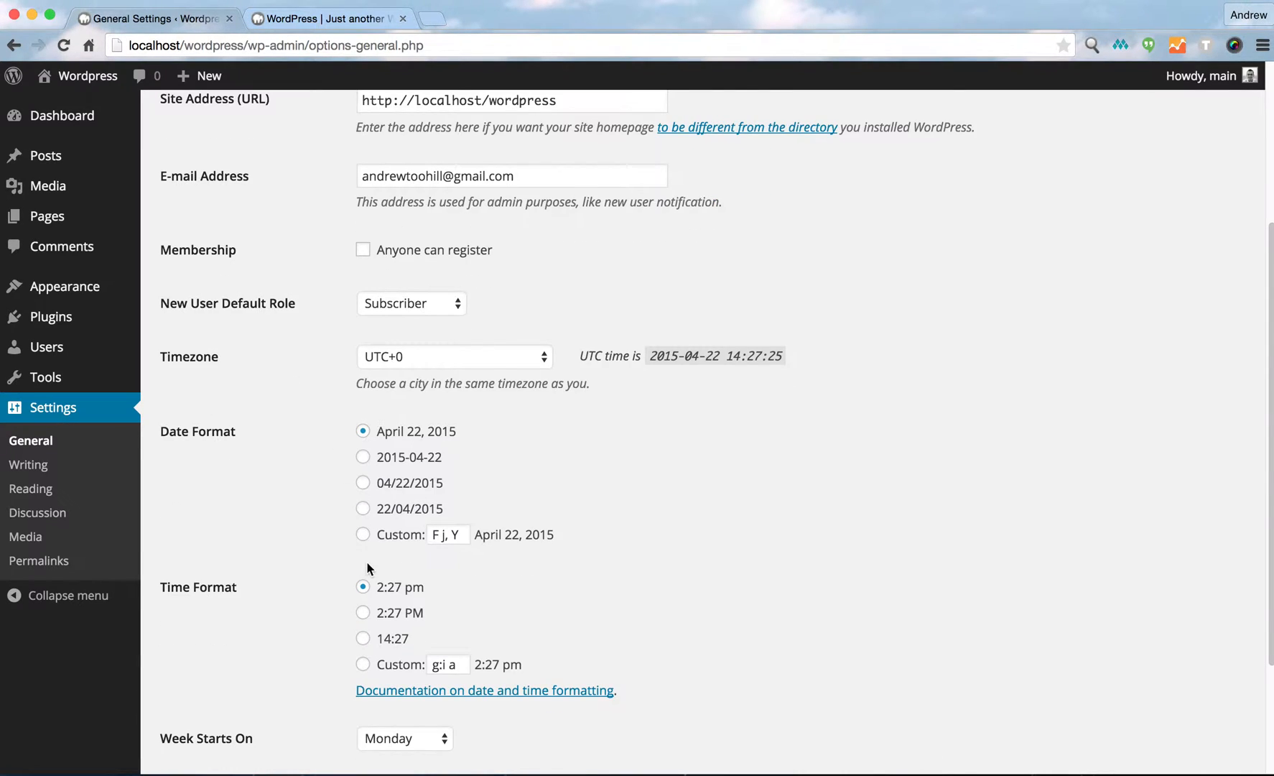
pyautogui.scroll(-4, 366, 562)
pyautogui.scroll(-3, 308, 614)
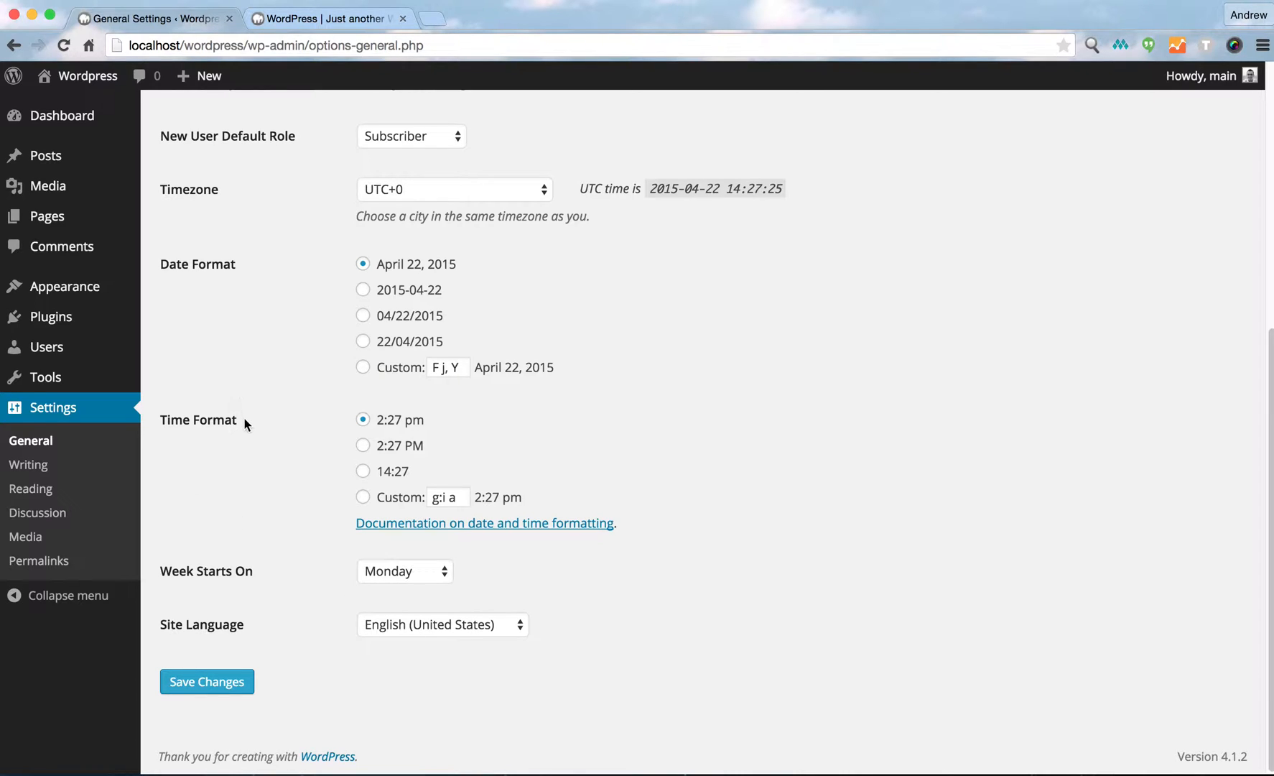
# Open the Writing Settings page and scroll through its options.
pyautogui.click(29, 465)
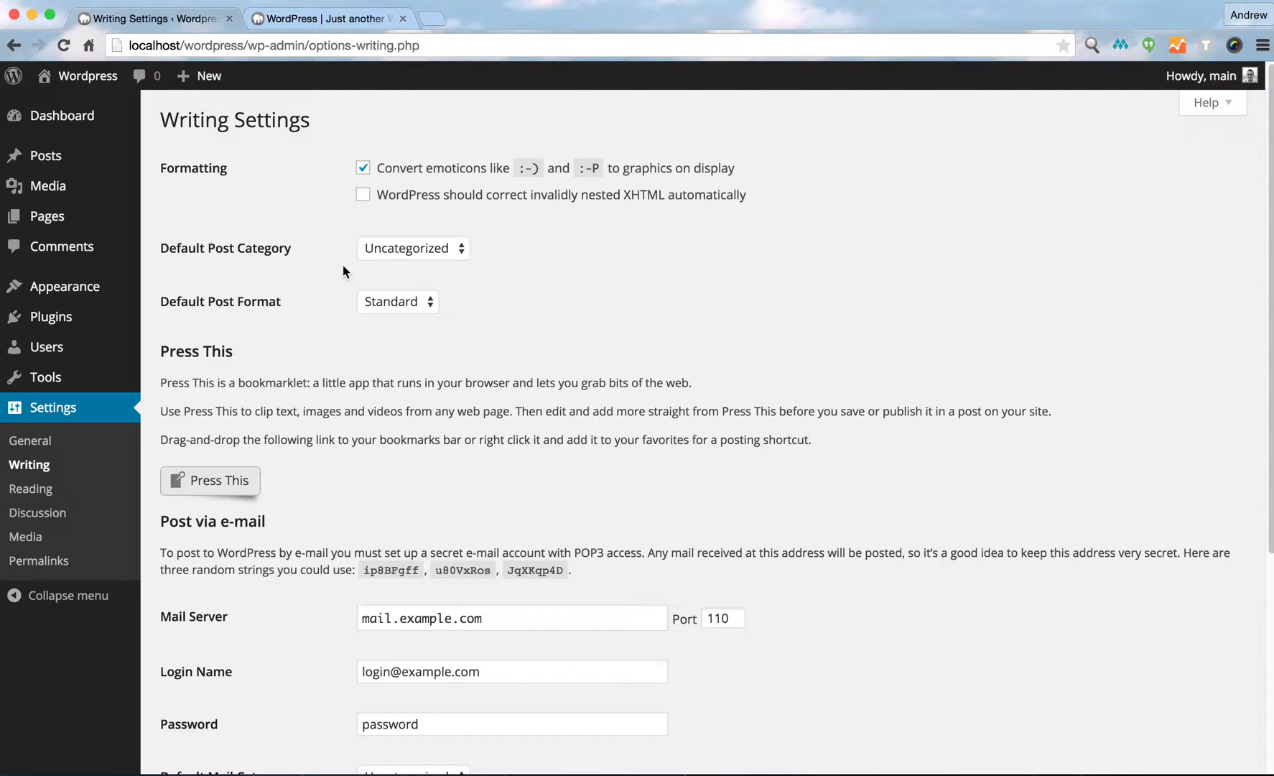
pyautogui.scroll(-10, 285, 374)
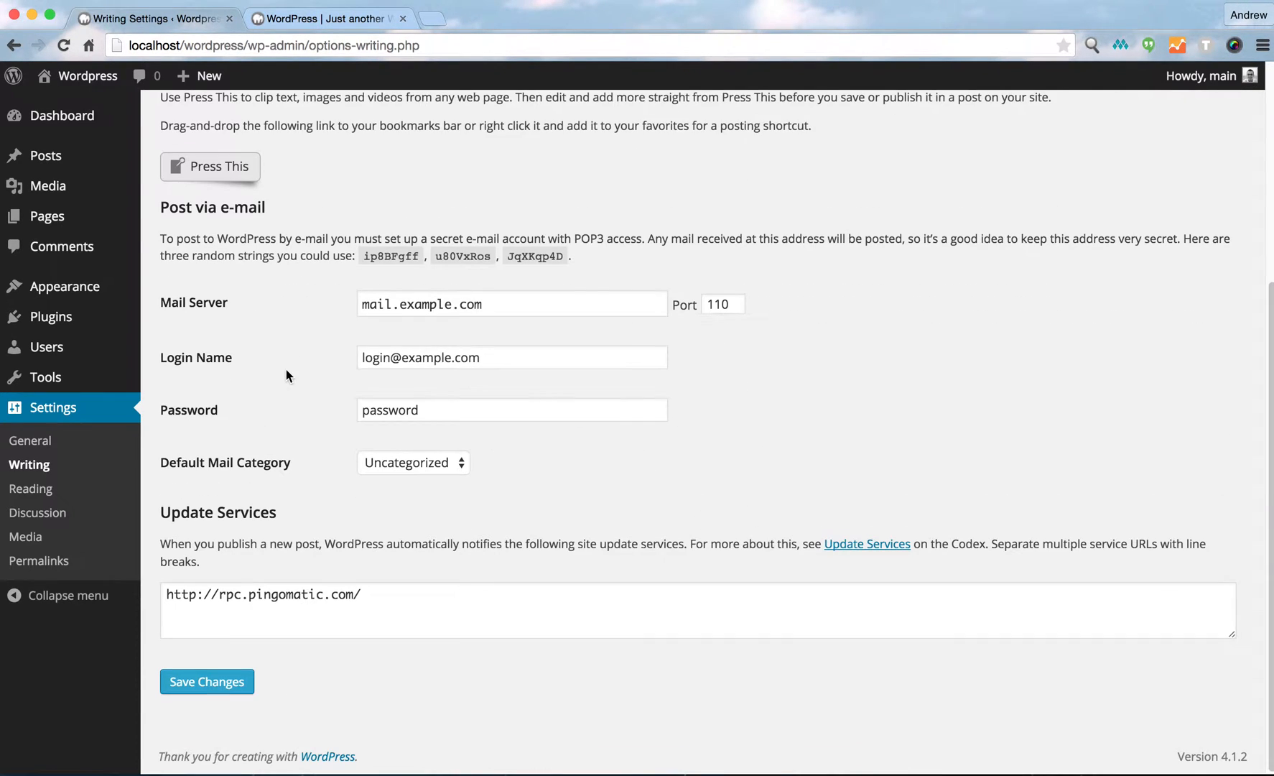
pyautogui.scroll(10, 288, 370)
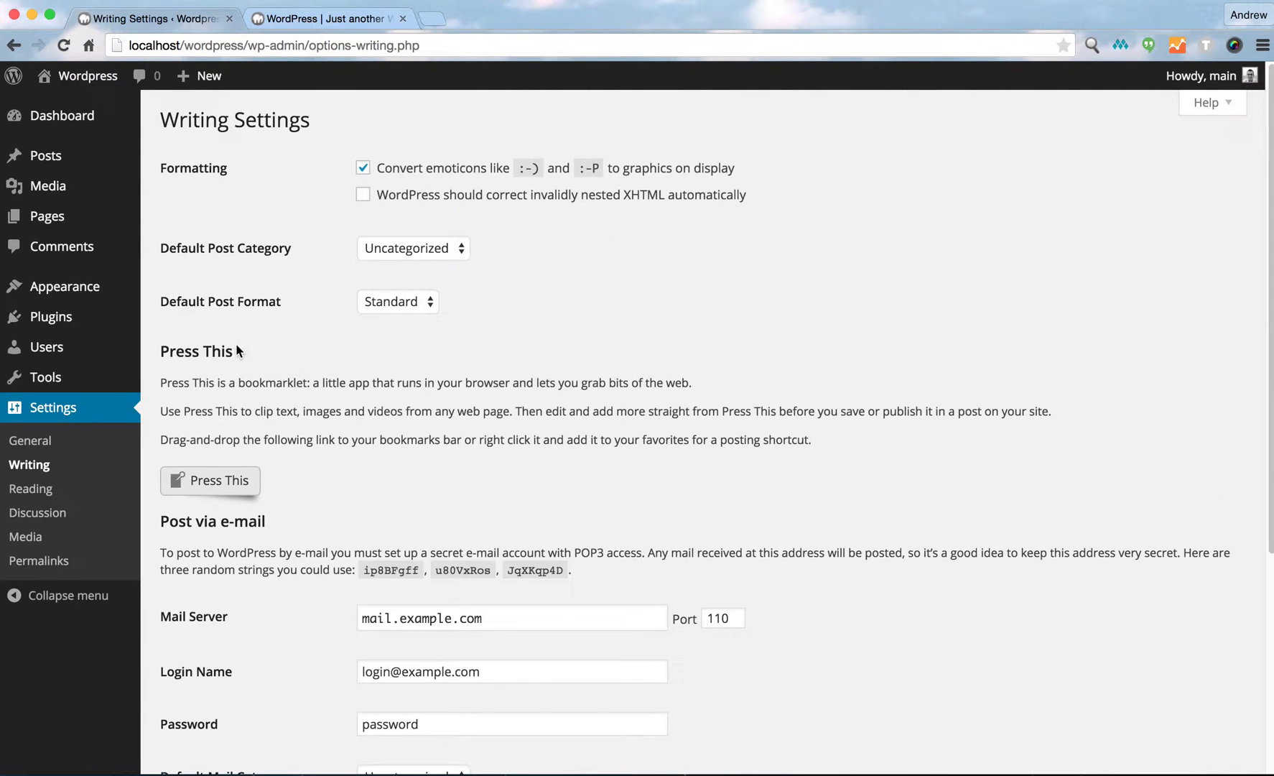
# Open the Reading Settings, enable discouraging search engines from indexing the site, and save the changes.
pyautogui.click(33, 489)
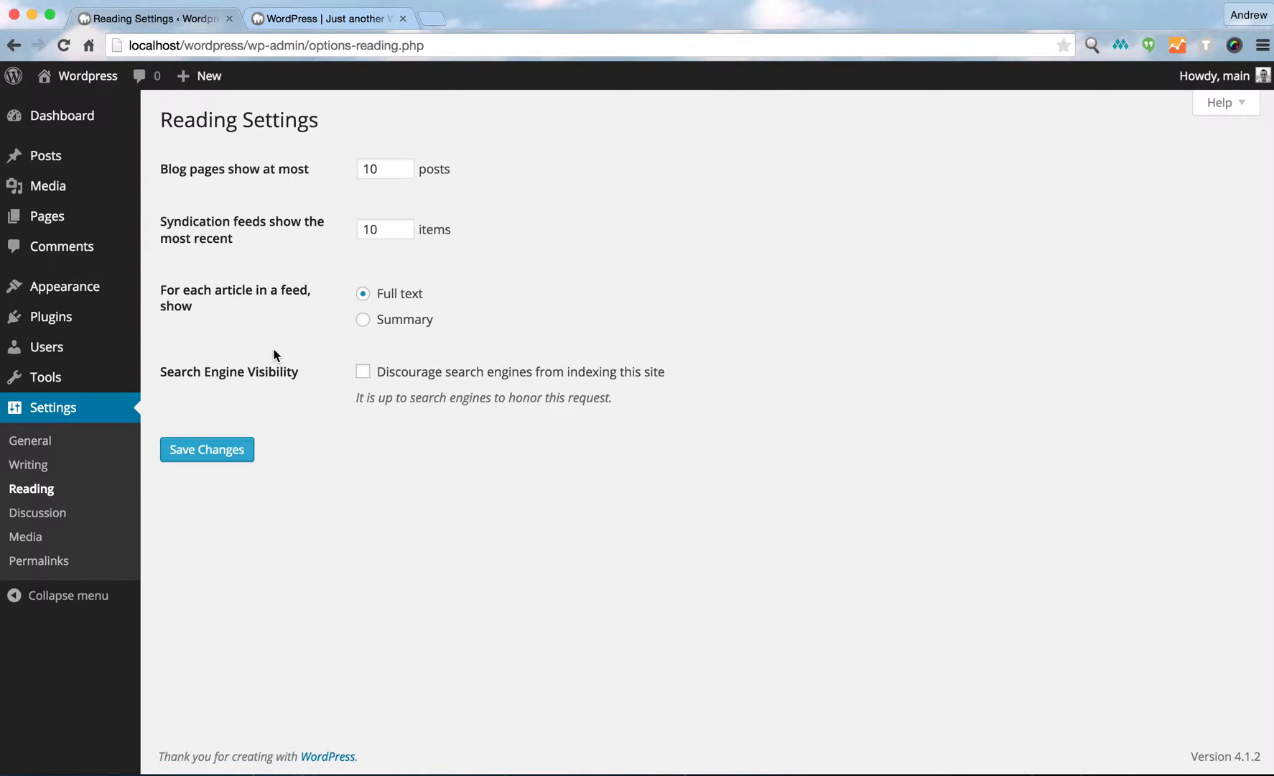
pyautogui.click(364, 372)
pyautogui.click(216, 454)
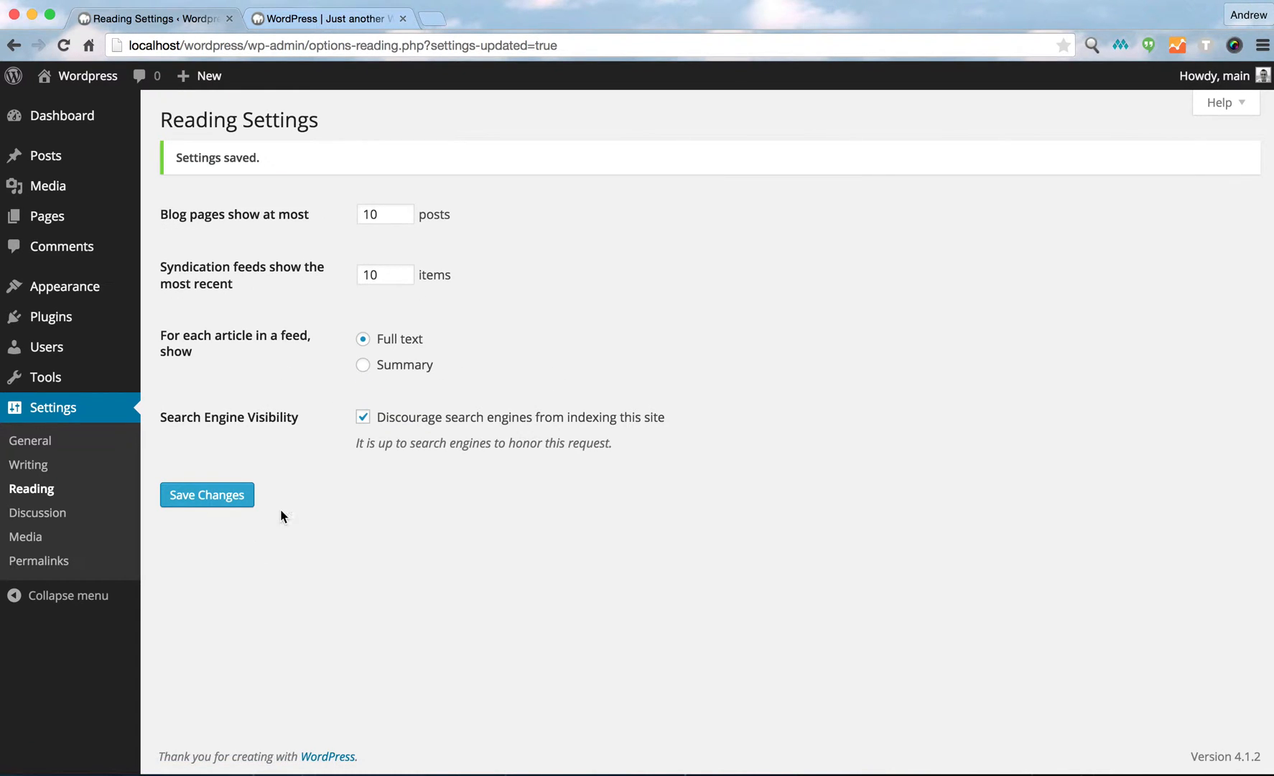
# In Discussion Settings, turn off new-article comments, name and e-mail requirement, e-mail notifications and prior-approval requirement, then save.
pyautogui.click(38, 514)
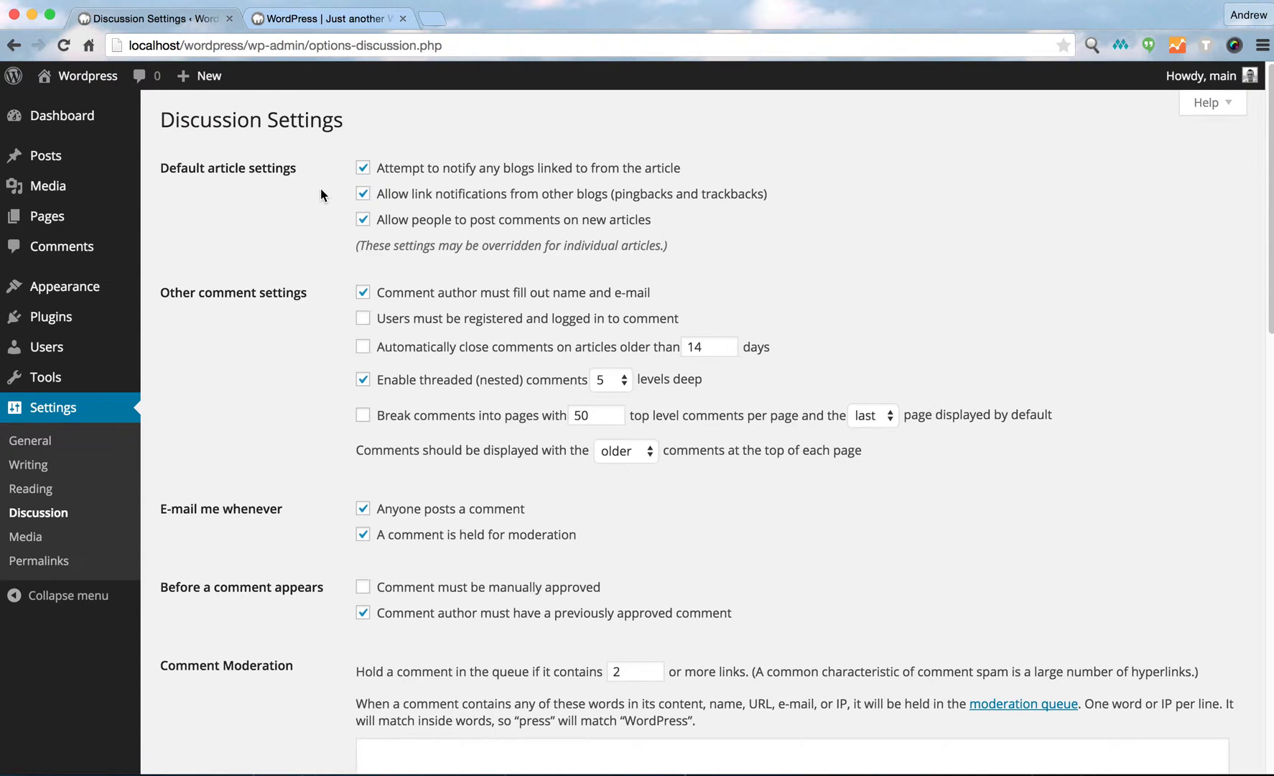
pyautogui.click(361, 221)
pyautogui.click(362, 292)
pyautogui.click(363, 510)
pyautogui.click(363, 535)
pyautogui.click(363, 613)
pyautogui.scroll(-5, 305, 378)
pyautogui.scroll(5, 304, 378)
pyautogui.scroll(-15, 283, 325)
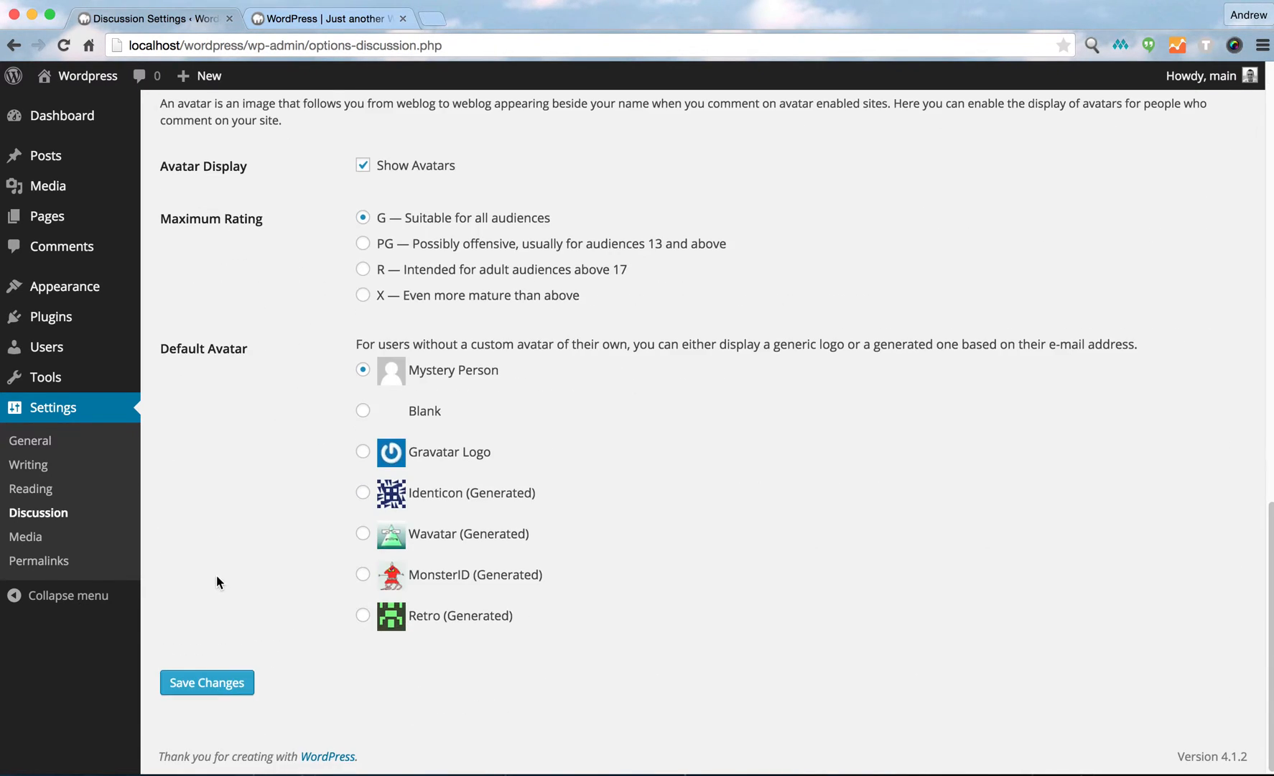
pyautogui.click(207, 684)
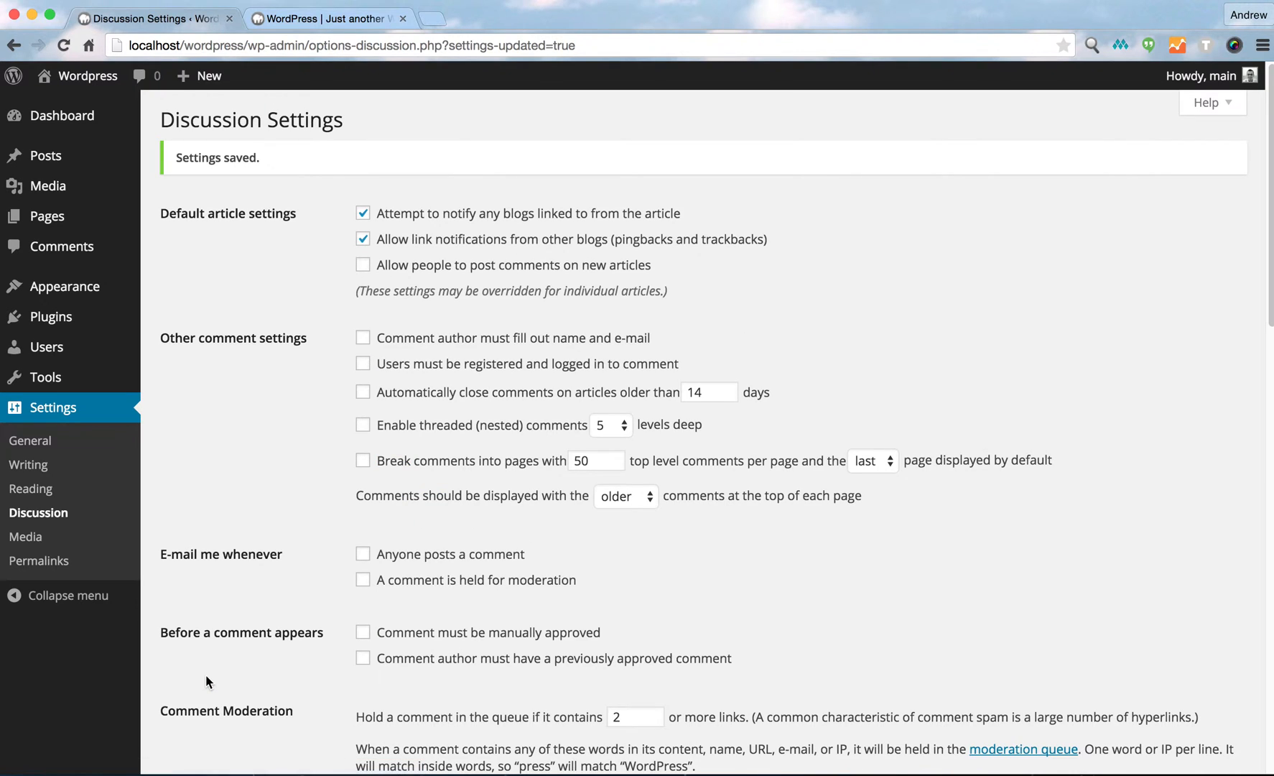
# Open the Media and Permalinks settings pages, then the Pages list.
pyautogui.click(24, 540)
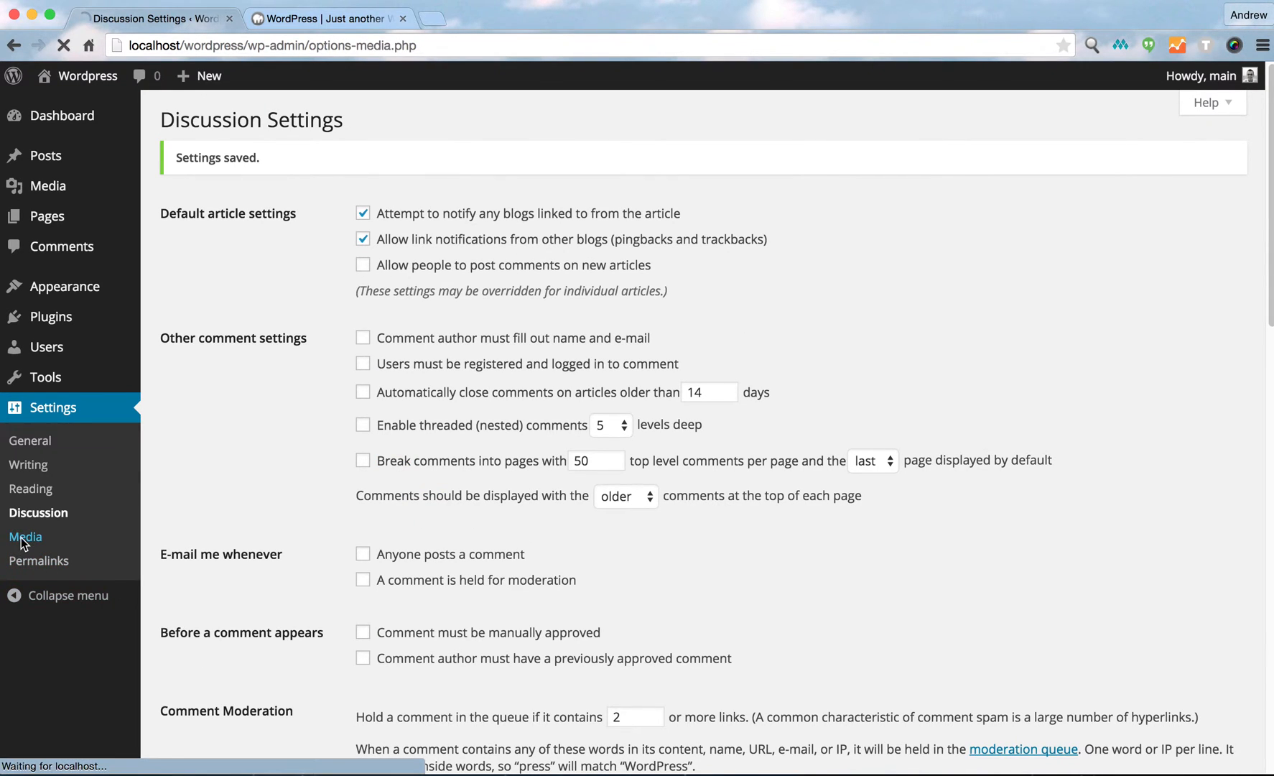
pyautogui.click(35, 564)
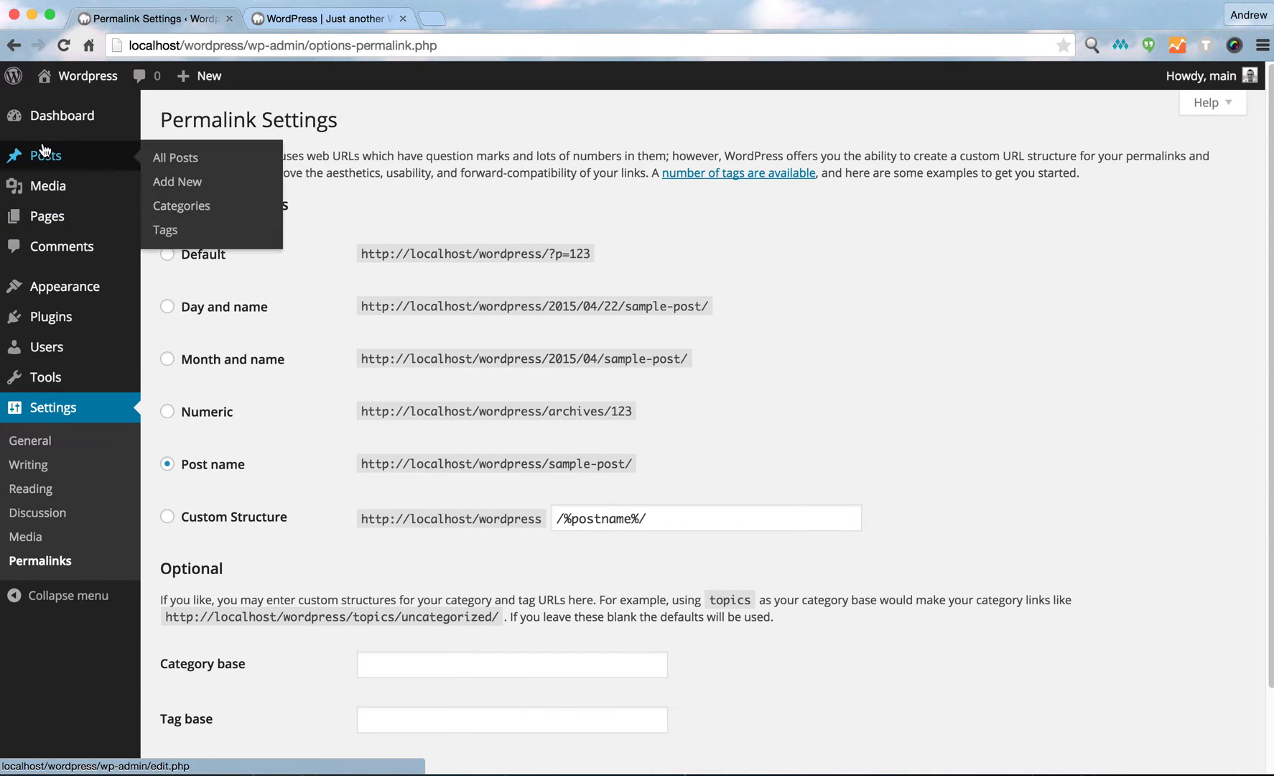
pyautogui.click(165, 217)
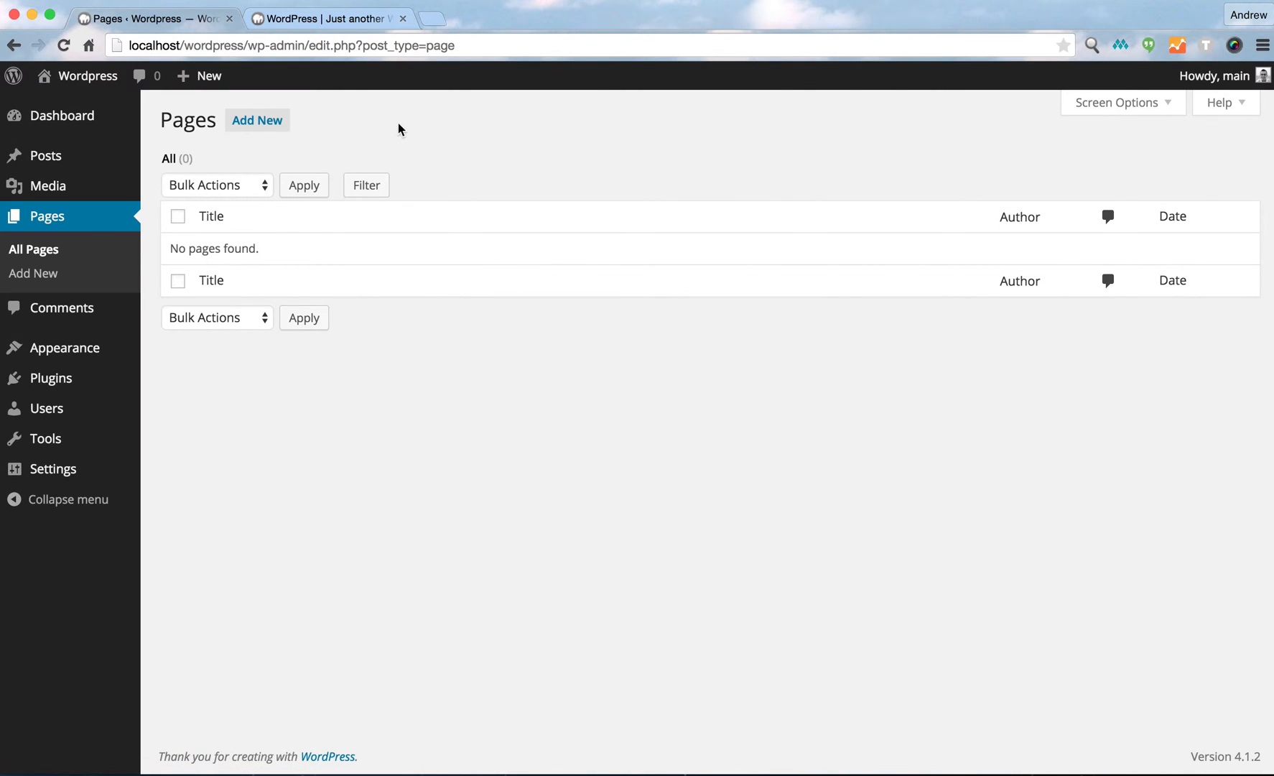
# Check the site's front page in the front-end tab and return to the admin tab.
pyautogui.click(309, 21)
pyautogui.moveTo(520, 216); pyautogui.dragTo(712, 212)
pyautogui.click(463, 225)
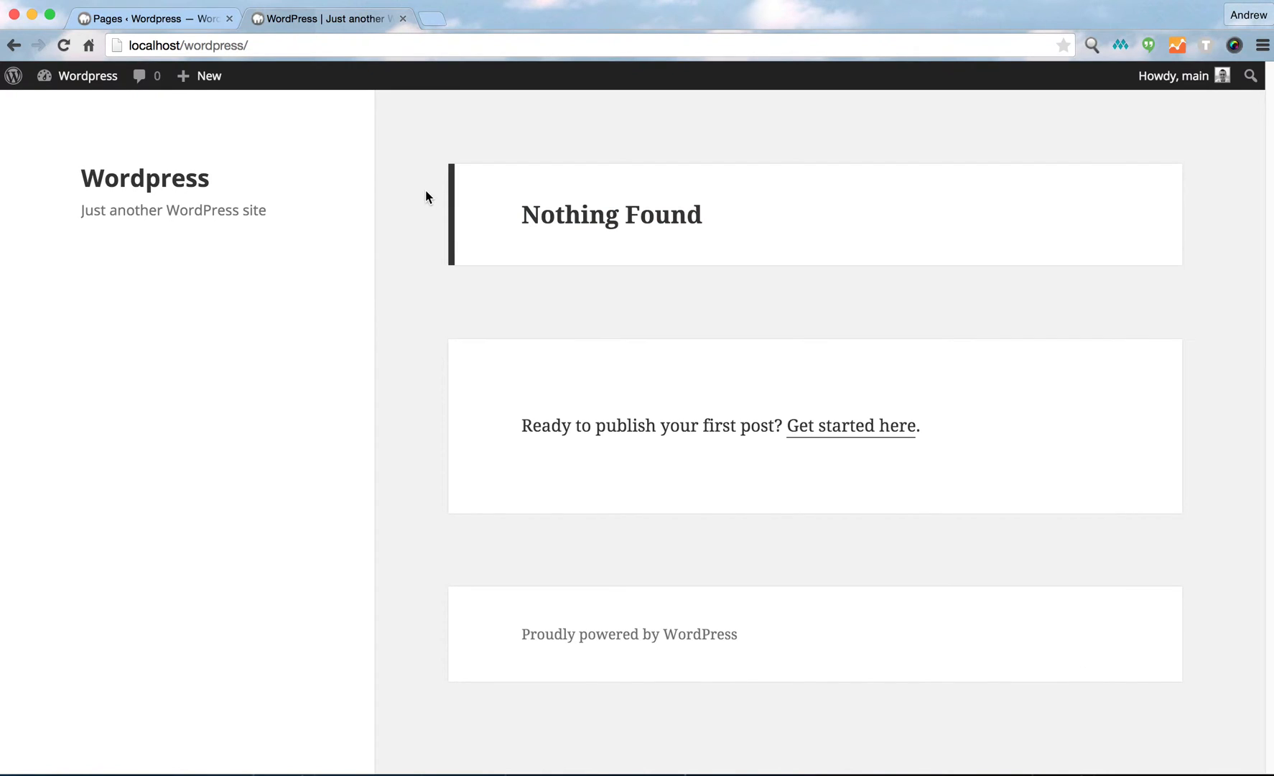
pyautogui.click(165, 19)
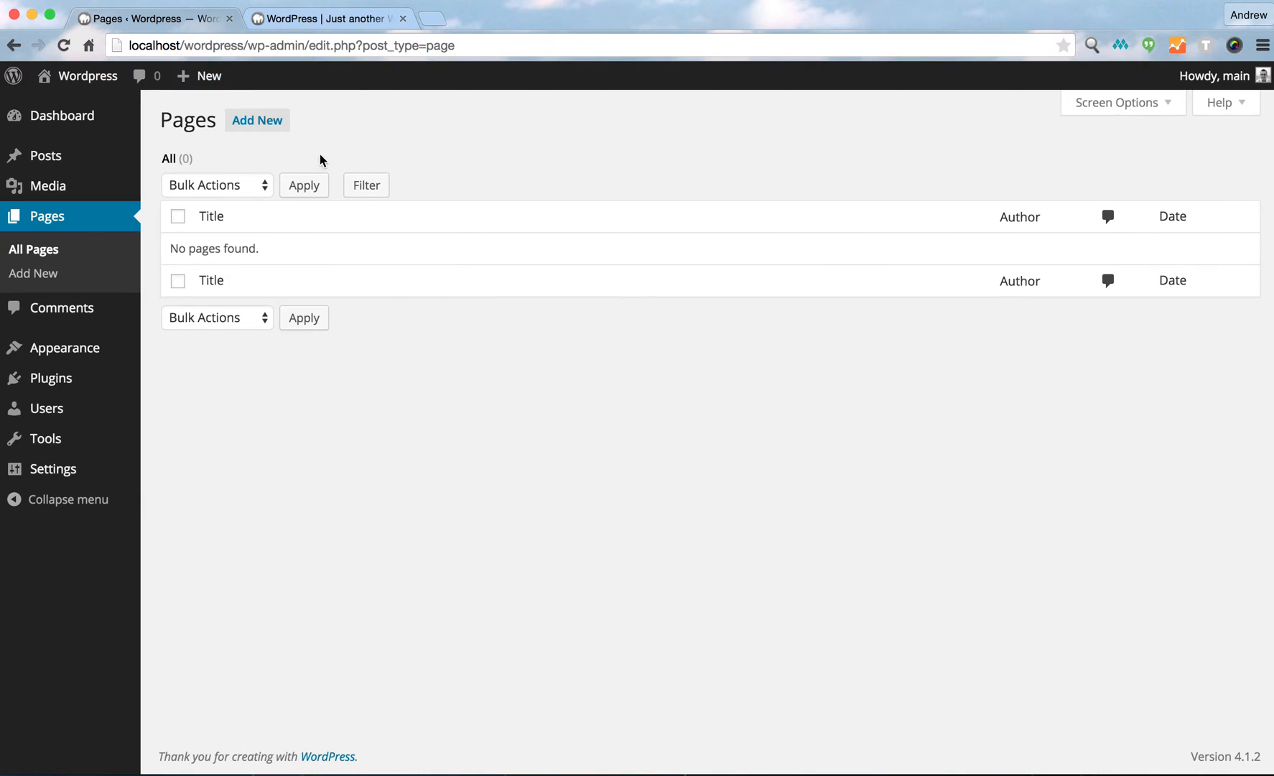
# Create and publish a new page titled Home with the text "this is our homepage".
pyautogui.click(255, 119)
pyautogui.write('Home')
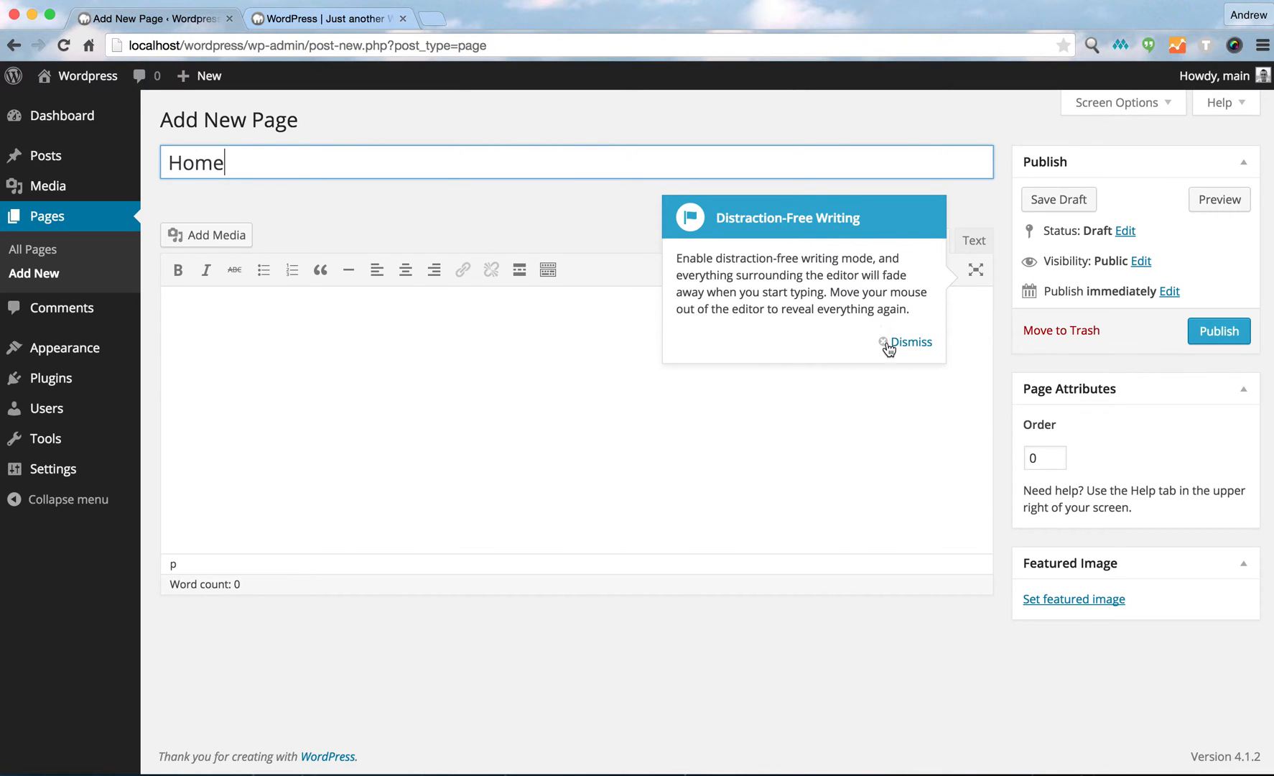
pyautogui.click(889, 348)
pyautogui.click(252, 340)
pyautogui.write('this is our homepage')
pyautogui.click(1206, 337)
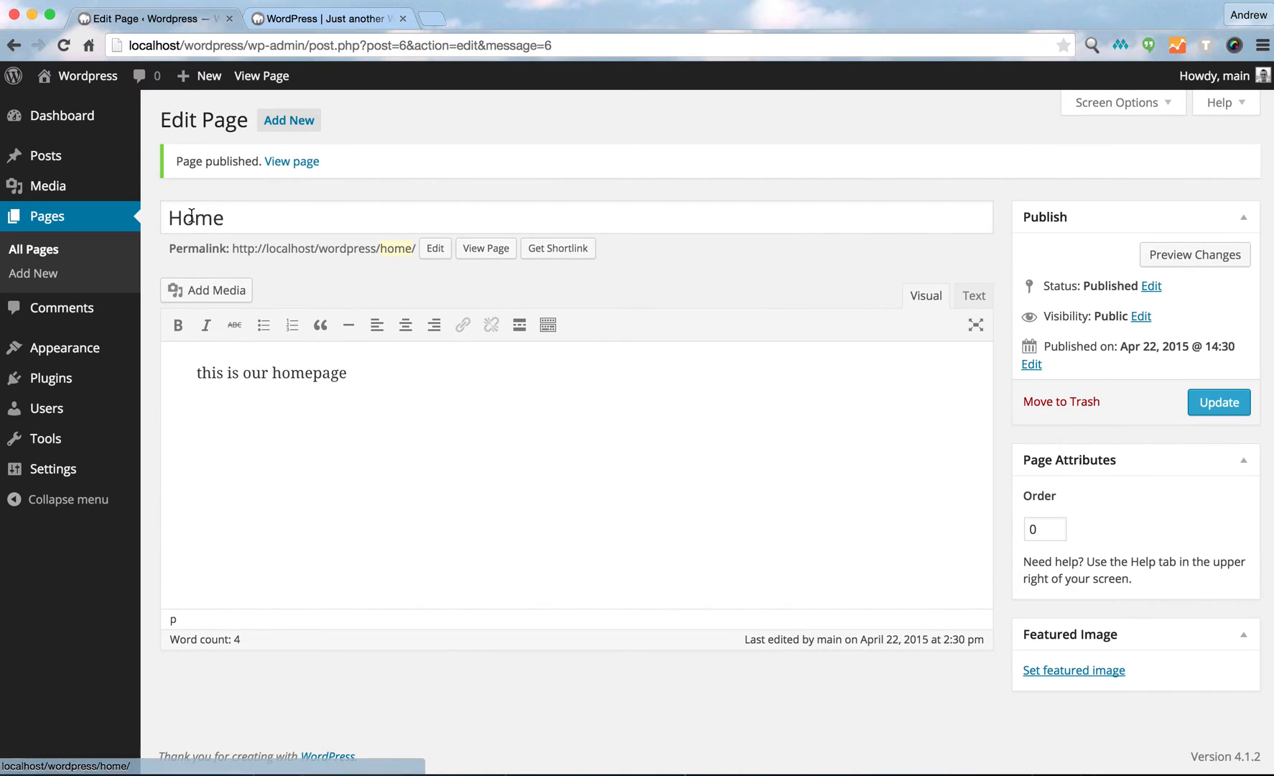
# In Reading Settings, set the front page to display the static page Home and save.
pyautogui.moveTo(65, 469)
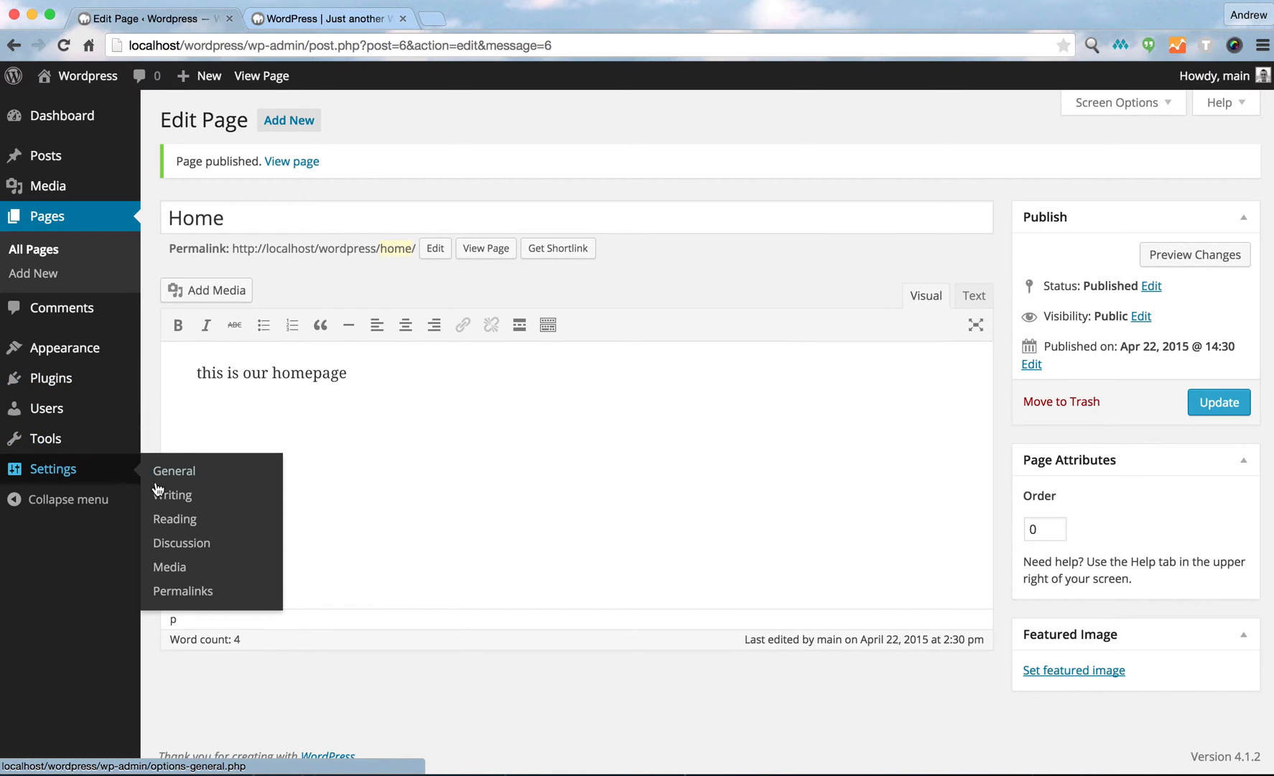
pyautogui.click(172, 518)
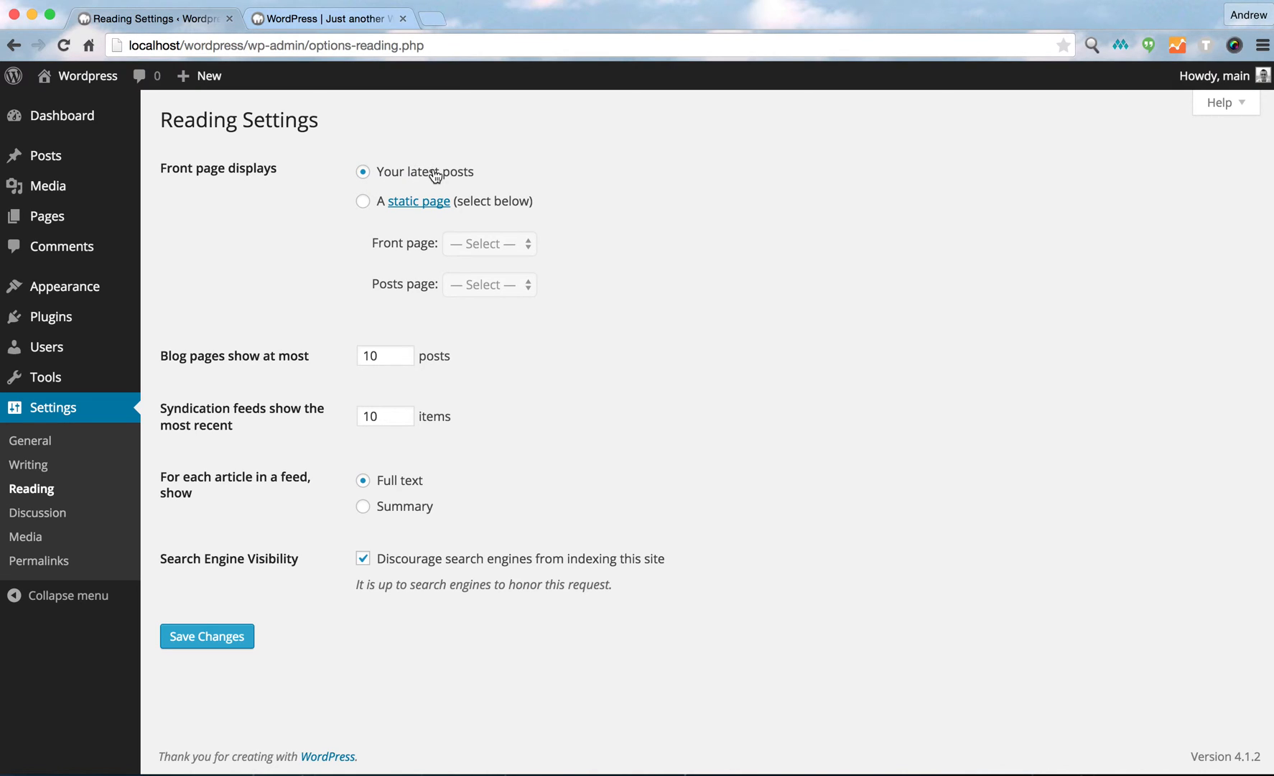
pyautogui.click(364, 204)
pyautogui.click(464, 243)
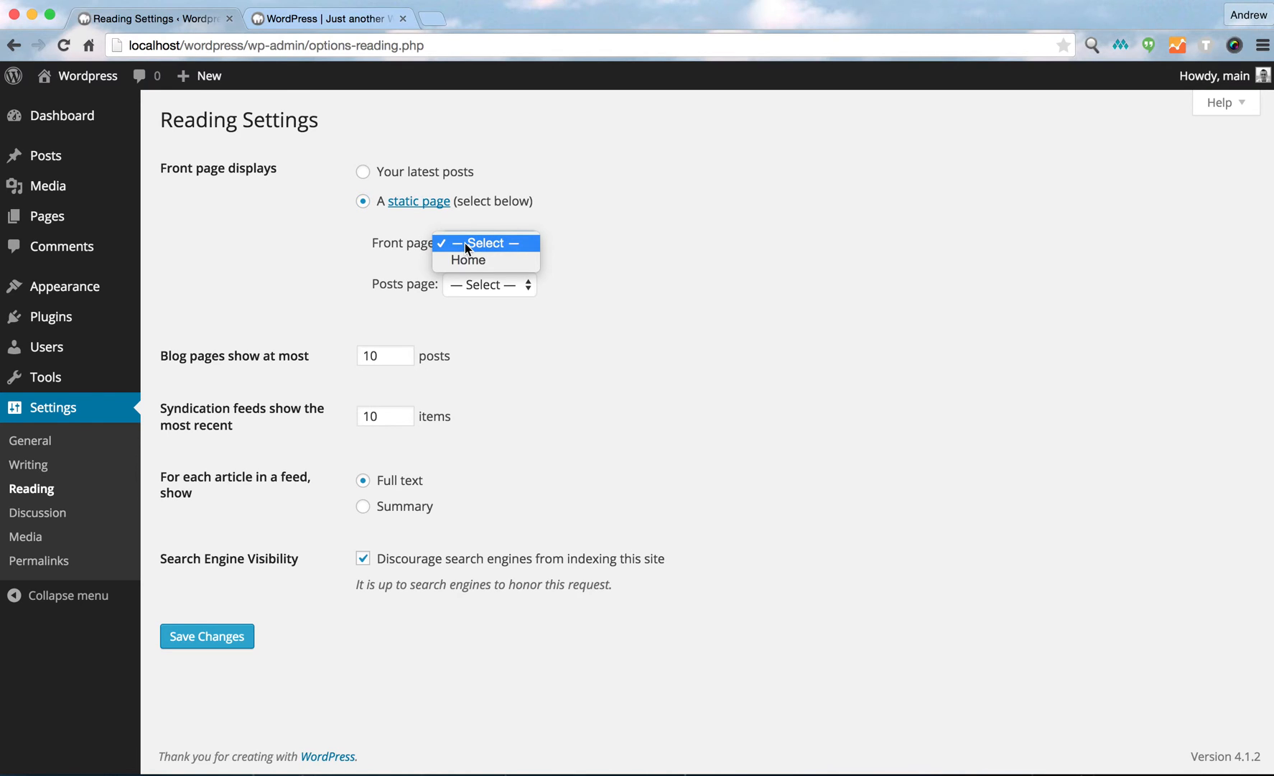
pyautogui.click(467, 259)
pyautogui.click(244, 637)
# Reload the front-end tab to view the new home page, then return to the admin tab.
pyautogui.click(299, 16)
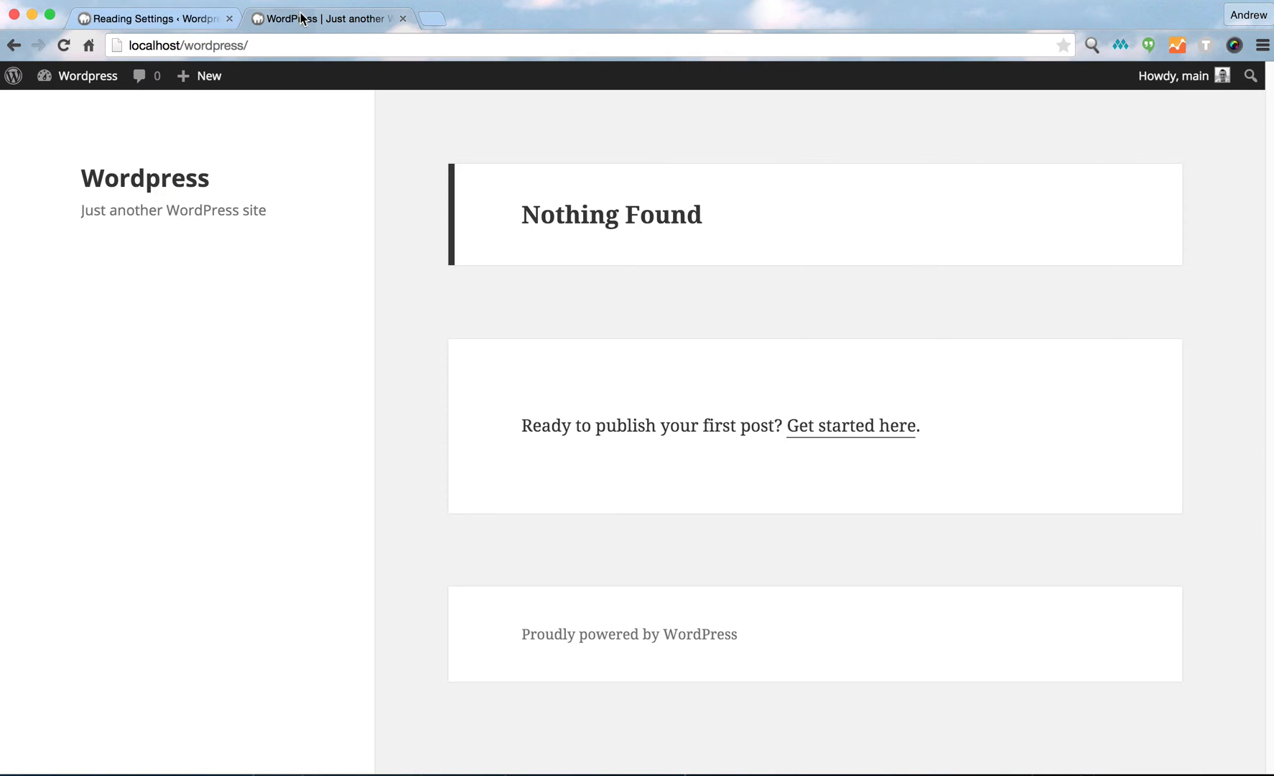
pyautogui.click(64, 44)
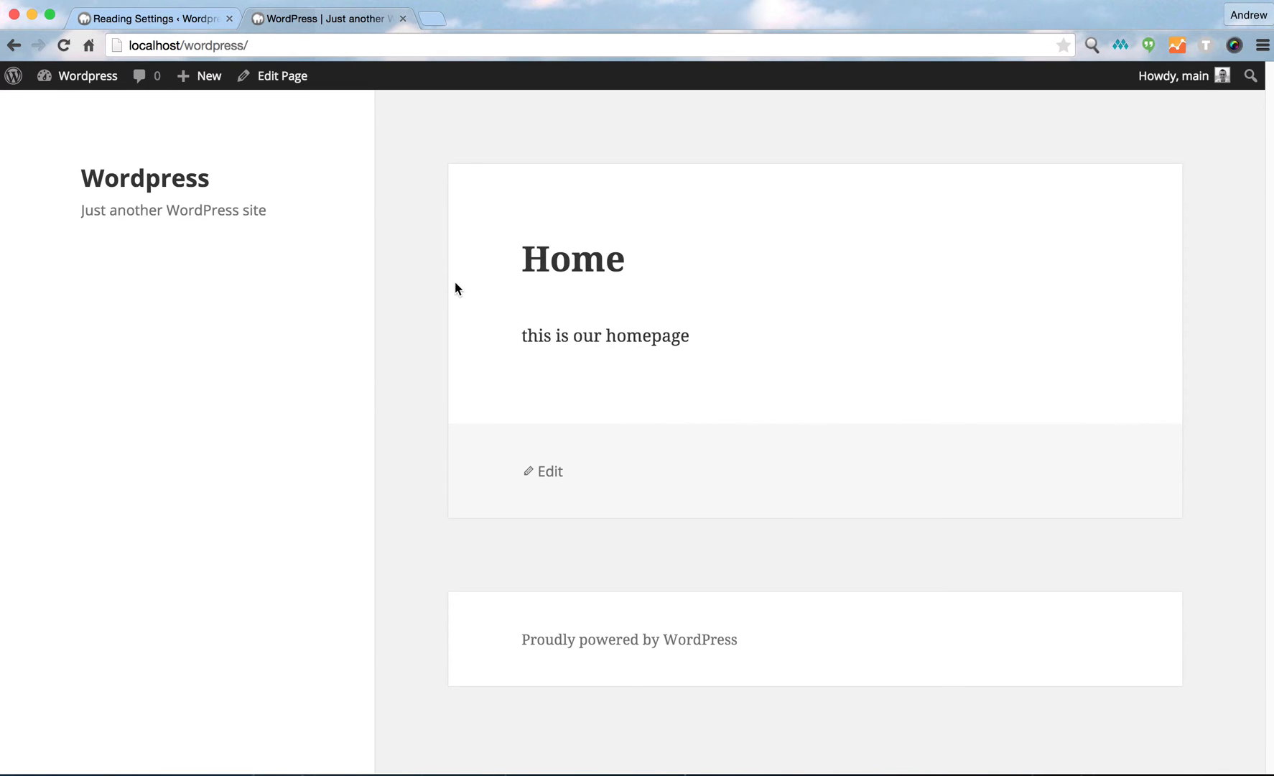
pyautogui.click(162, 19)
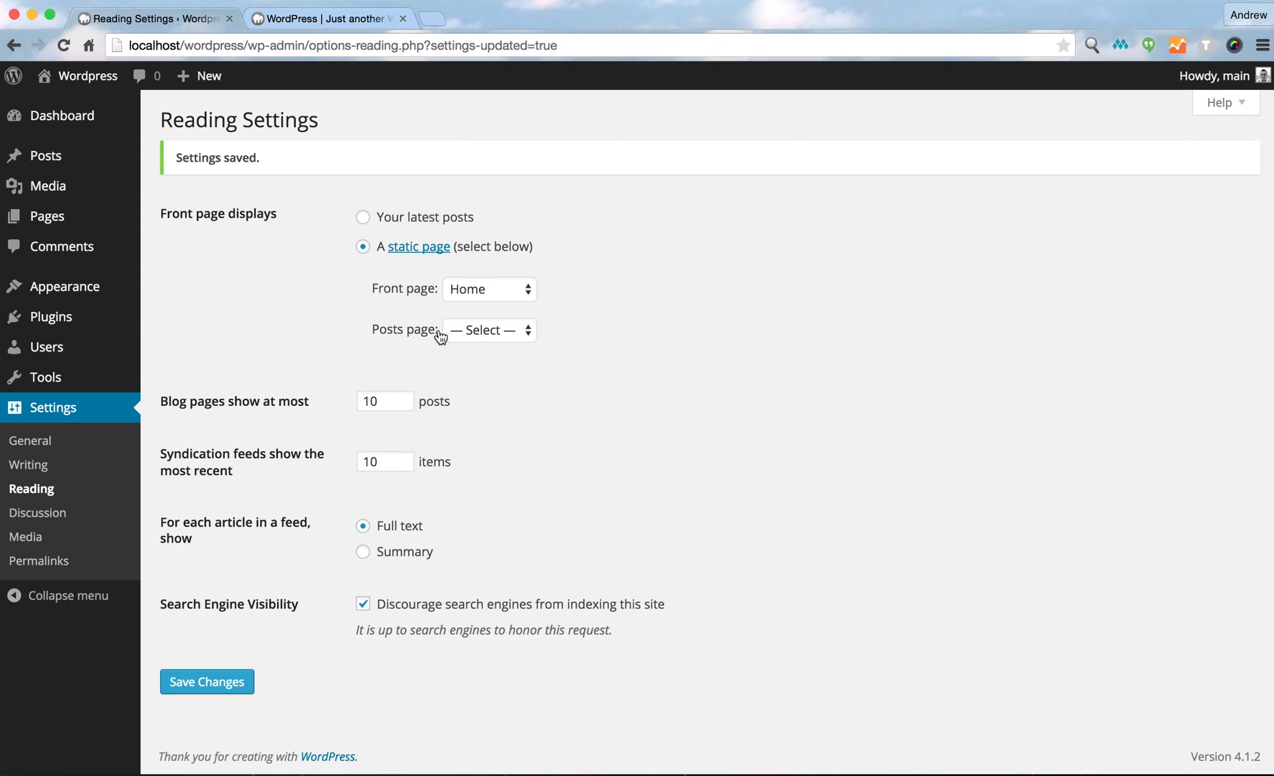
pyautogui.click(470, 331)
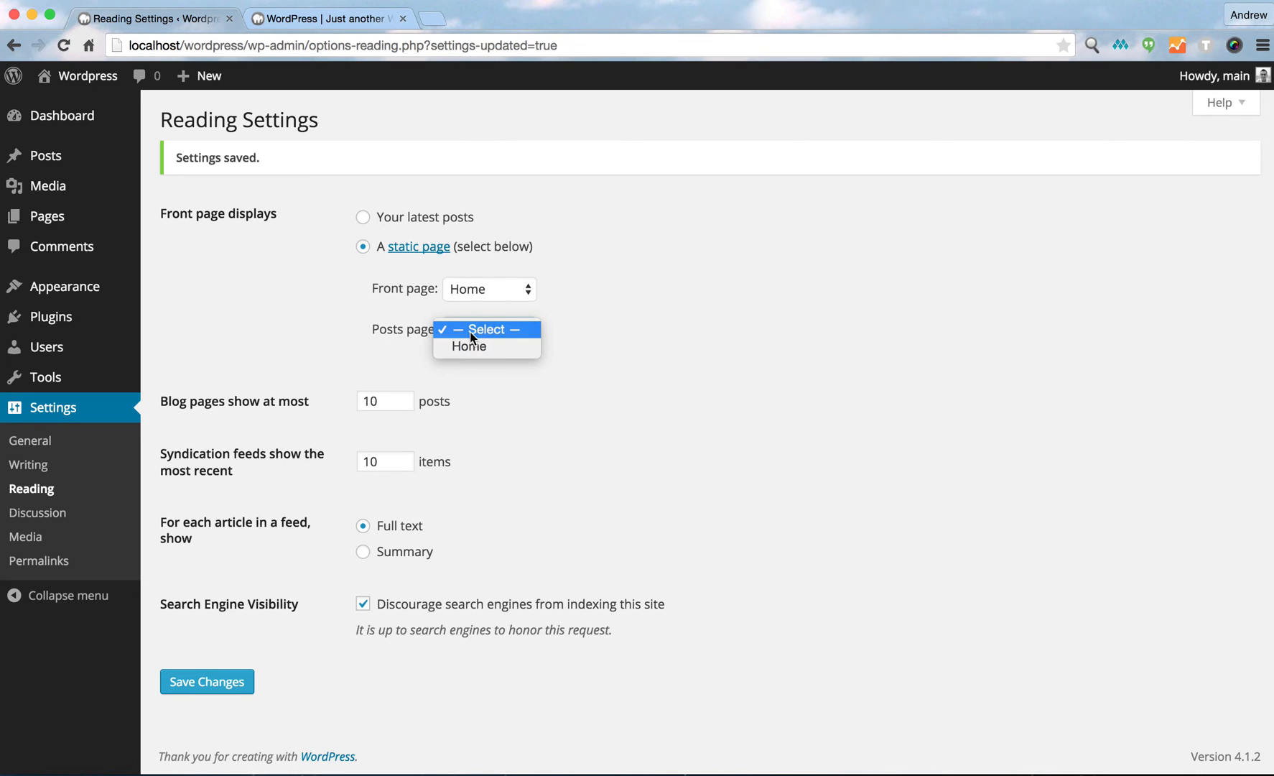
pyautogui.click(583, 330)
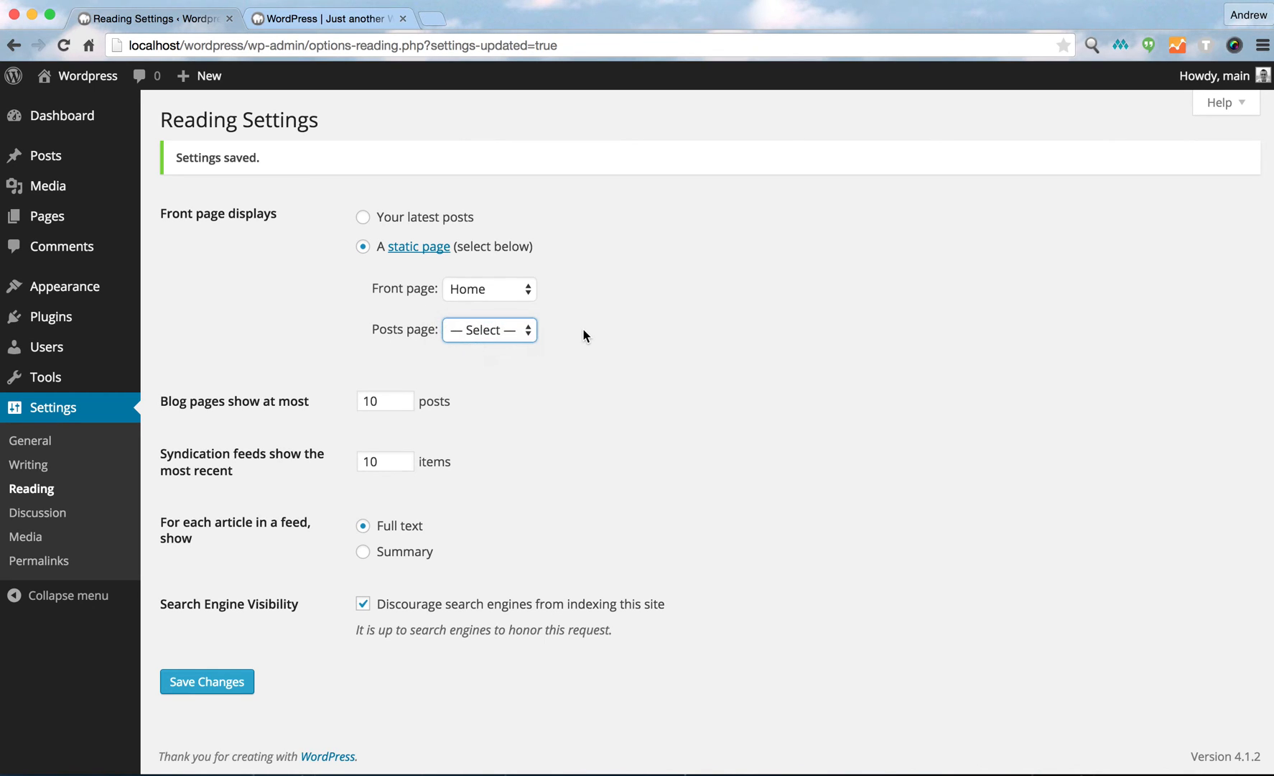
pyautogui.click(232, 281)
# Open the Posts list and then the Dashboard.
pyautogui.moveTo(44, 155)
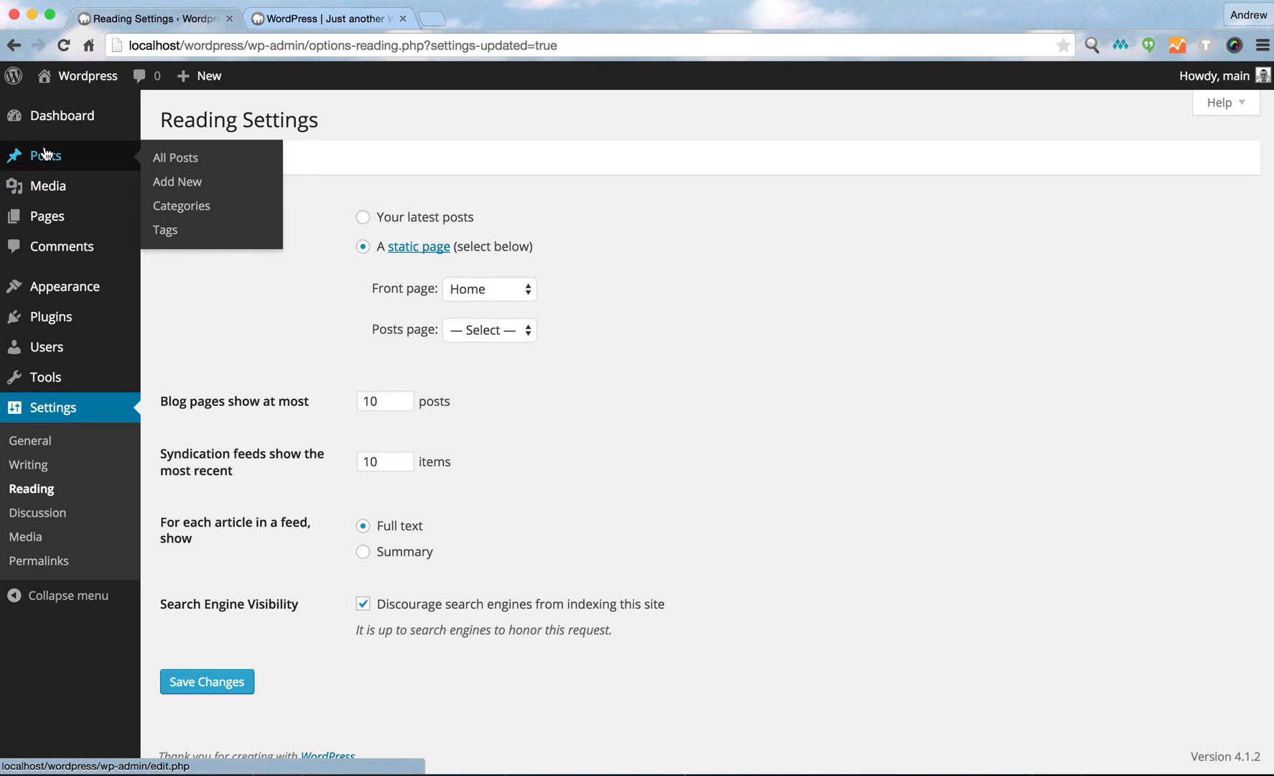
pyautogui.click(172, 158)
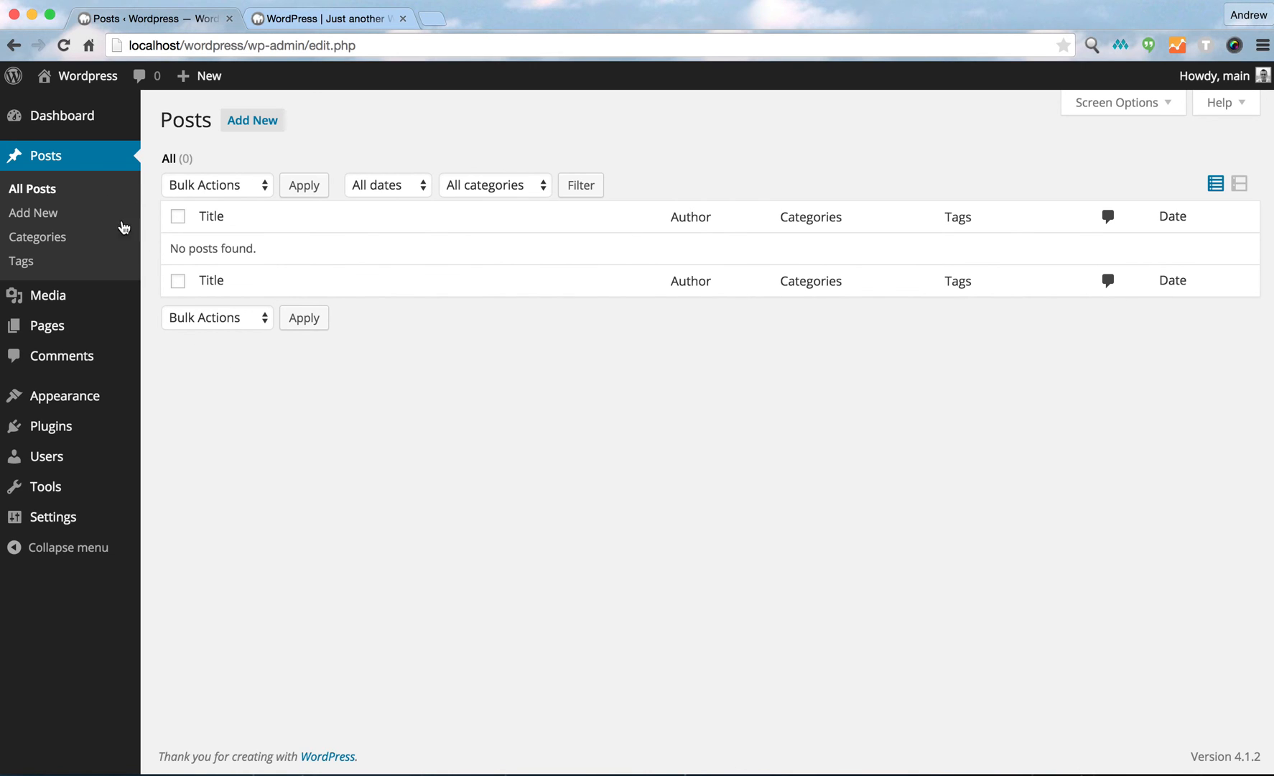
pyautogui.moveTo(63, 126)
pyautogui.click(158, 122)
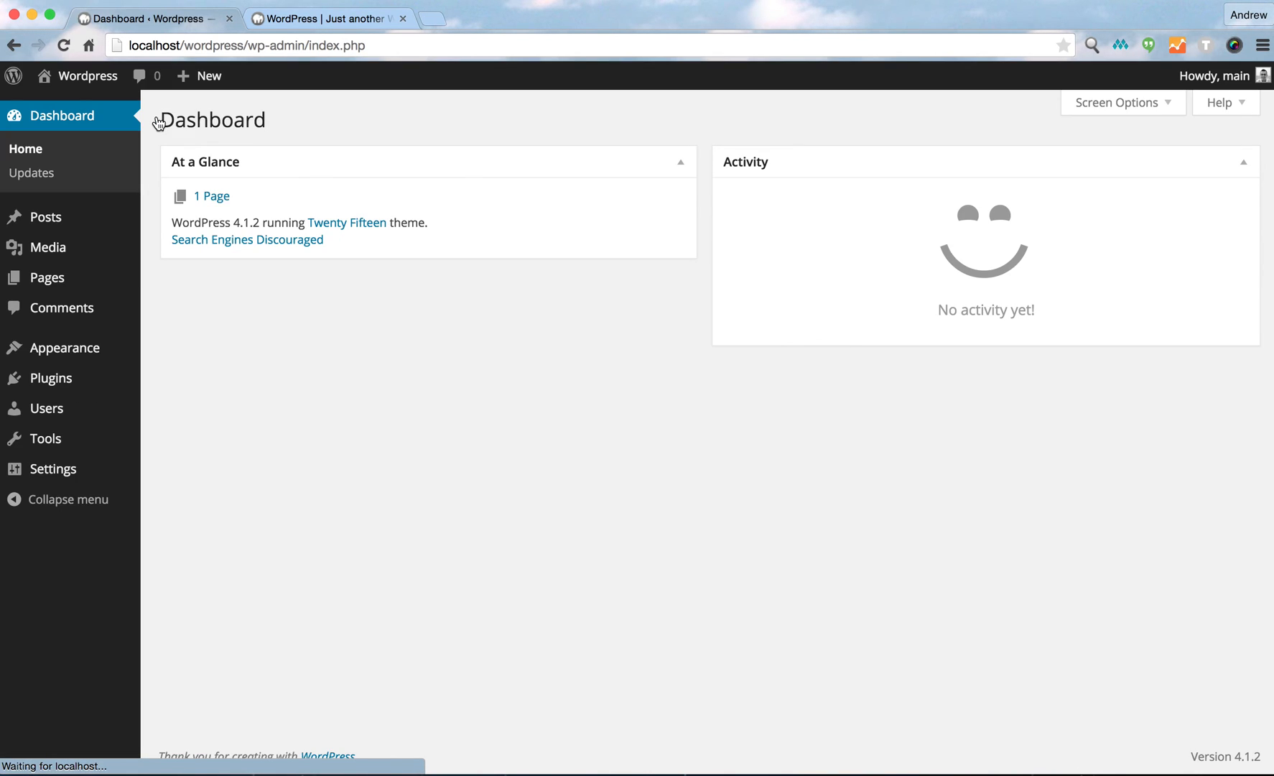